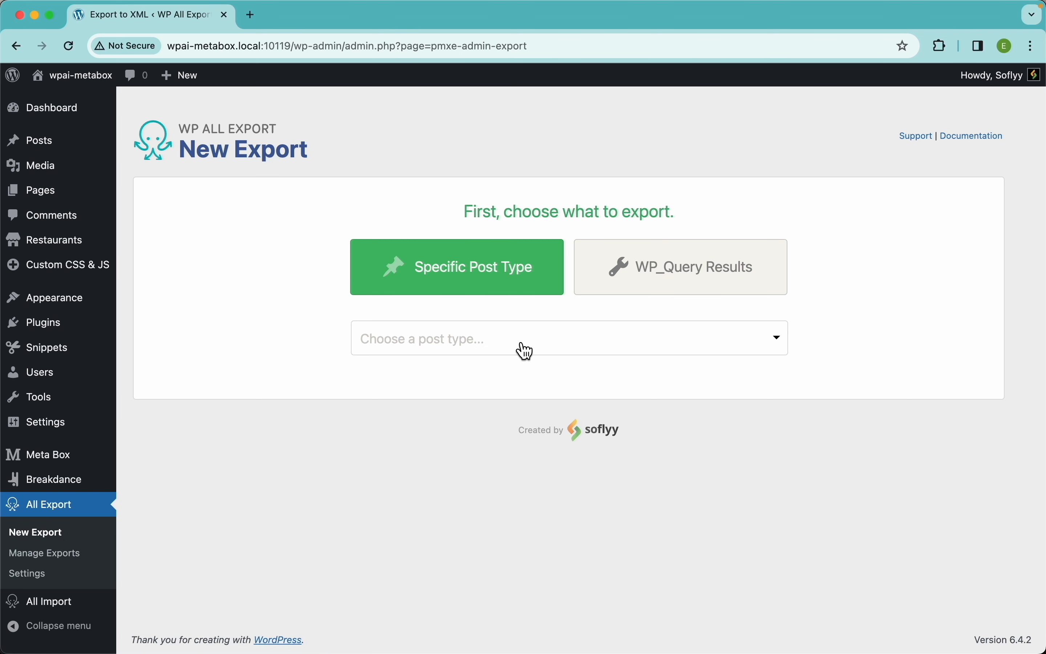
Step: Pick Restaurants from the post type list, giving 1200 restaurants to export
left_click(519, 350)
scroll(493, 528, "down", 5)
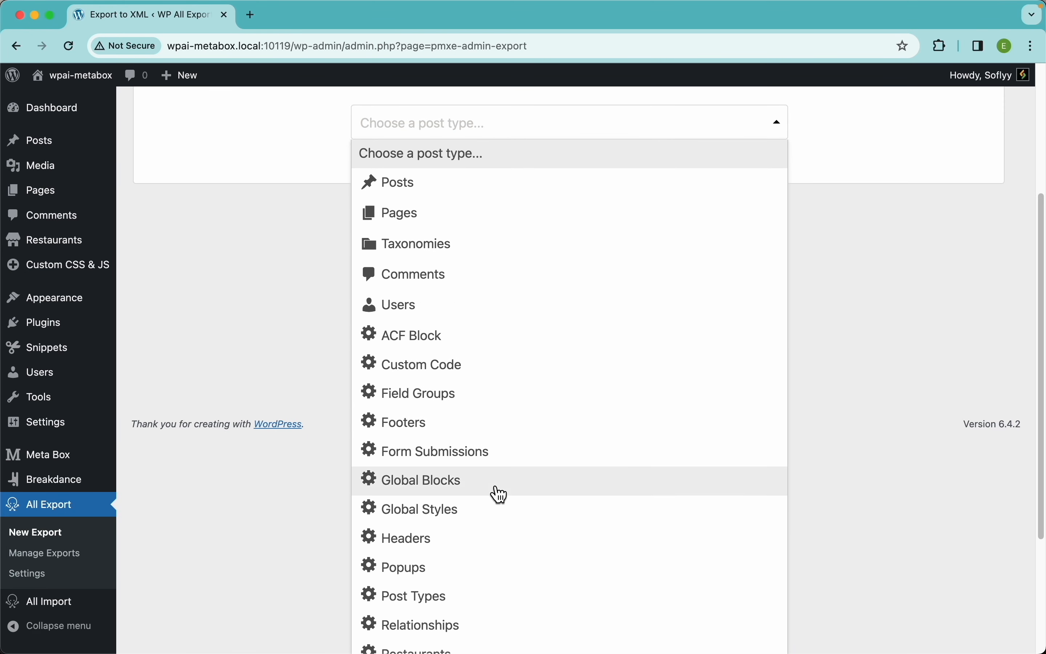
scroll(495, 493, "down", 5)
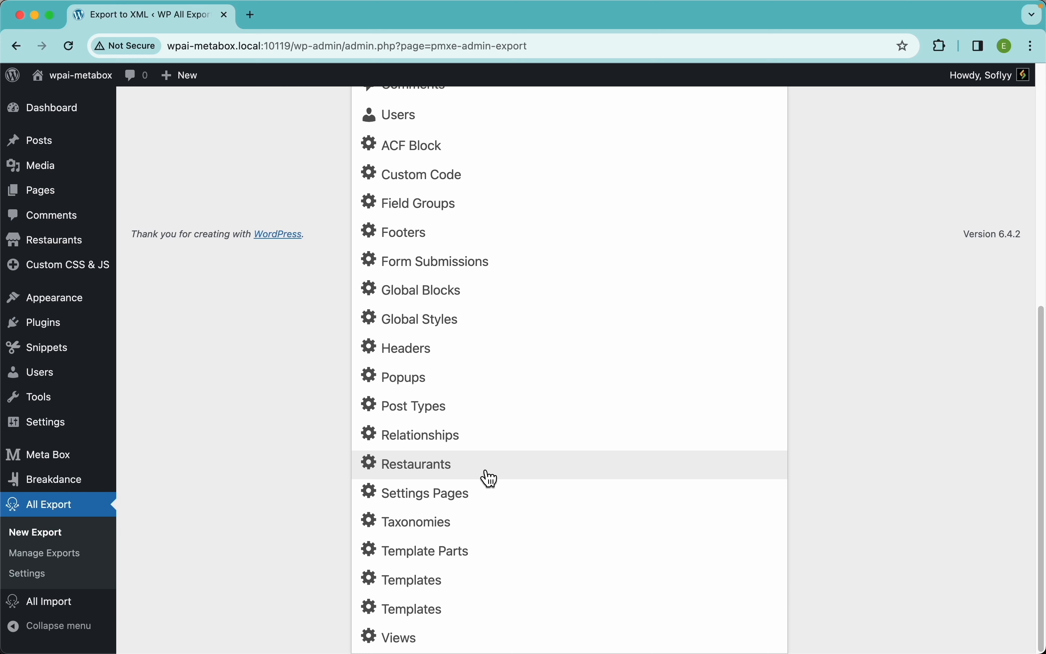
left_click(461, 467)
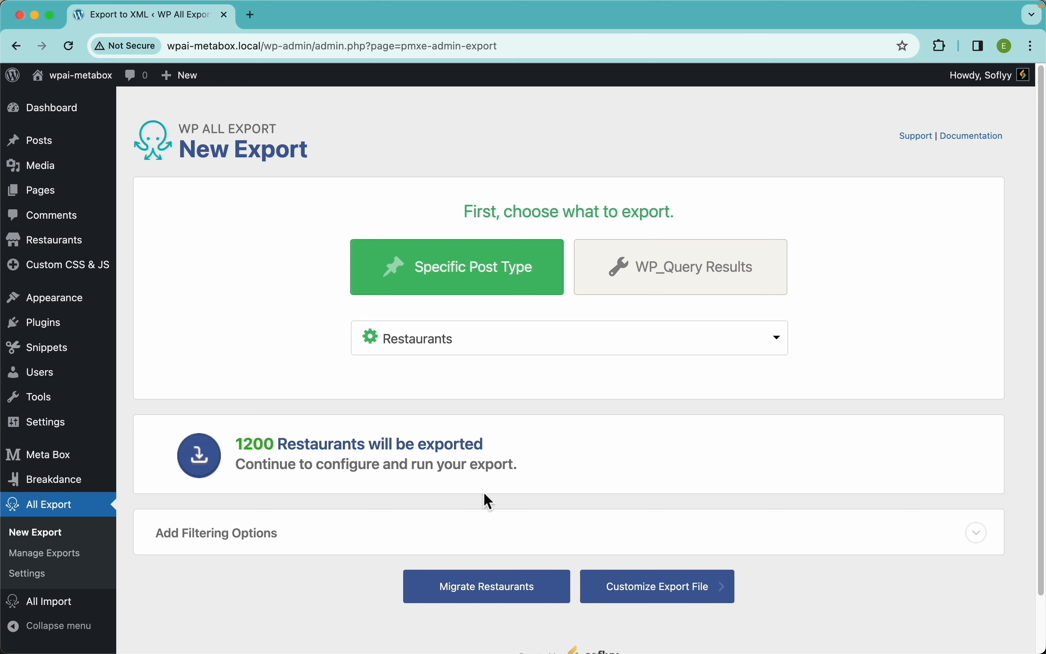
Step: Show the filtering options and choose State as the filter element
left_click(475, 541)
scroll(500, 451, "down", 3)
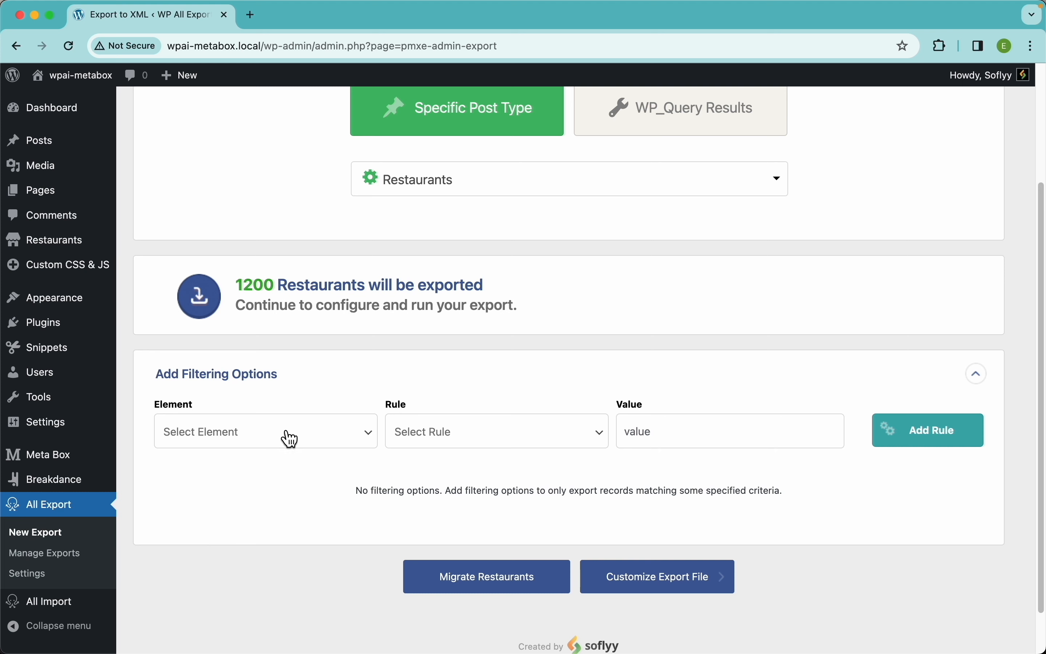
left_click(320, 441)
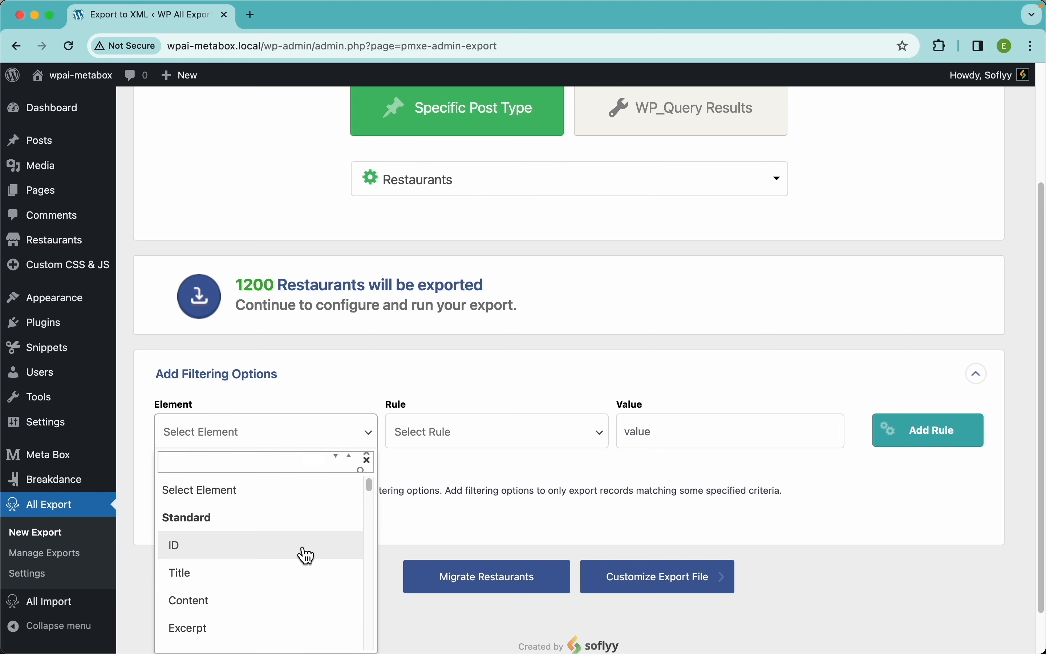
scroll(346, 351, "down", 3)
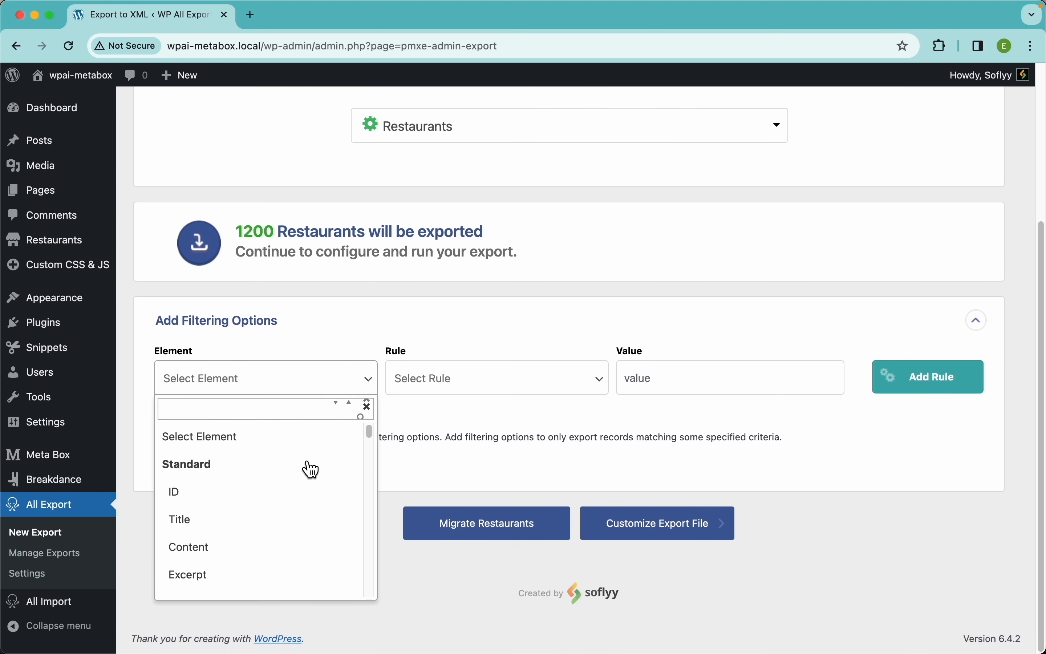
scroll(305, 536, "down", 15)
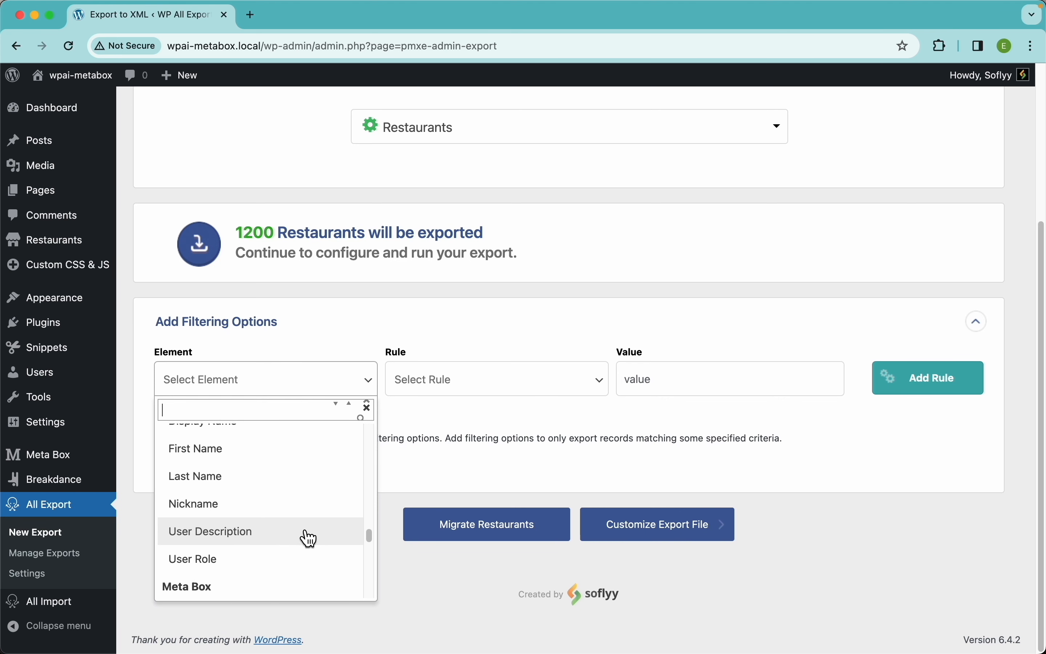
scroll(303, 536, "down", 5)
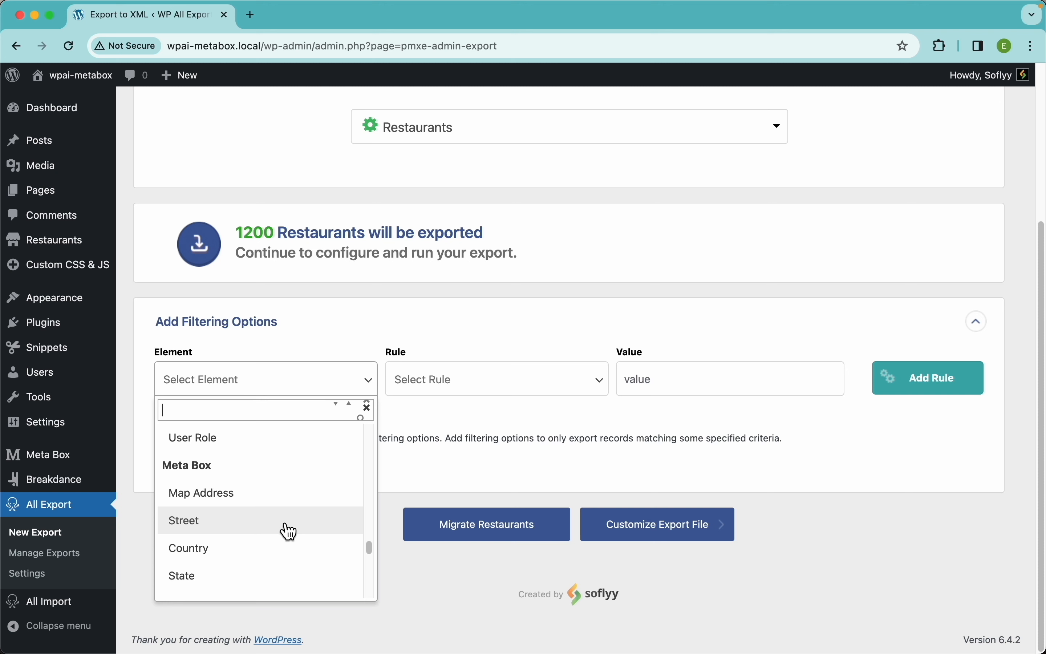
scroll(289, 531, "down", 2)
left_click(235, 523)
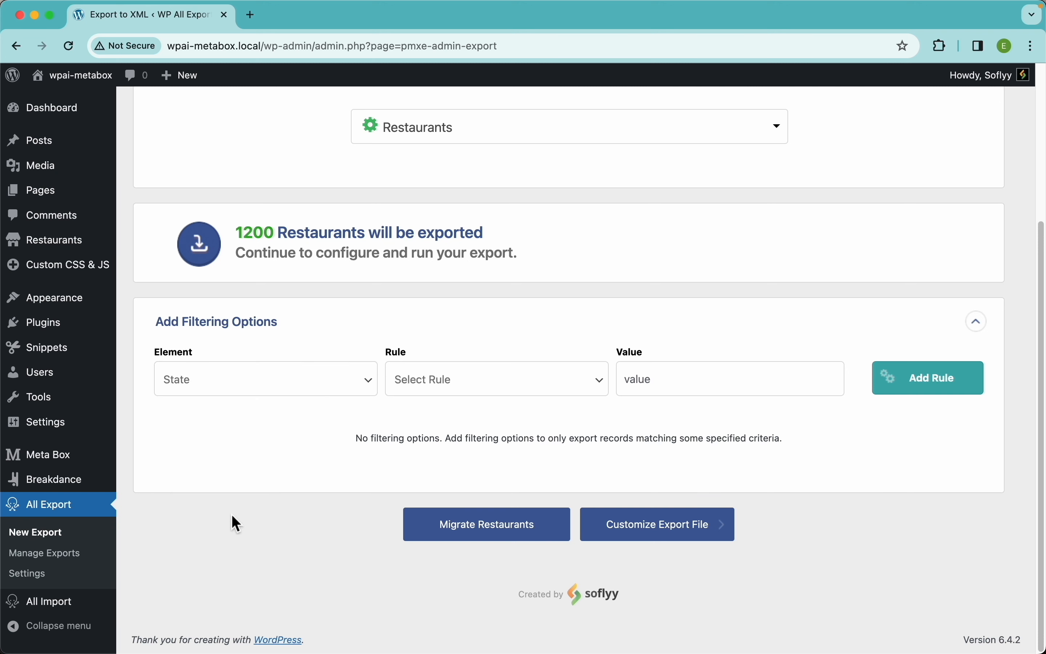
Step: Add the rule State equals 'New York', narrowing the export to 122 restaurants
left_click(466, 396)
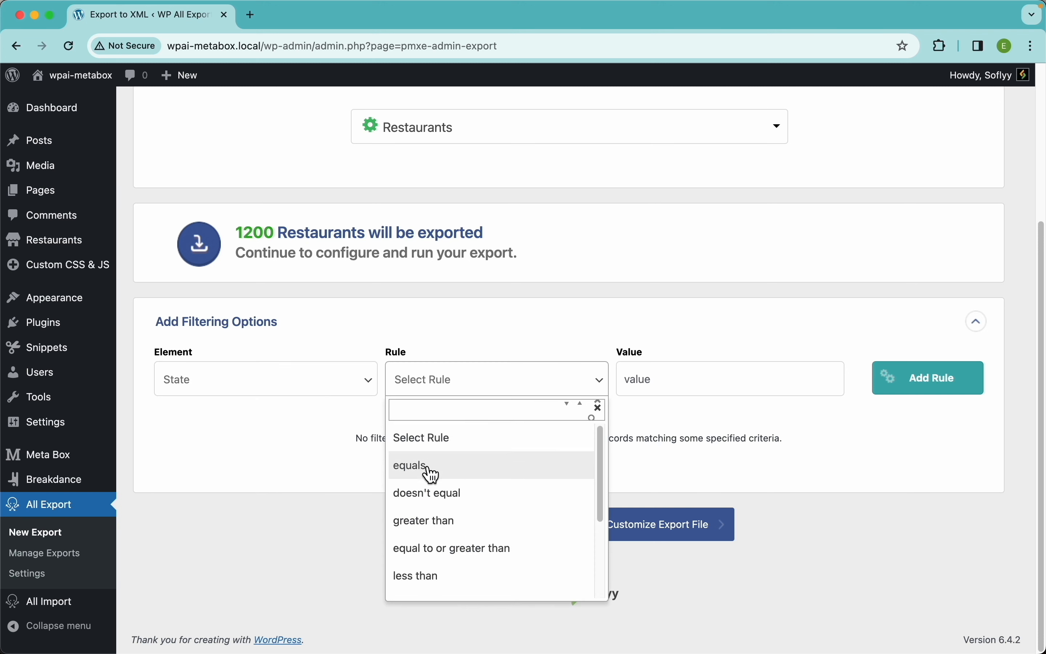
left_click(447, 476)
left_click(654, 392)
type("New Y")
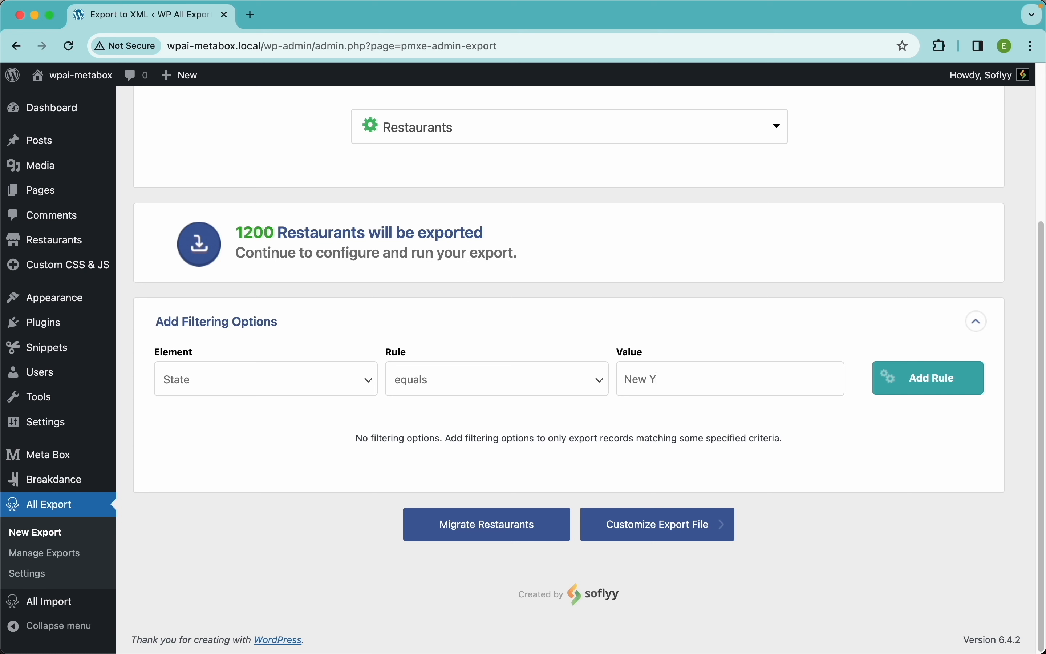
type("ork")
left_click(933, 391)
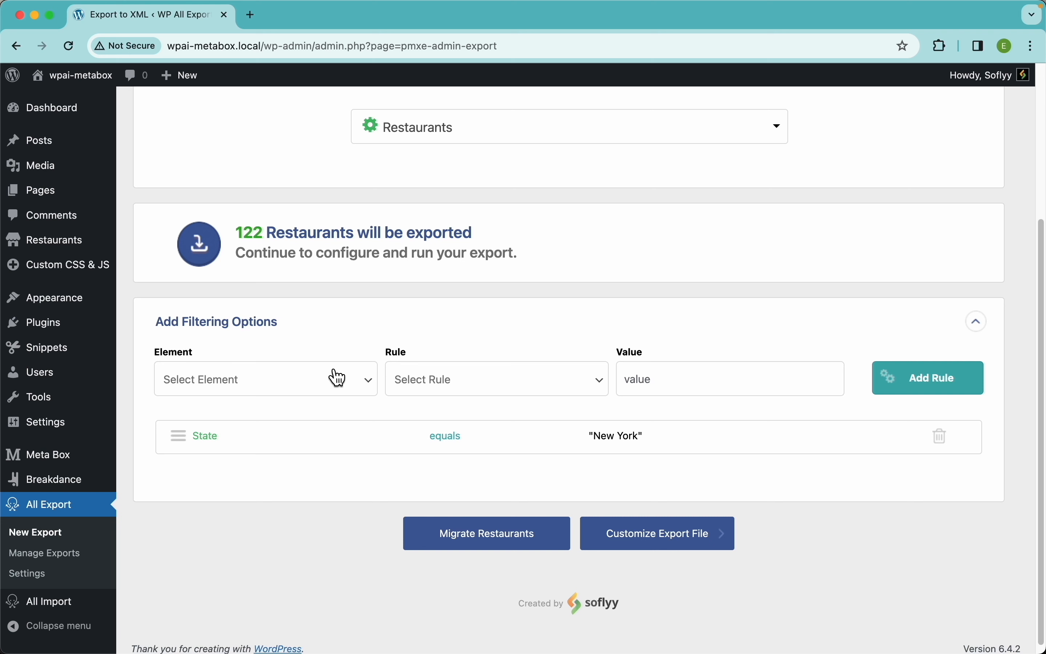
Step: Draft a Cuisine equals 'American' rule, then delete the State equals New York rule
left_click(299, 386)
scroll(258, 571, "down", 10)
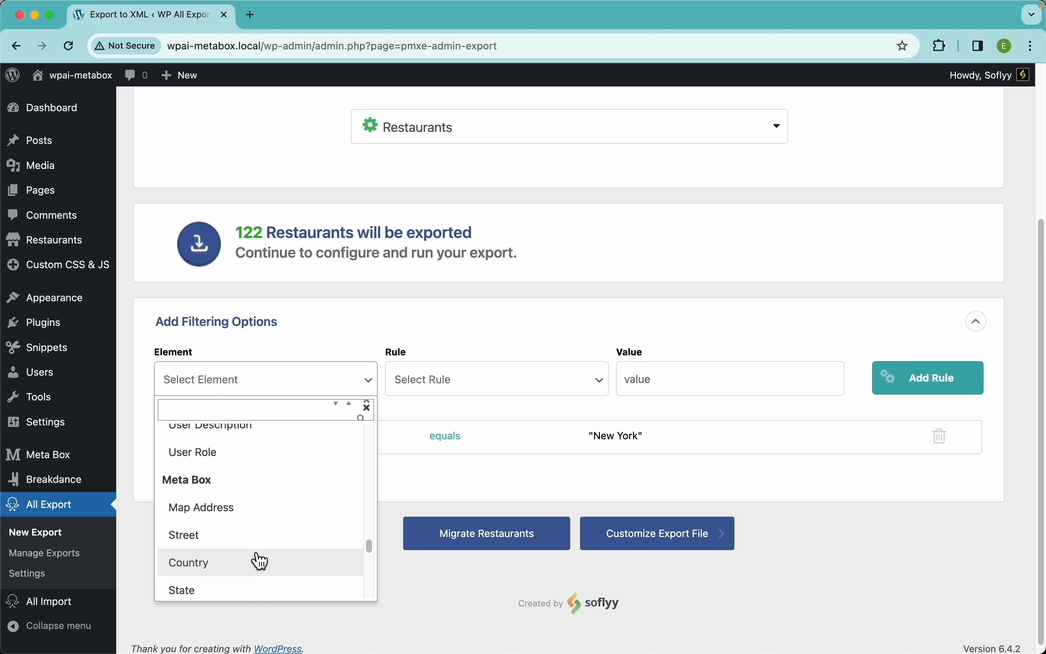
scroll(259, 561, "down", 3)
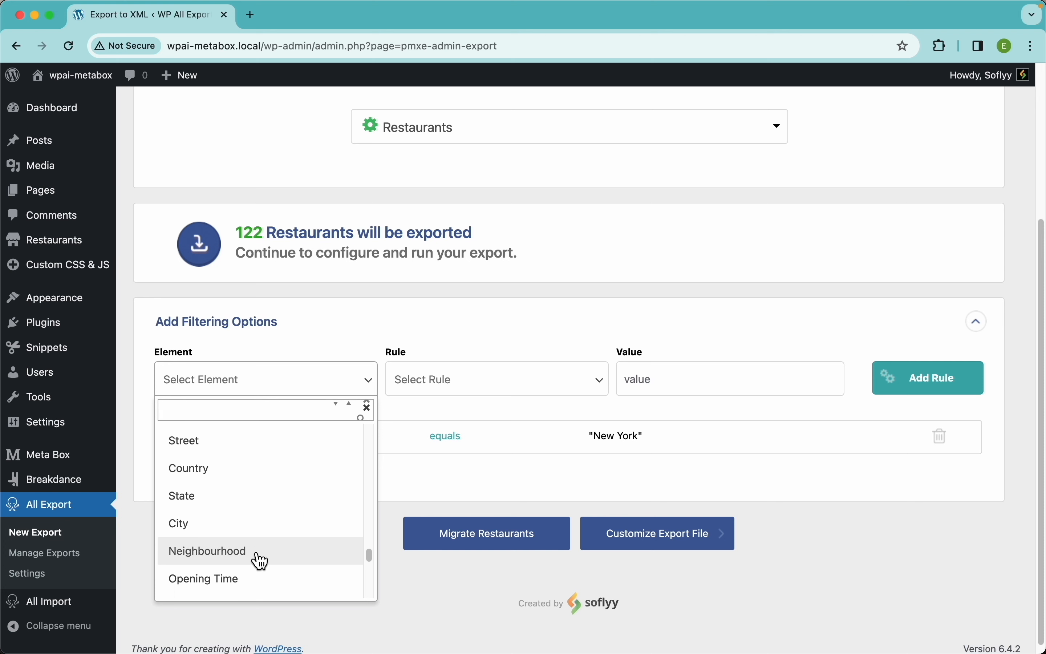
scroll(261, 561, "up", 3)
scroll(261, 561, "down", 8)
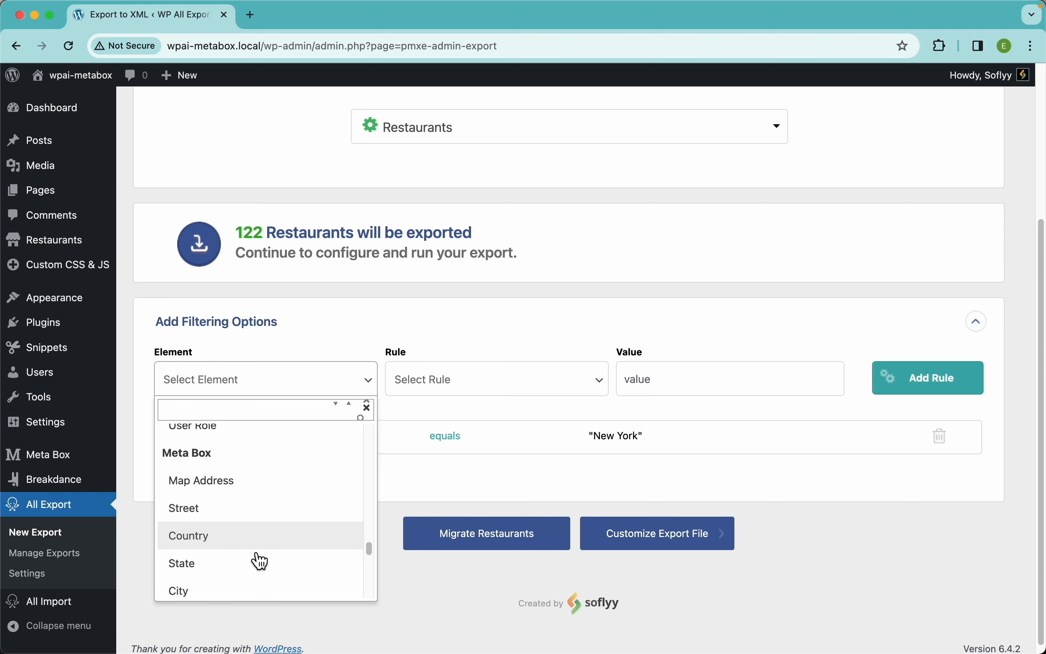
scroll(261, 561, "down", 1)
left_click(212, 534)
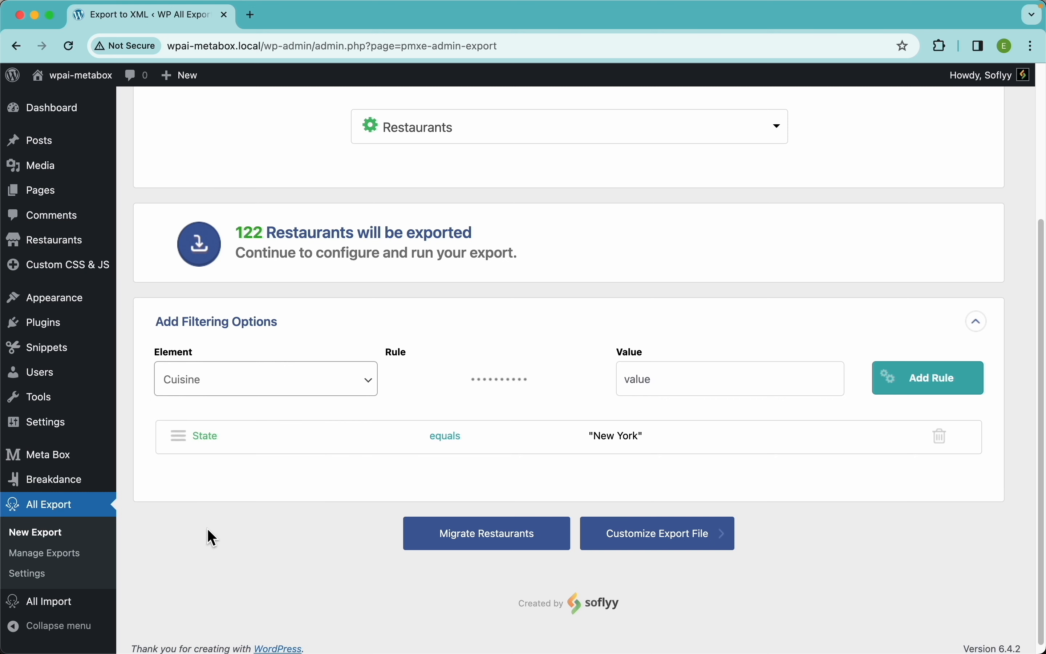
left_click(467, 395)
left_click(493, 468)
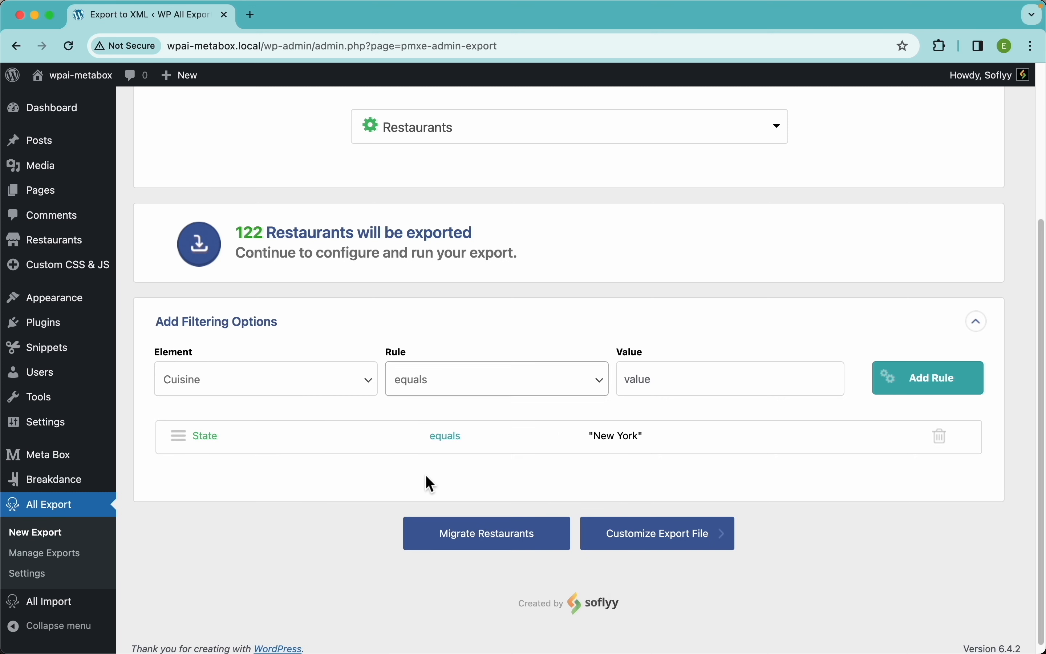
left_click(658, 388)
type("A")
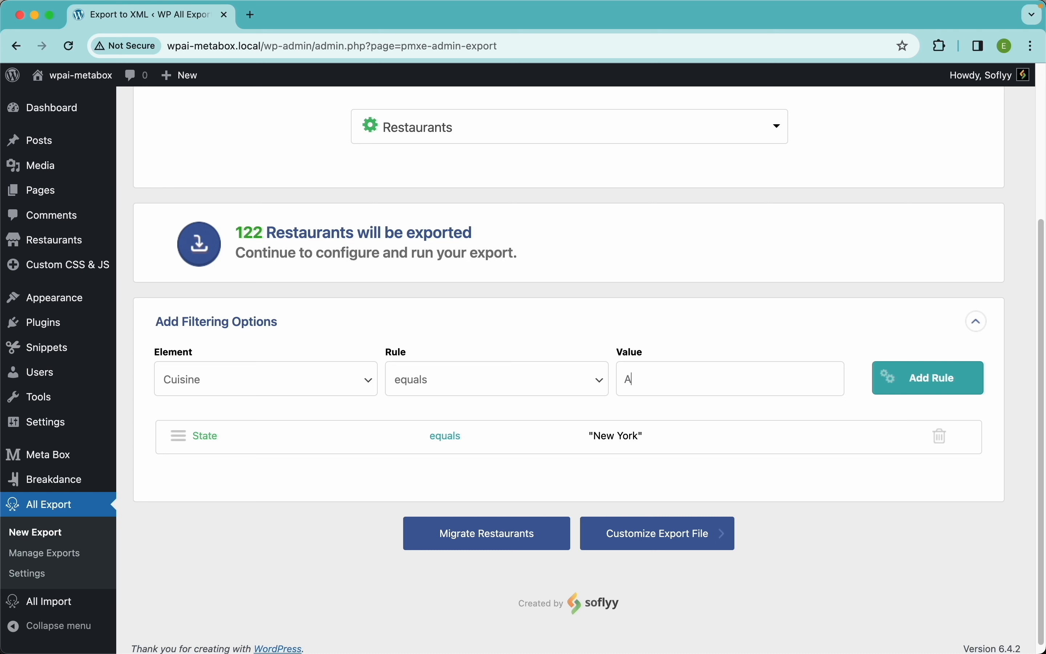
type("merican")
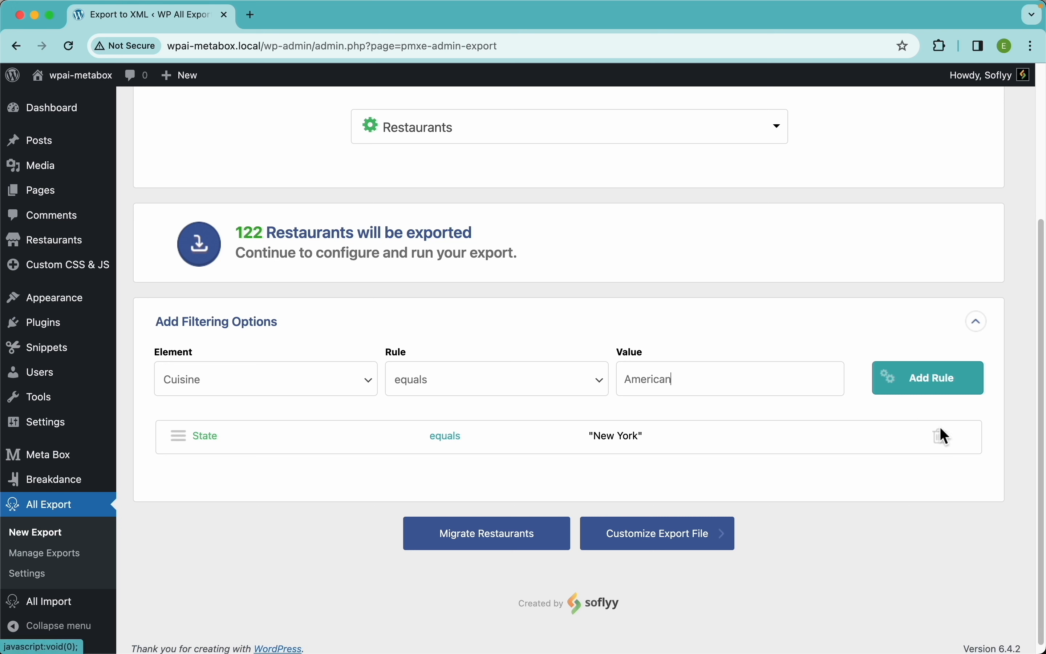
left_click(946, 446)
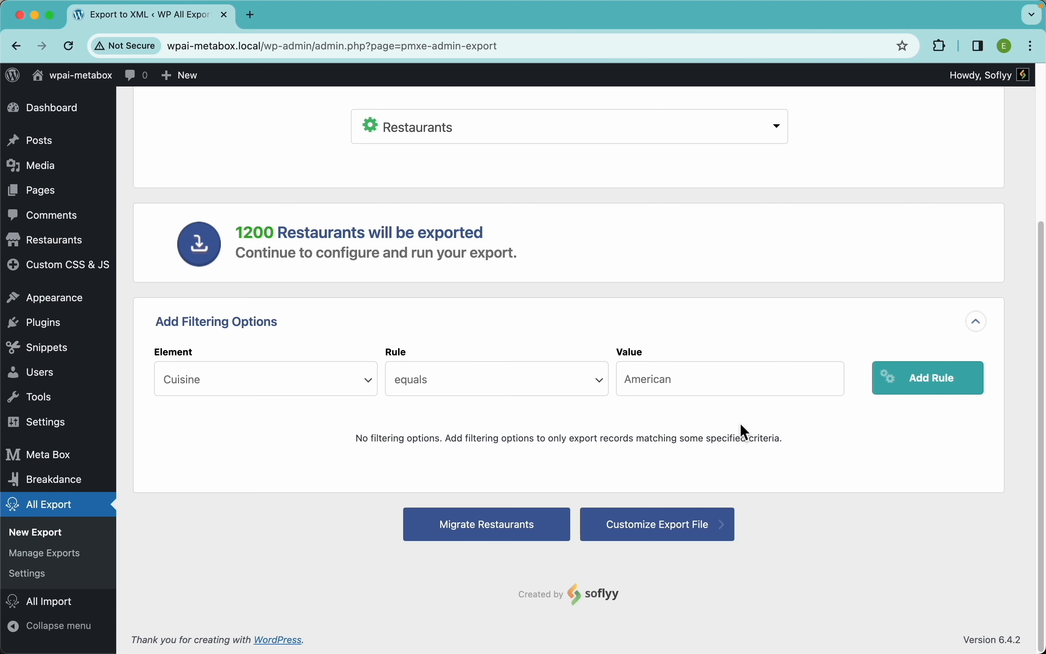
Step: Hide the filtering options and continue to the Drag & Drop export customization page
left_click(980, 331)
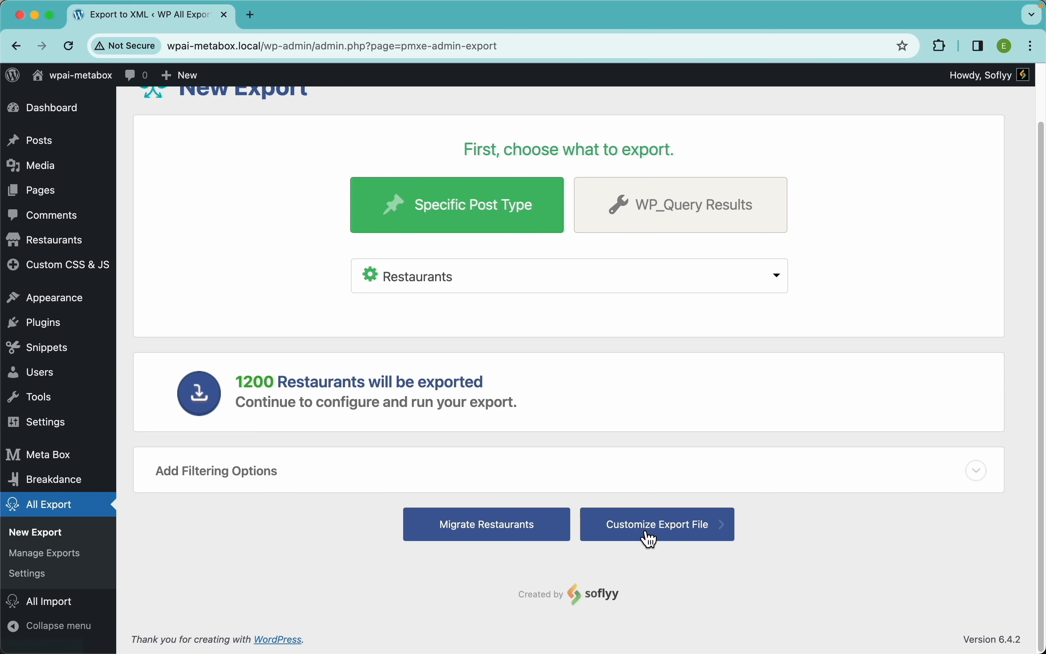
left_click(673, 542)
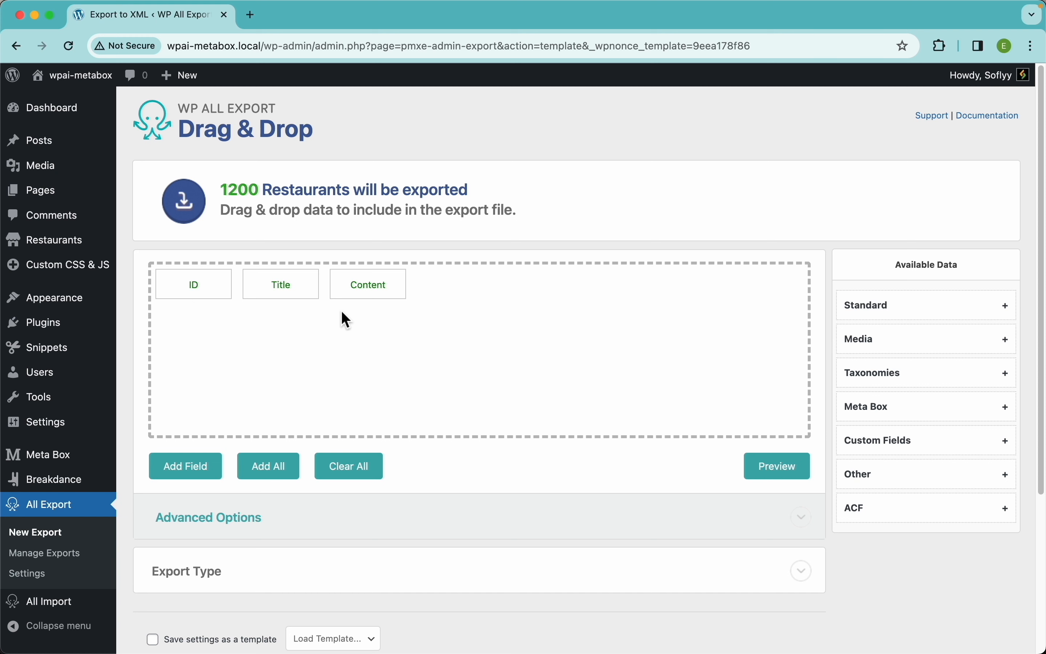
Step: Preview the first 10 restaurants and remove the ID column from the export
left_click(786, 472)
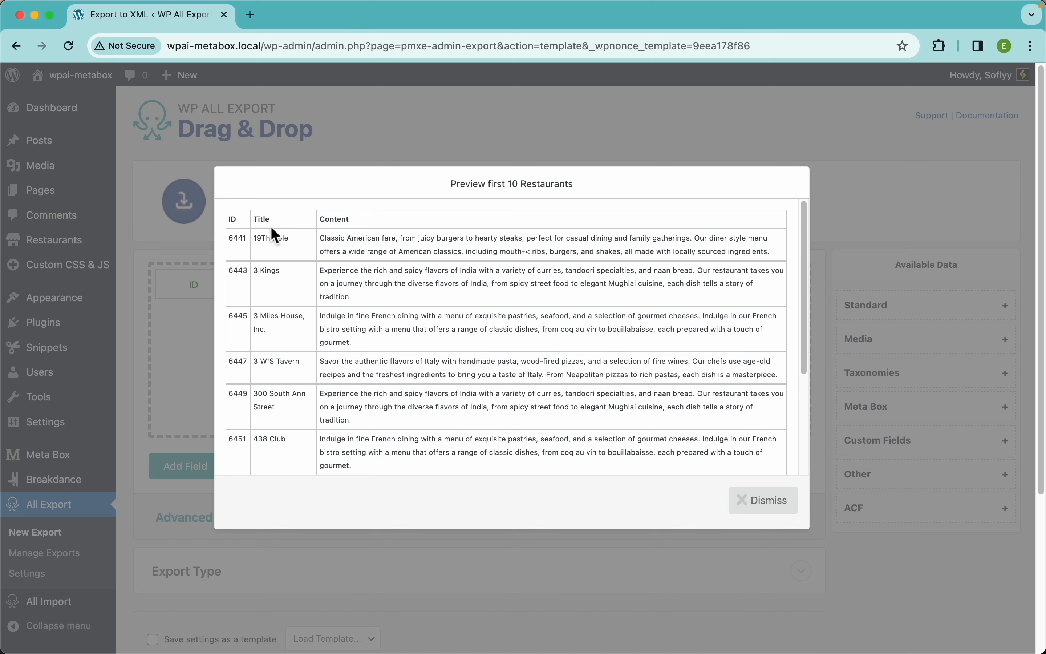
left_click(760, 503)
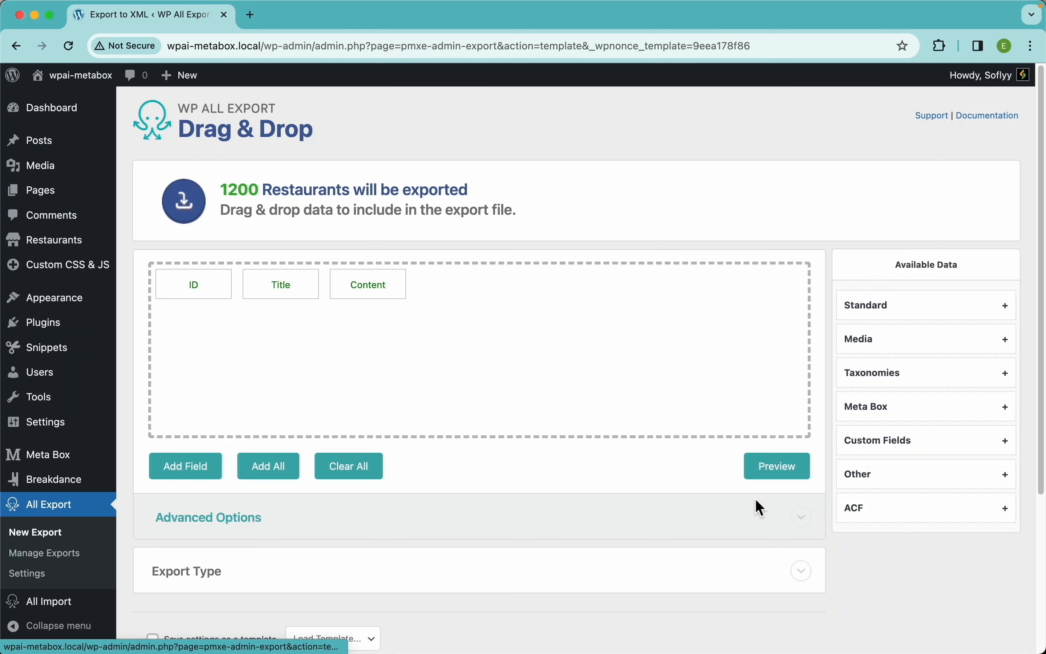
left_click_drag(203, 287, 184, 227)
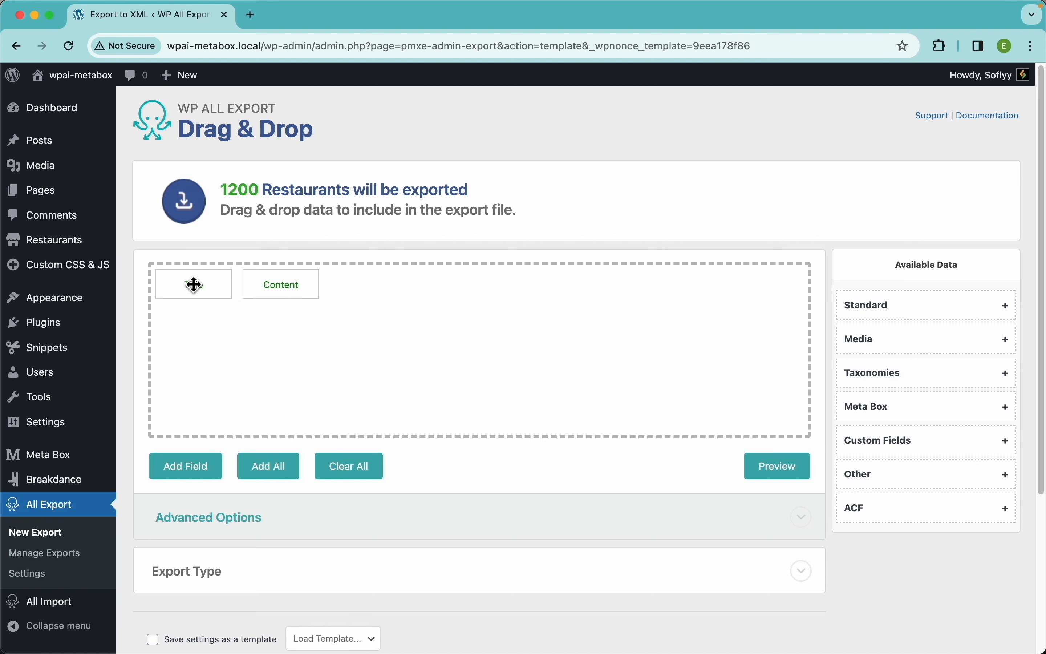
left_click(774, 478)
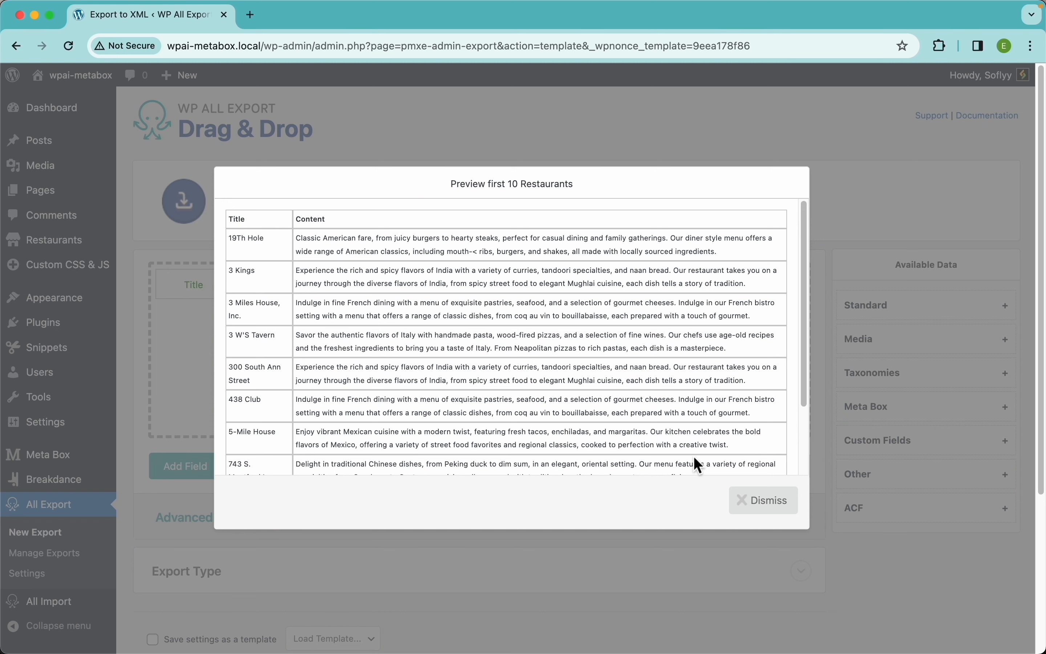
left_click(760, 501)
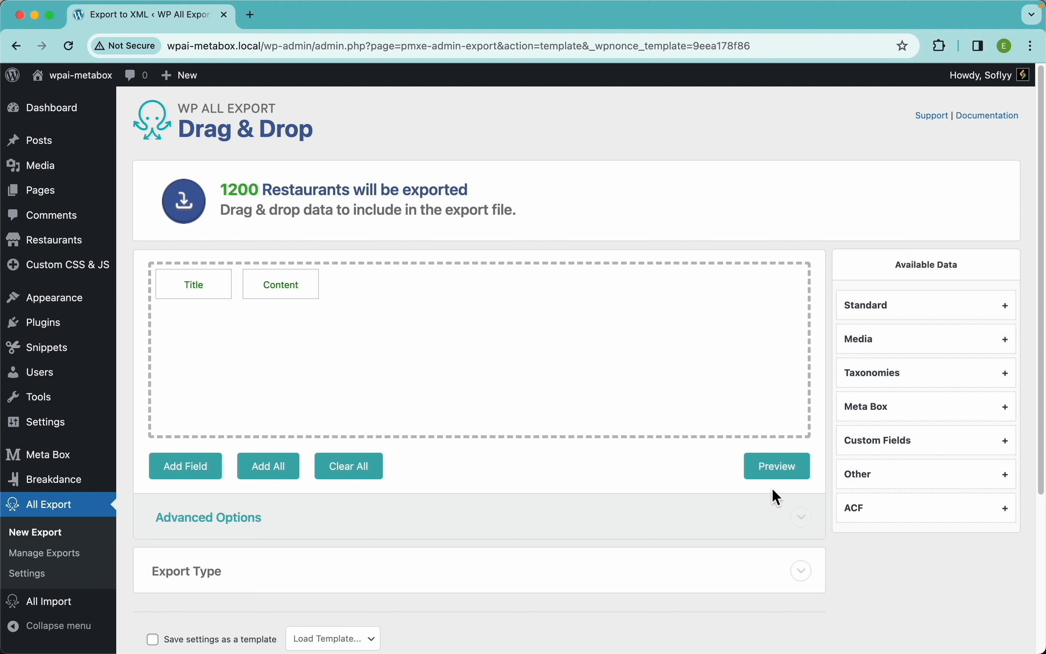
Step: Add a Date column after Content, preview it, then remove Date again
left_click(884, 318)
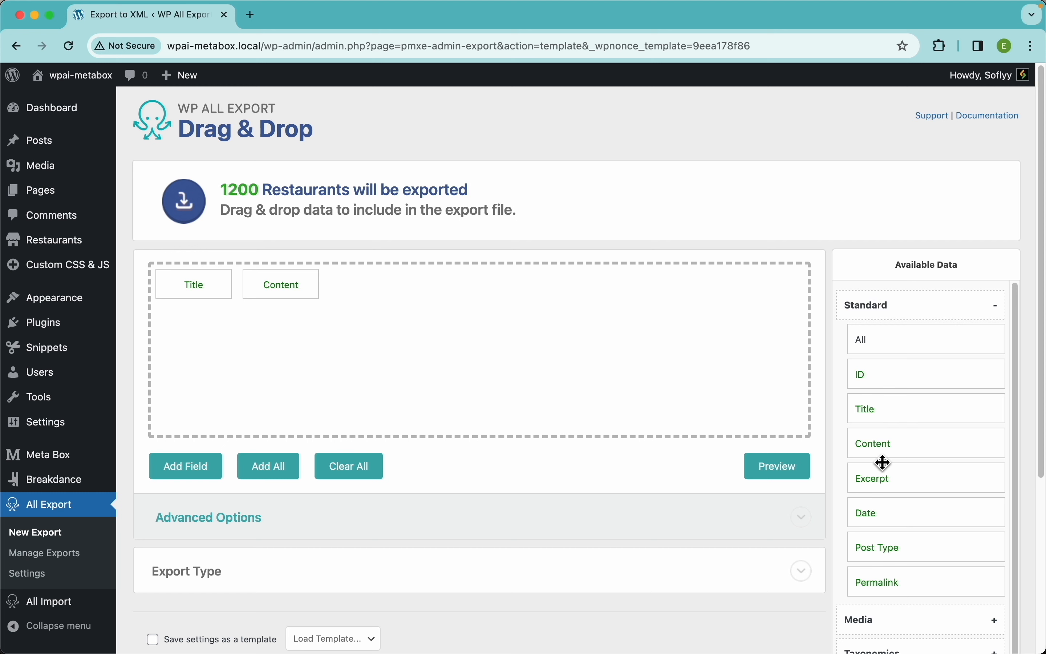
left_click_drag(878, 513, 664, 372)
left_click(784, 477)
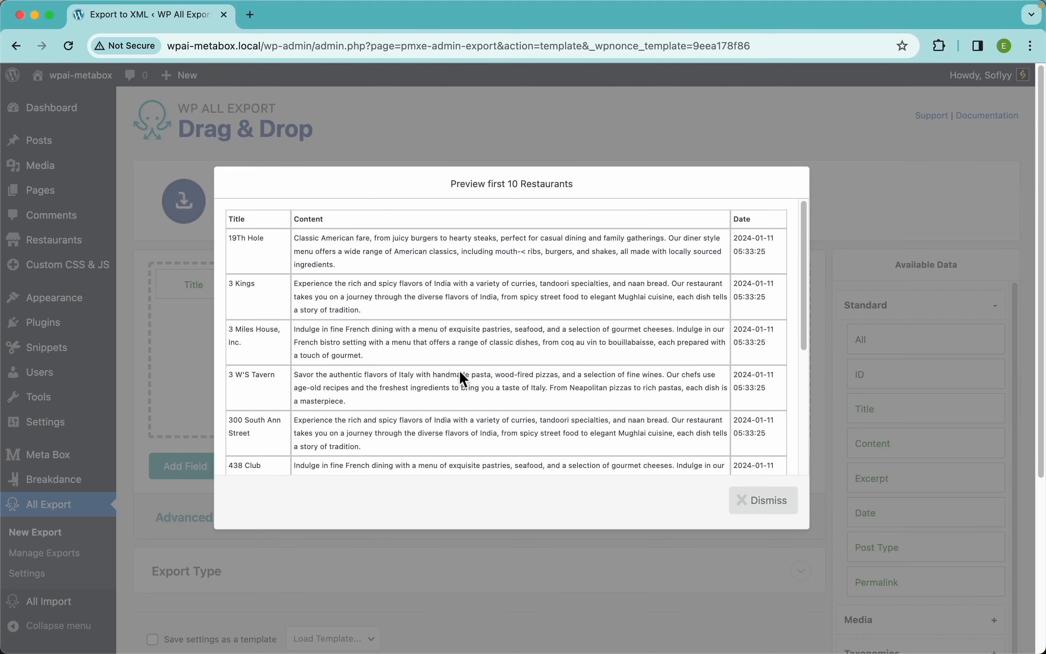
left_click(755, 498)
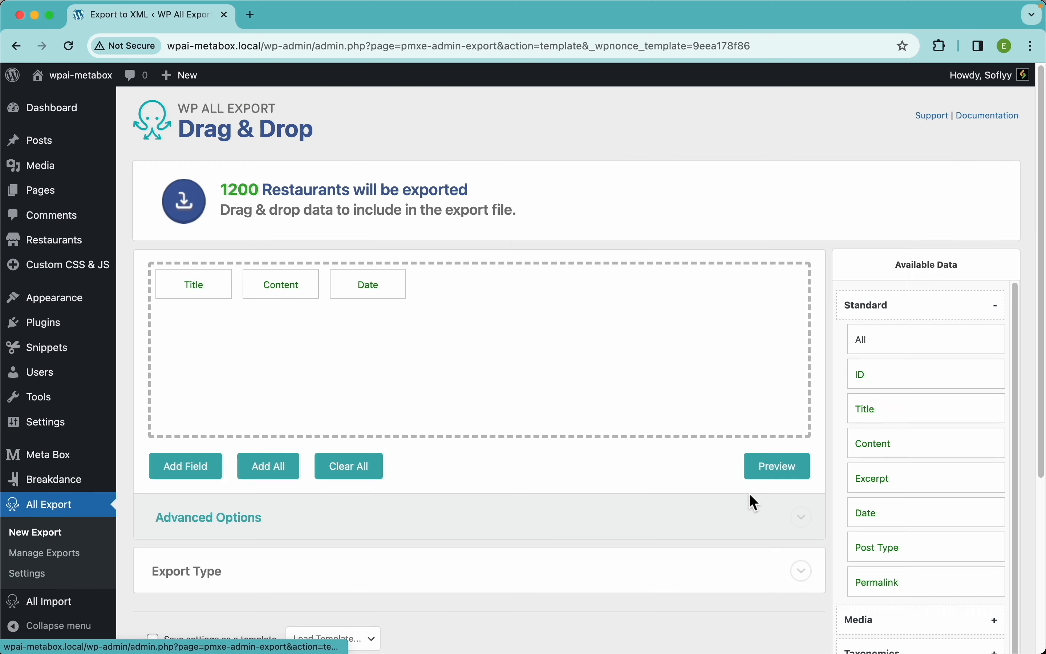
left_click_drag(377, 286, 365, 229)
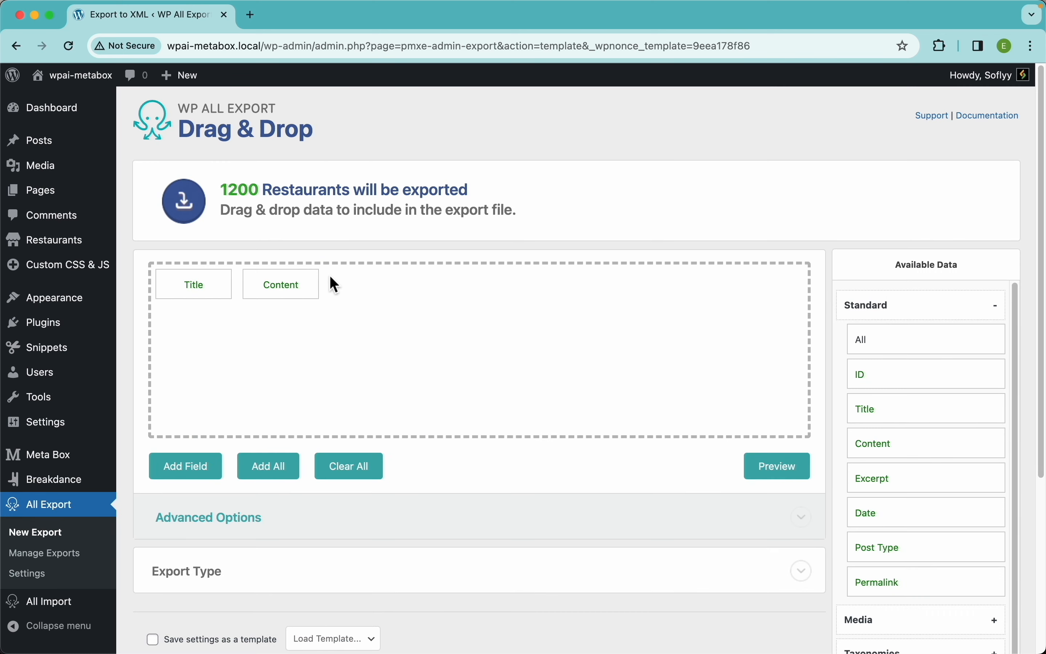
Step: Rename the Title column to 'Name' and check the preview
left_click(196, 293)
left_click_drag(264, 187, 203, 190)
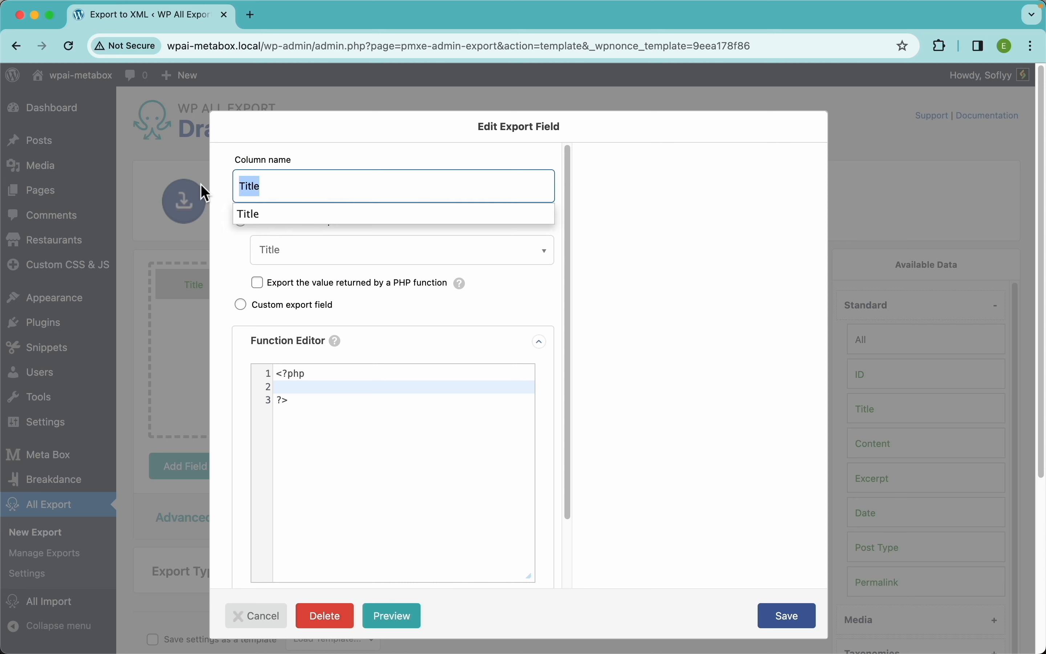
type("Name")
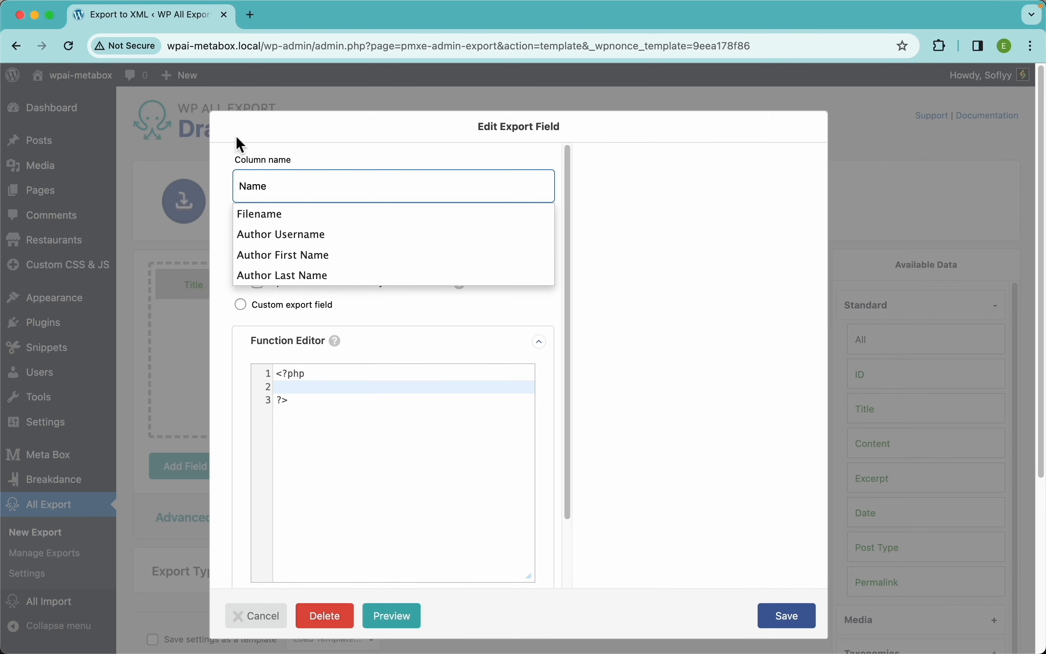
left_click(669, 441)
left_click(787, 622)
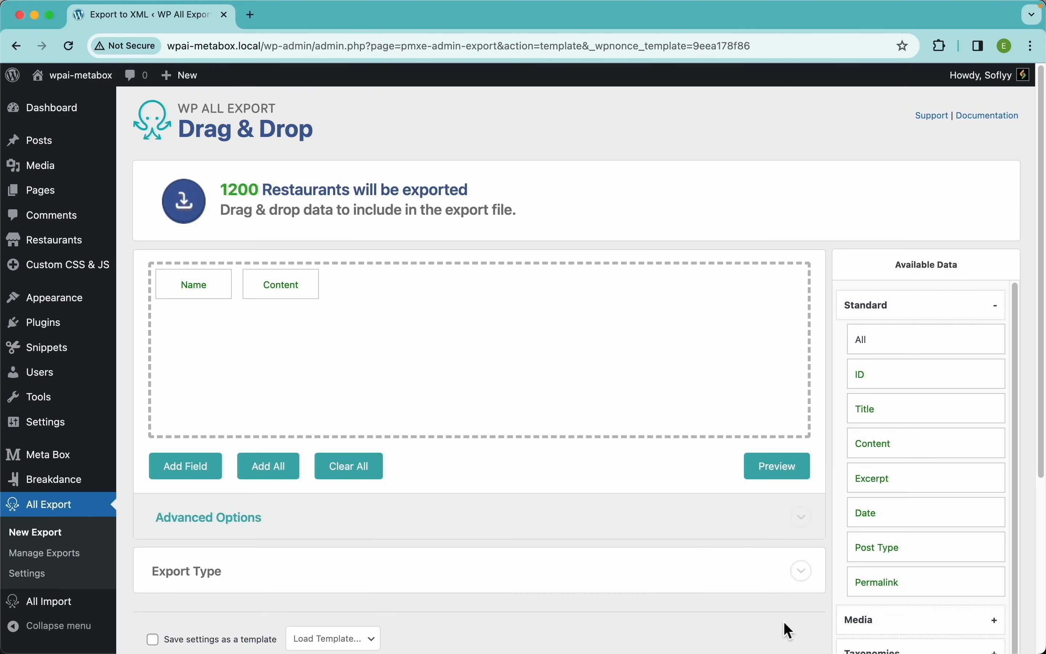
left_click(783, 468)
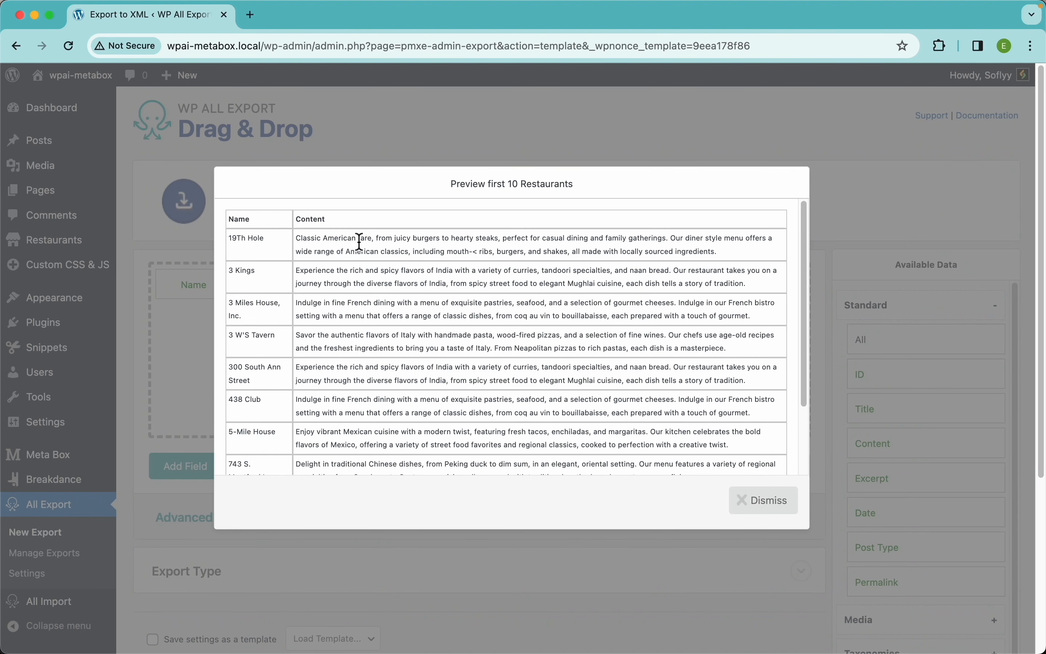
left_click(752, 502)
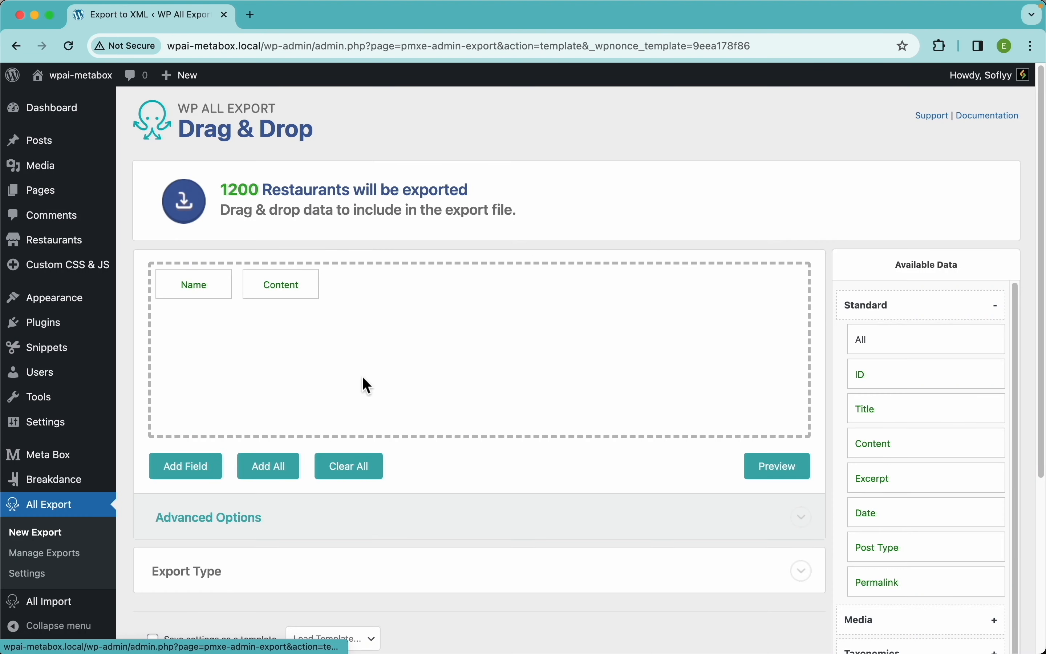
Step: Rename the Content column to 'Description' and preview the export again
left_click(287, 290)
left_click_drag(292, 198, 218, 187)
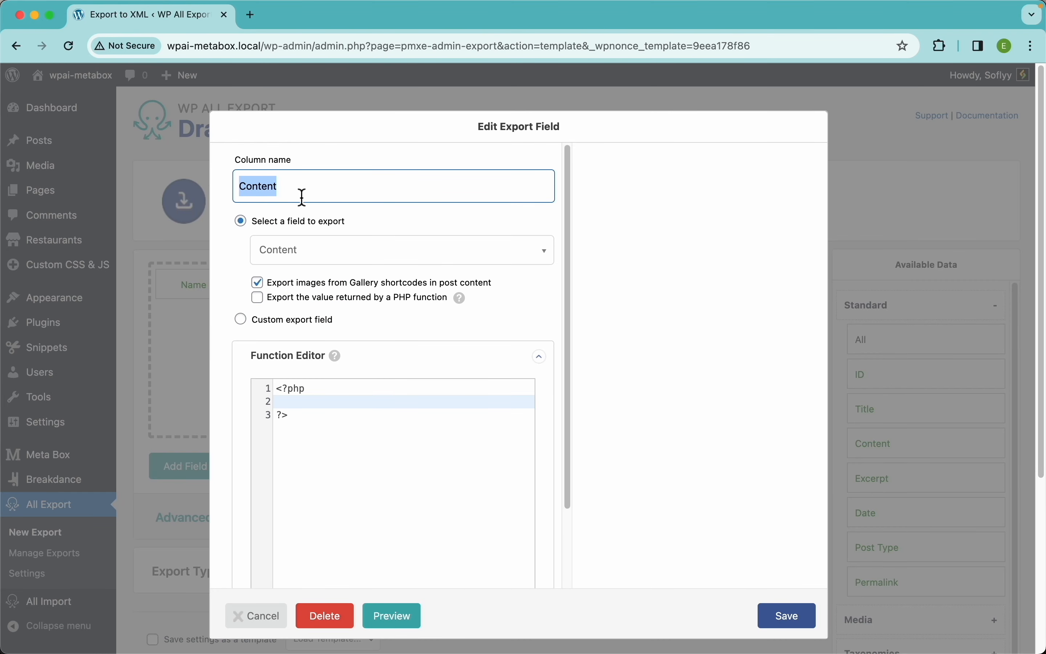
type("Descr")
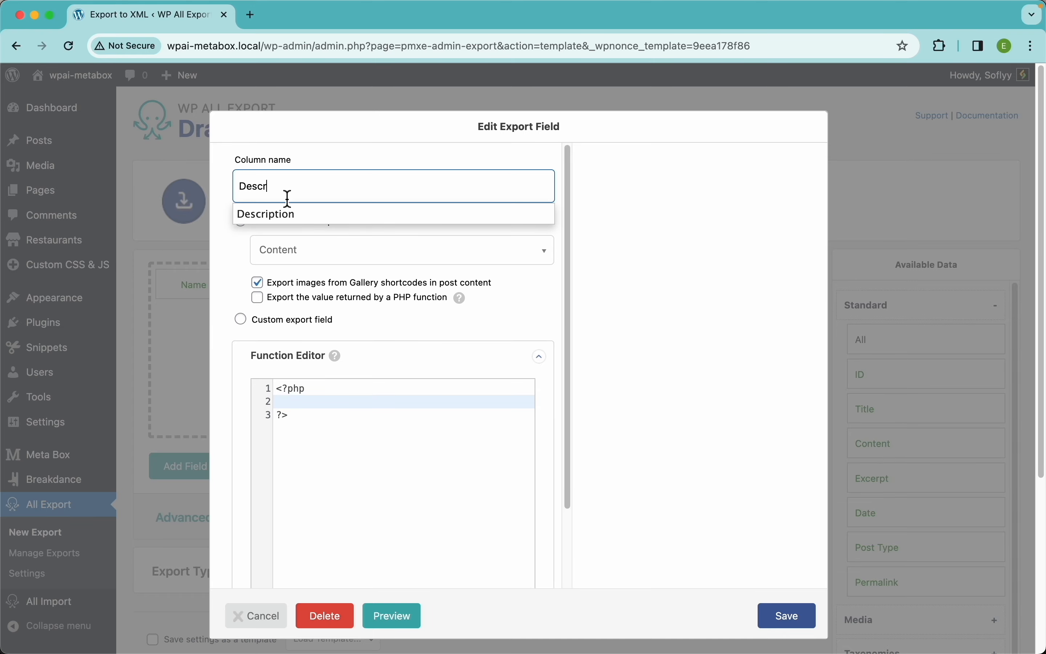
left_click(271, 214)
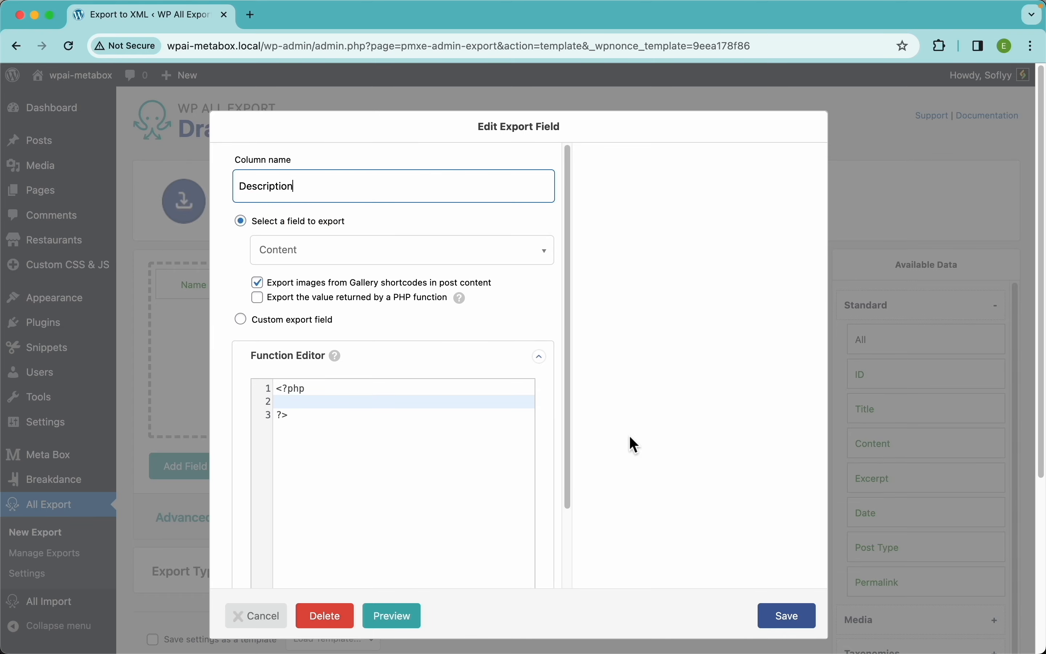
left_click(774, 603)
left_click(784, 467)
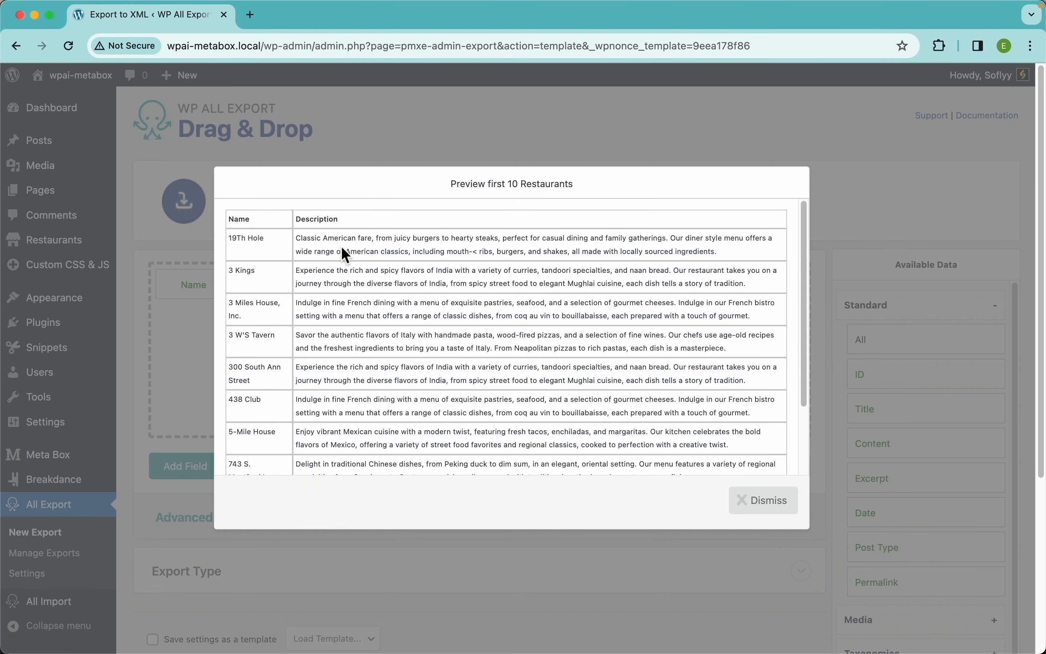
left_click(776, 504)
left_click(897, 317)
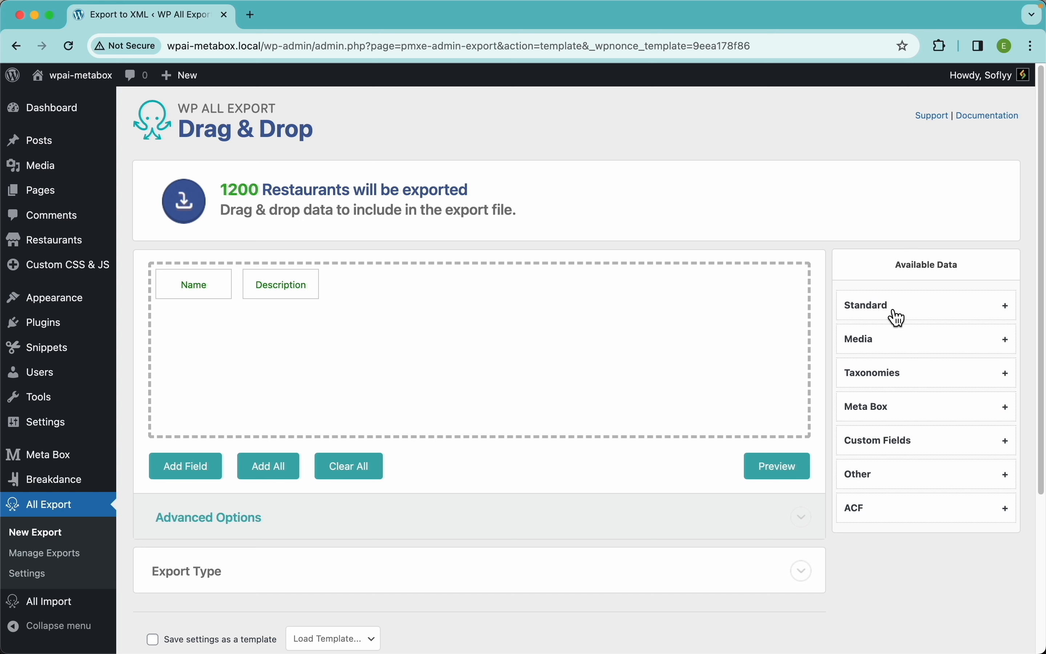
Step: Expand the Meta Box data group and scroll through fields like Street, Country and City
left_click(910, 417)
scroll(925, 433, "down", 4)
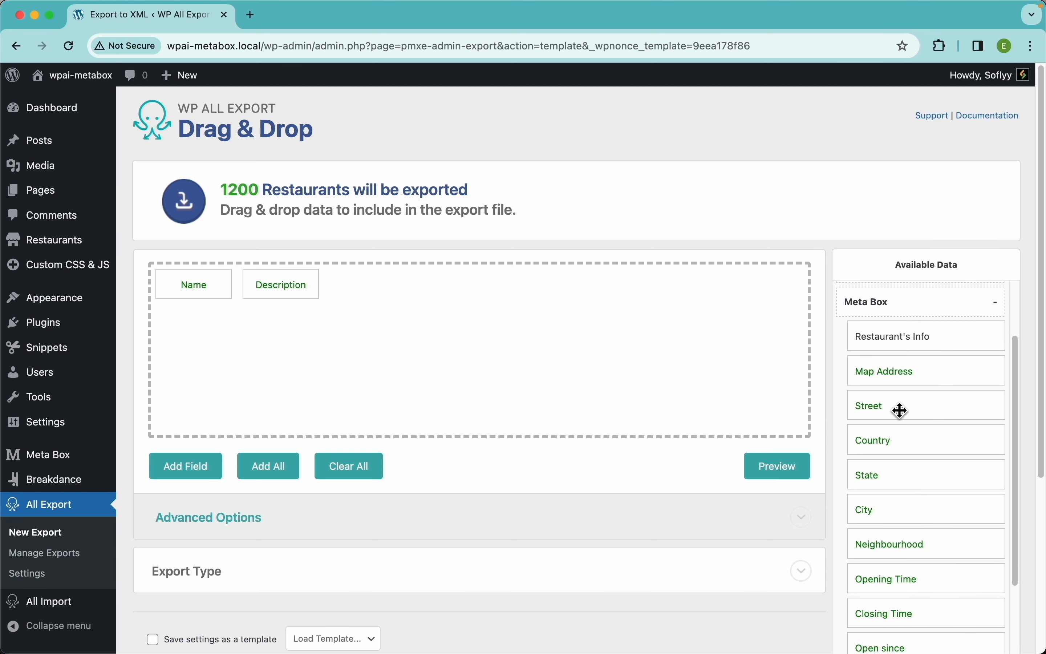
scroll(905, 434, "down", 4)
scroll(909, 434, "down", 5)
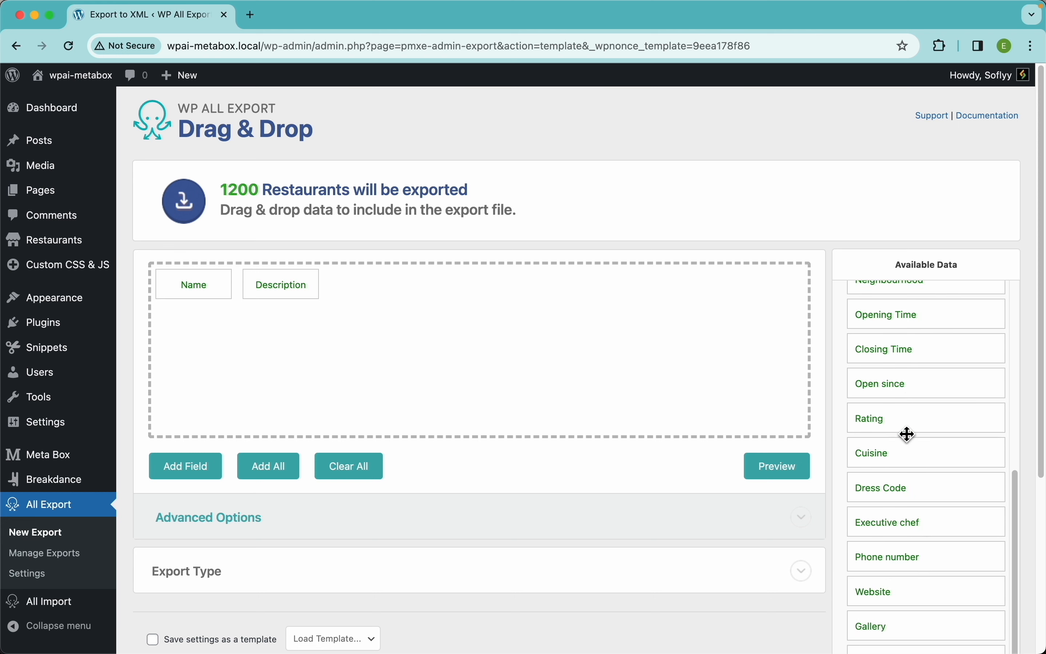
scroll(907, 434, "up", 8)
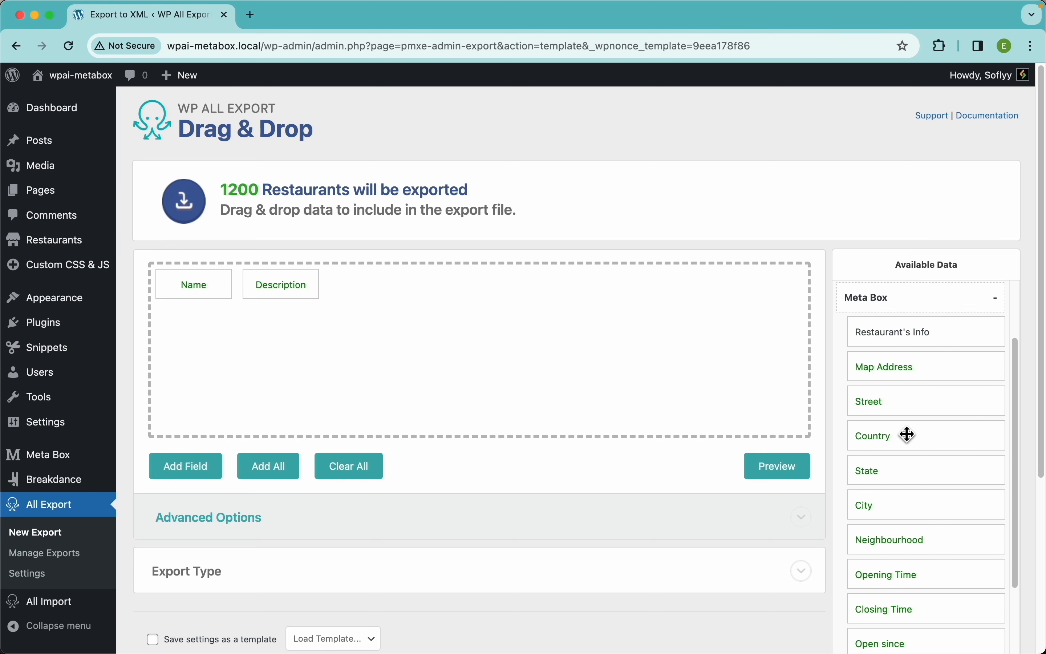
Step: Open the Restaurants list in a new tab and edit The Yabba Pot, viewing its Location fields
right_click(82, 250)
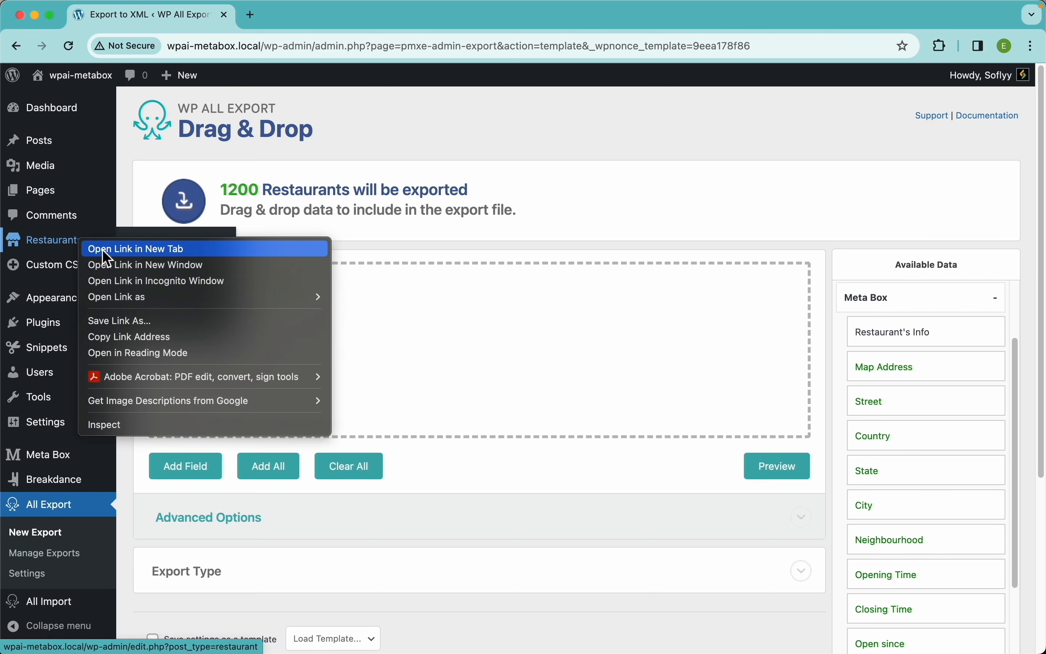
left_click(102, 249)
left_click(290, 22)
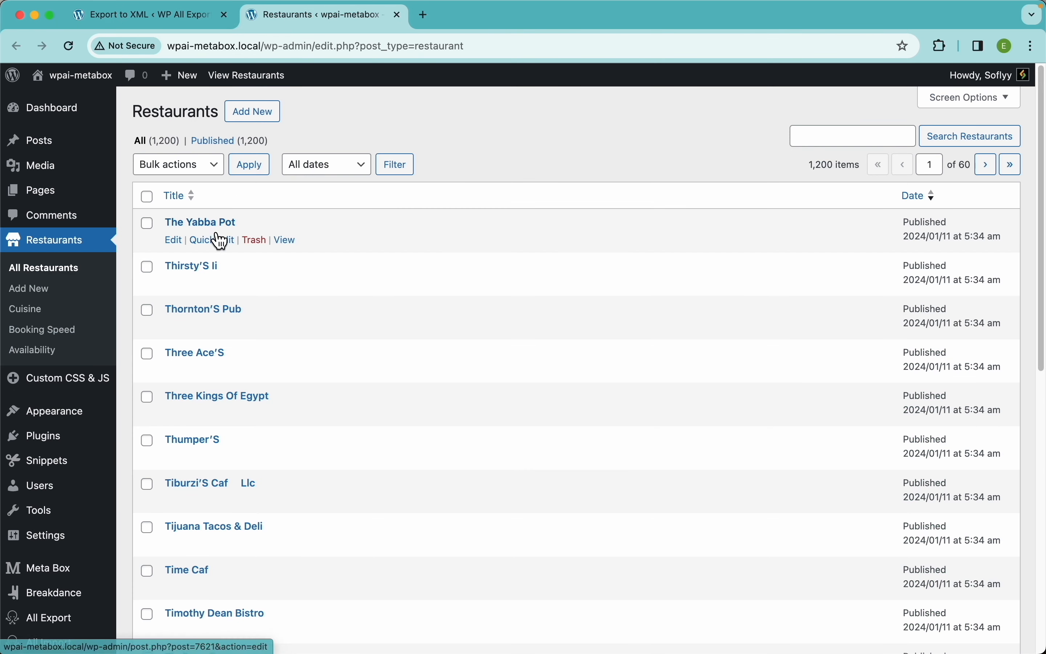
left_click(212, 224)
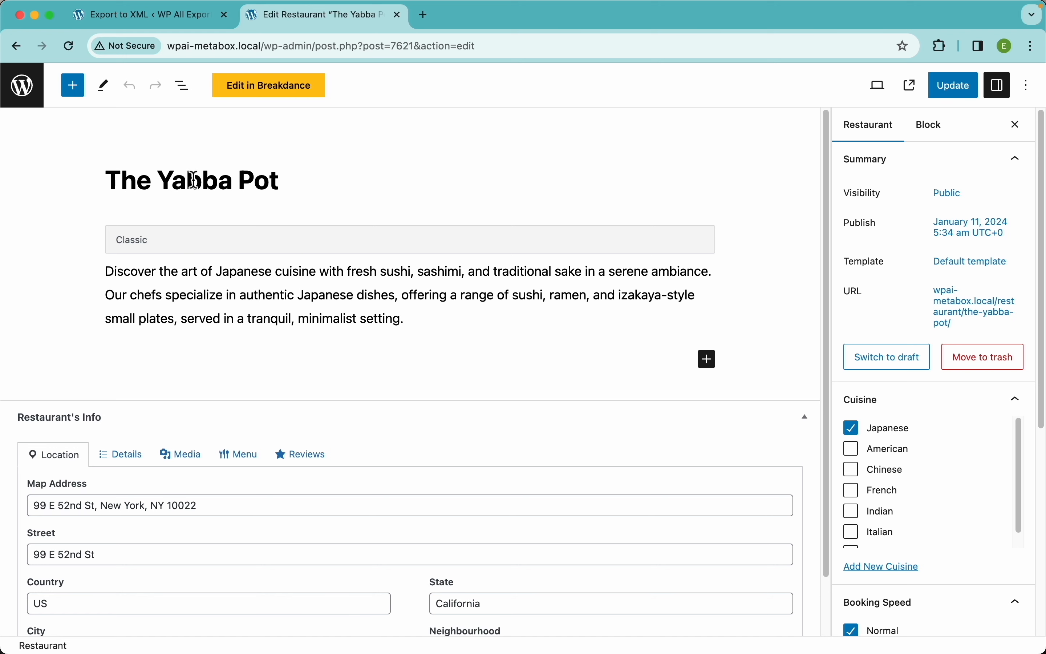
scroll(947, 460, "down", 5)
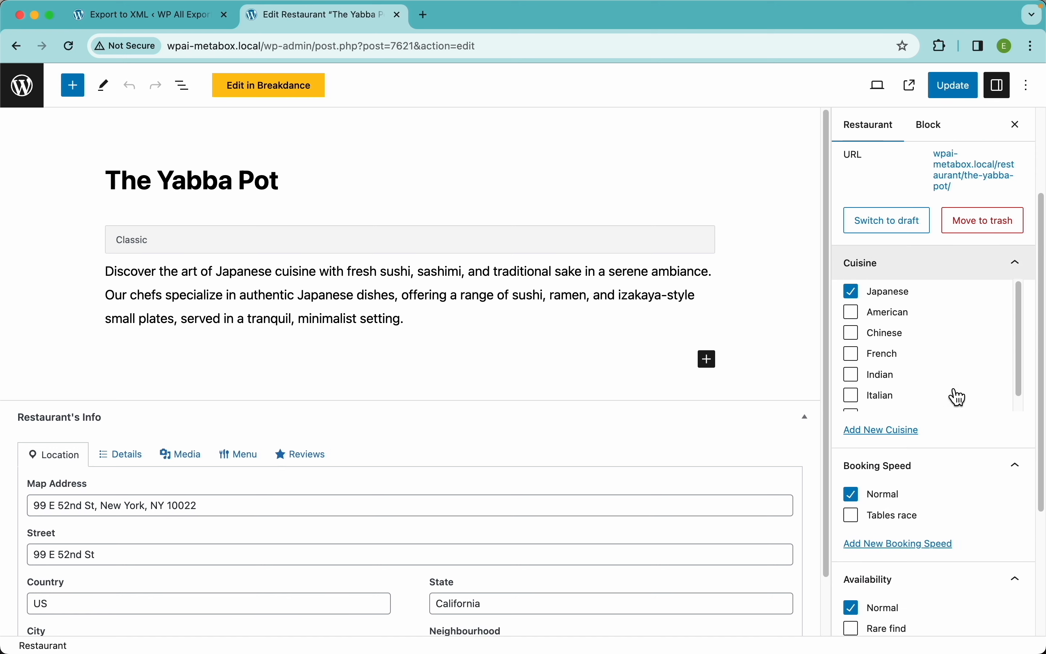
scroll(947, 458, "down", 3)
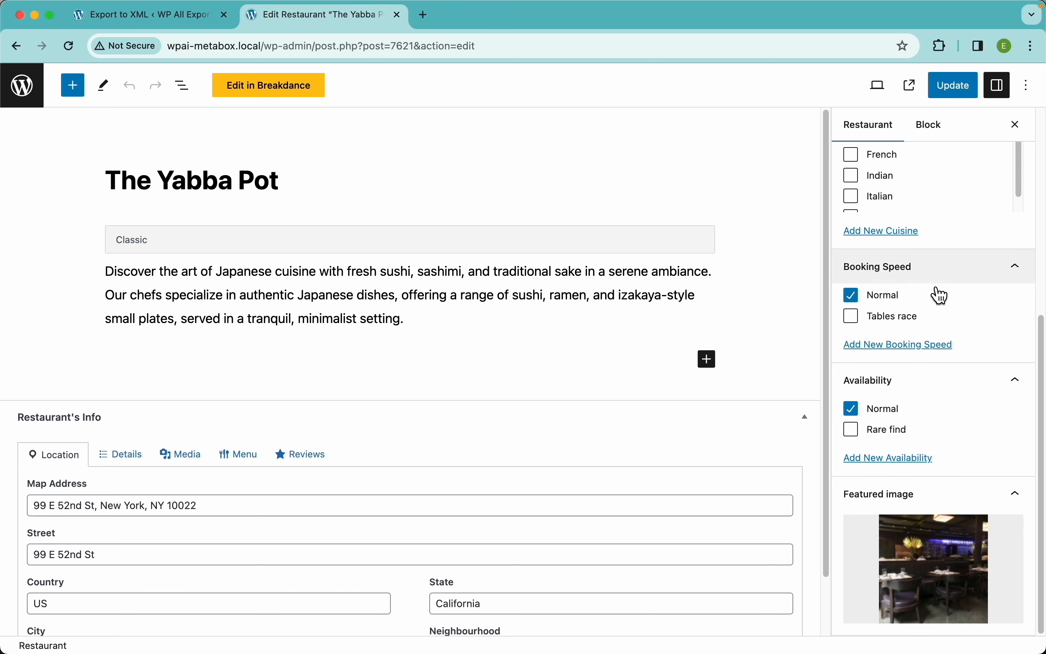
mouse_move(923, 512)
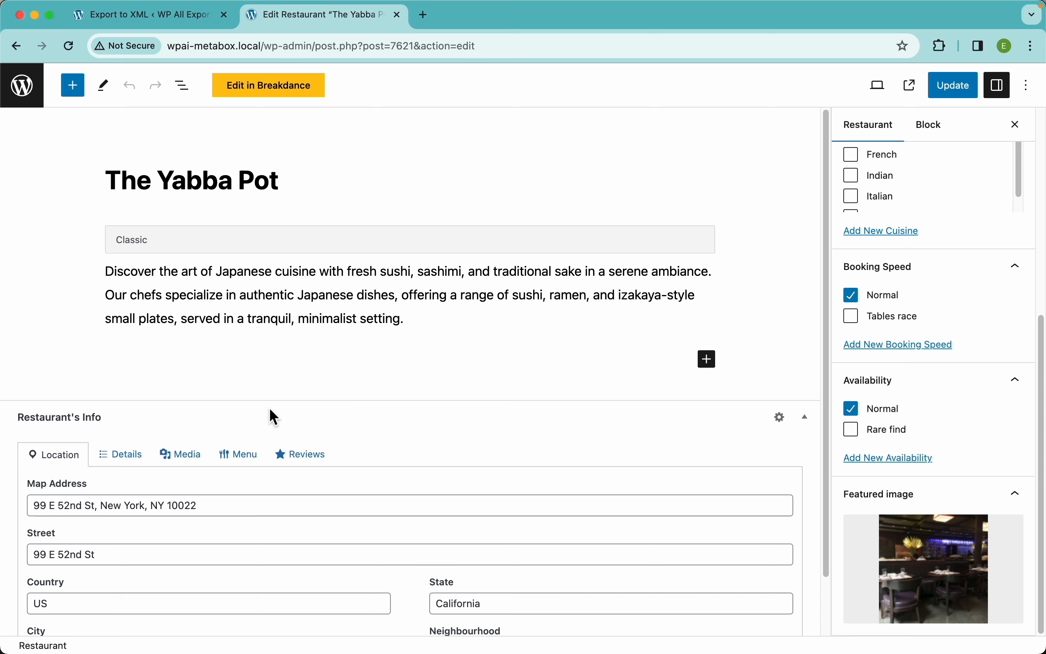
scroll(270, 417, "down", 2)
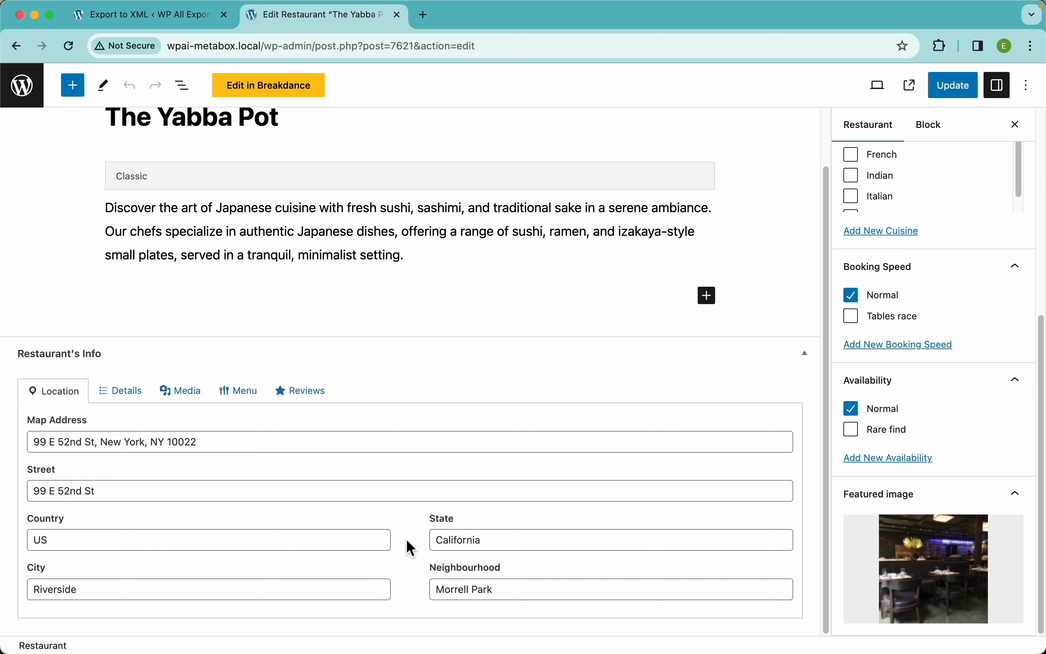
Step: Show The Yabba Pot's Details: 11:00–23:00 hours, open since 1992-06-15, Japanese cuisine
left_click(134, 400)
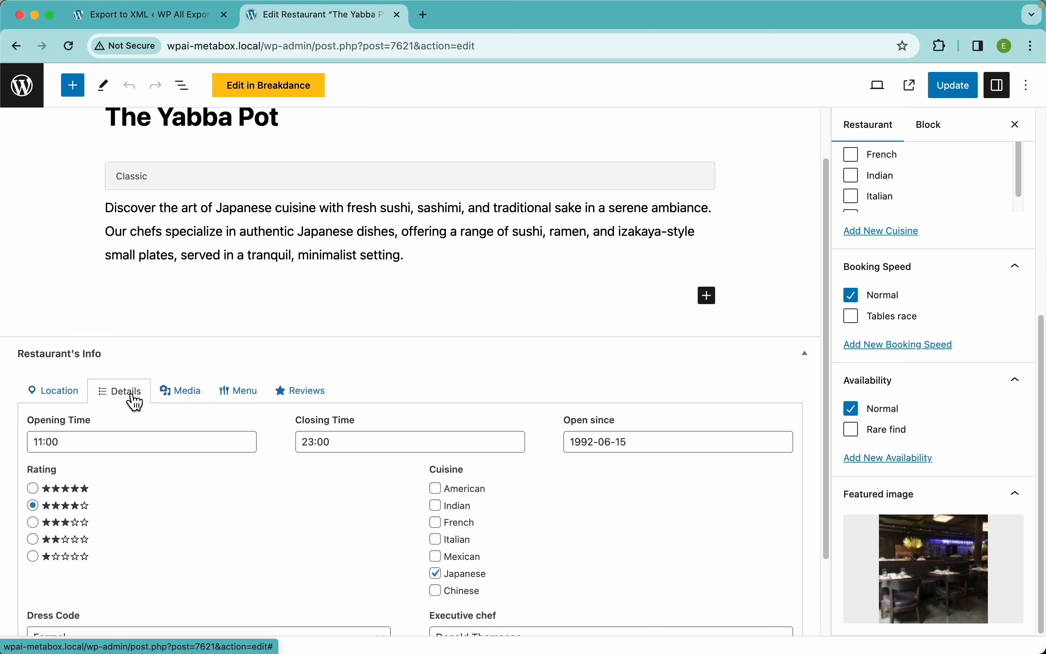
left_click(135, 445)
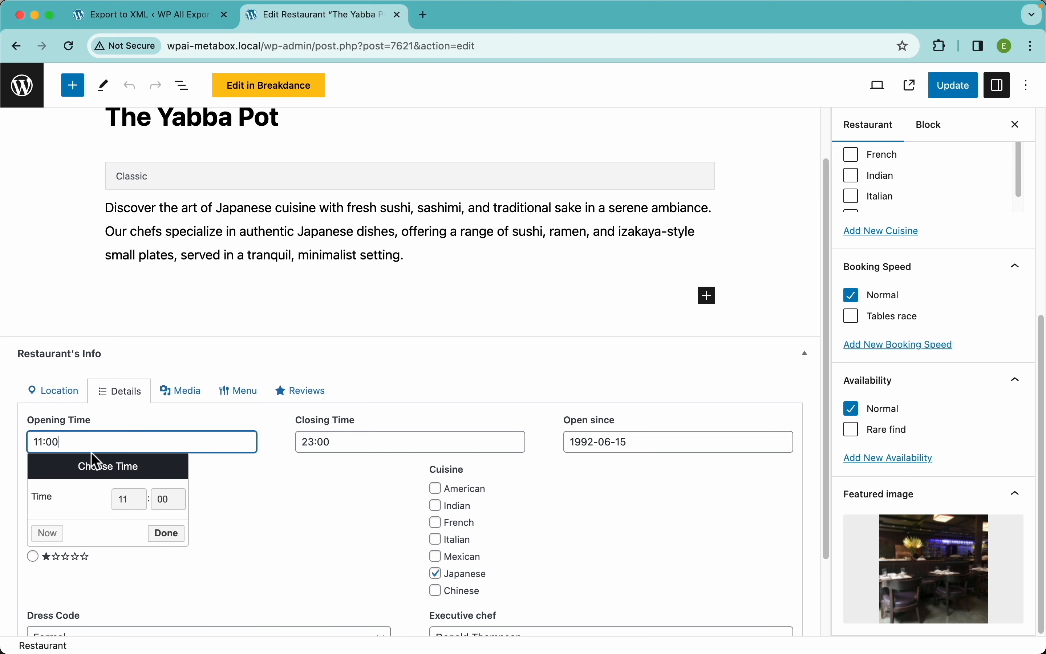
left_click(382, 447)
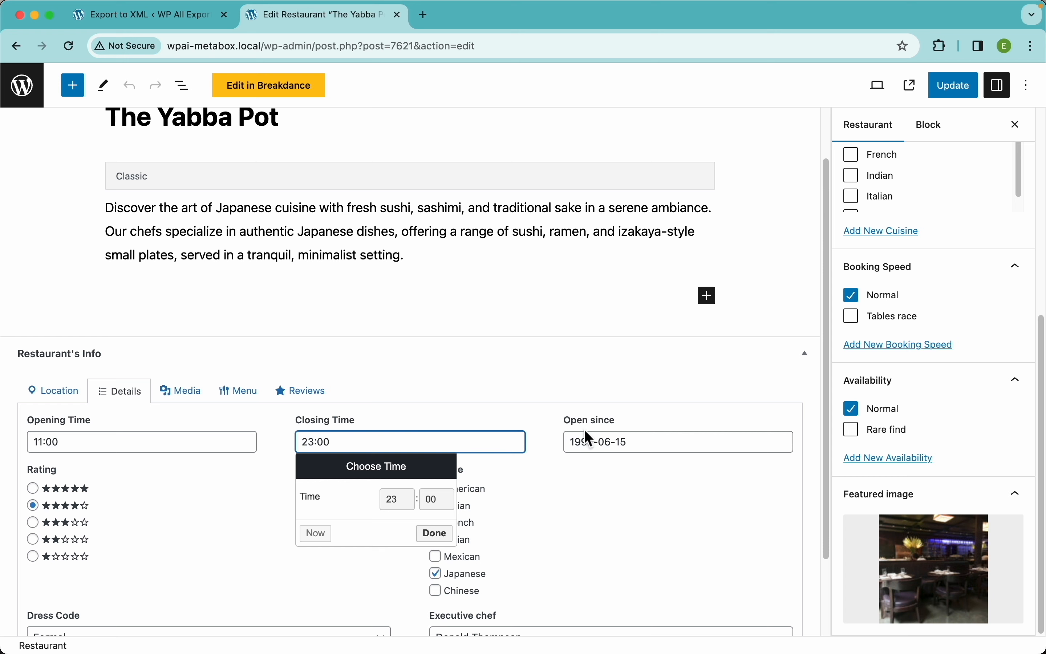
left_click(623, 439)
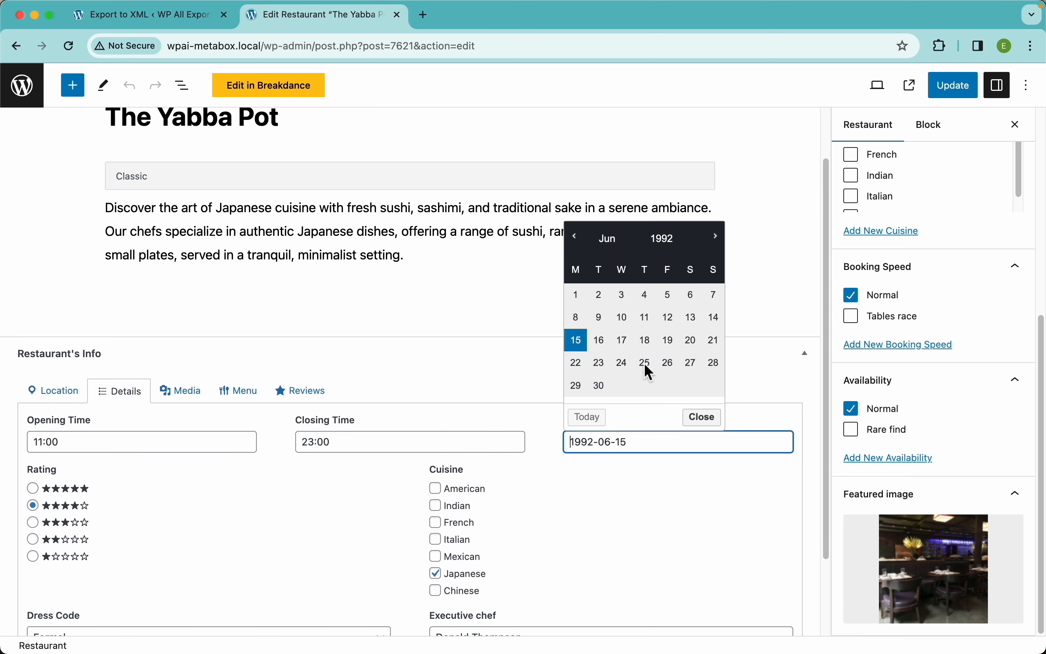
left_click(493, 407)
scroll(355, 523, "down", 4)
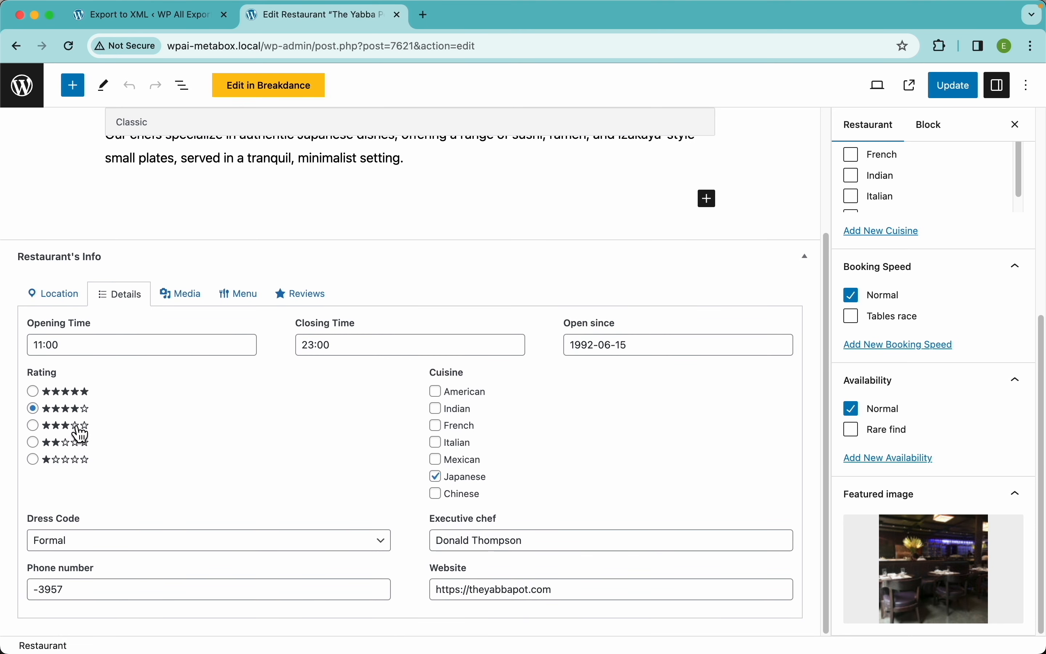
Step: In a new admin tab, open the Restaurant's Info field group under Meta Box Custom Fields
right_click(20, 83)
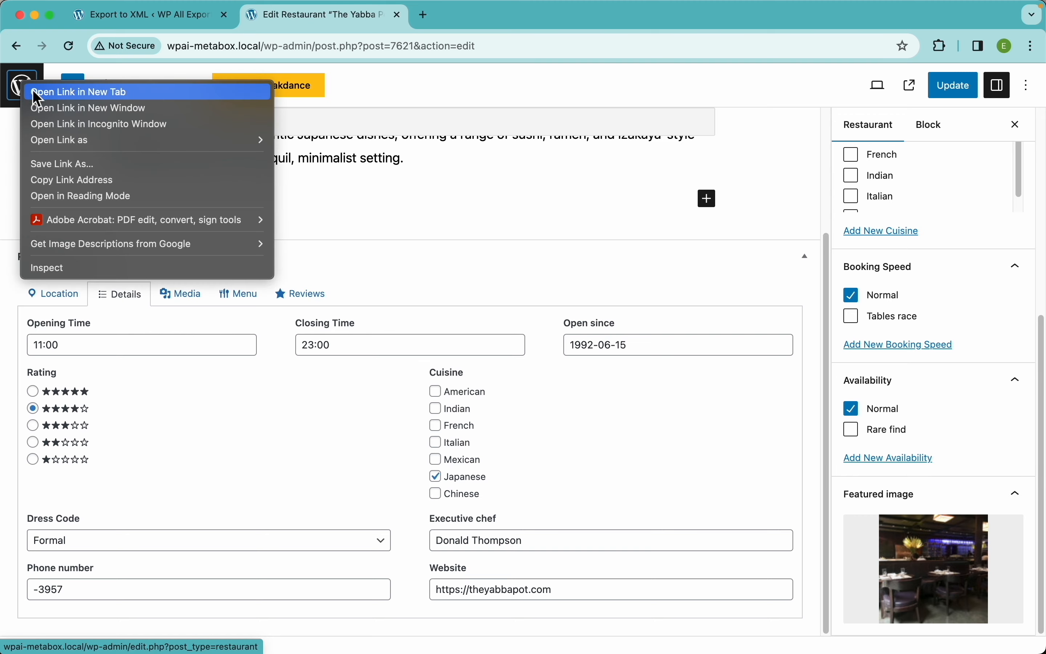
left_click(33, 91)
left_click(462, 16)
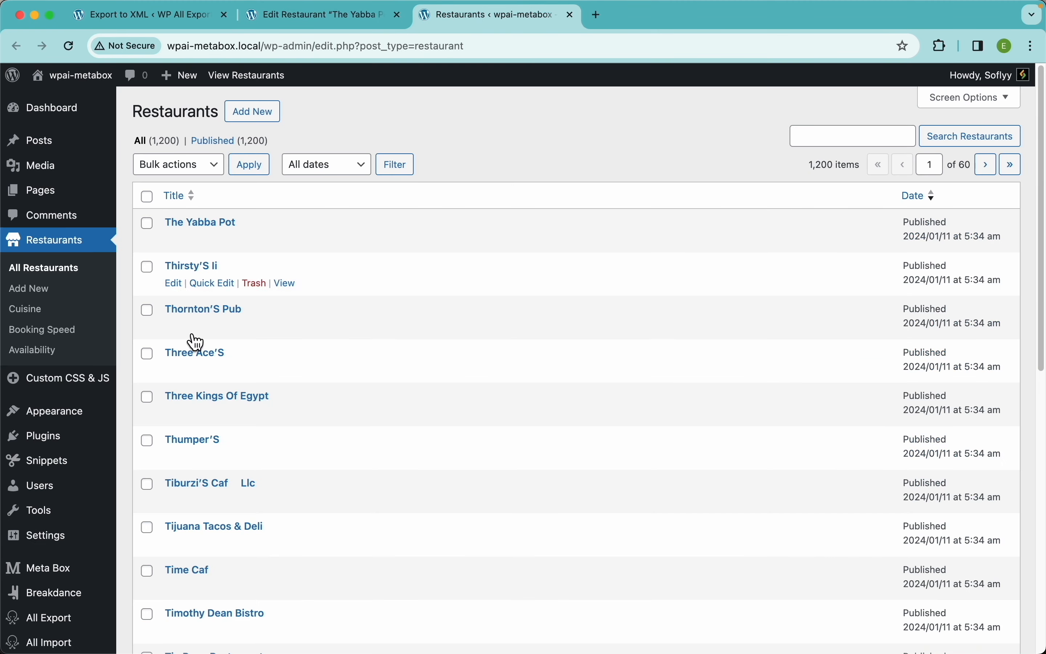
scroll(106, 428, "down", 15)
mouse_move(65, 537)
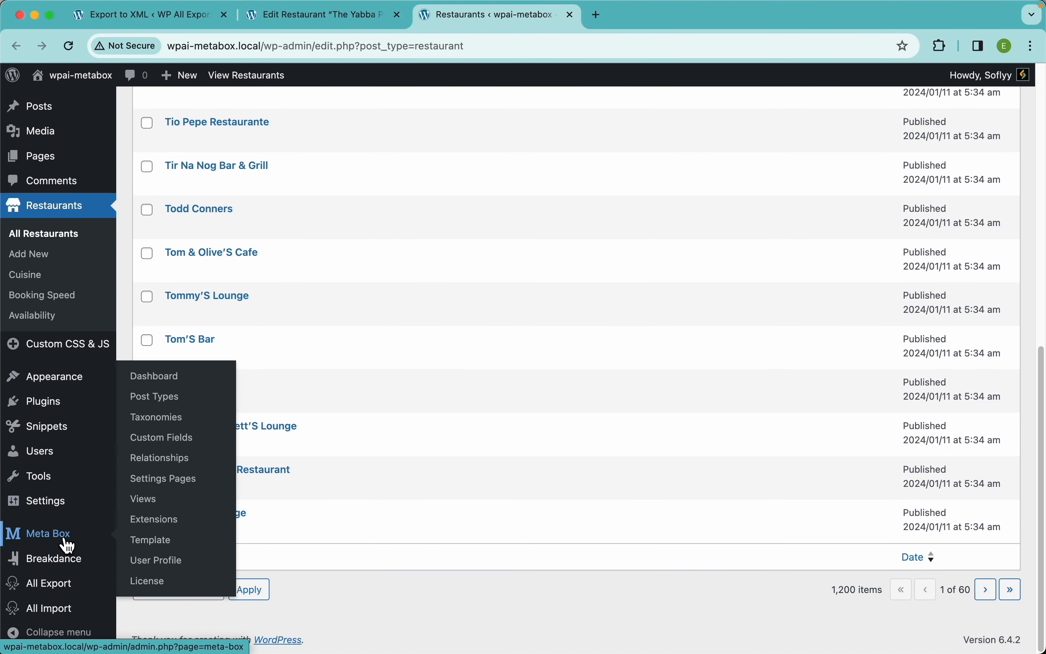
left_click(175, 438)
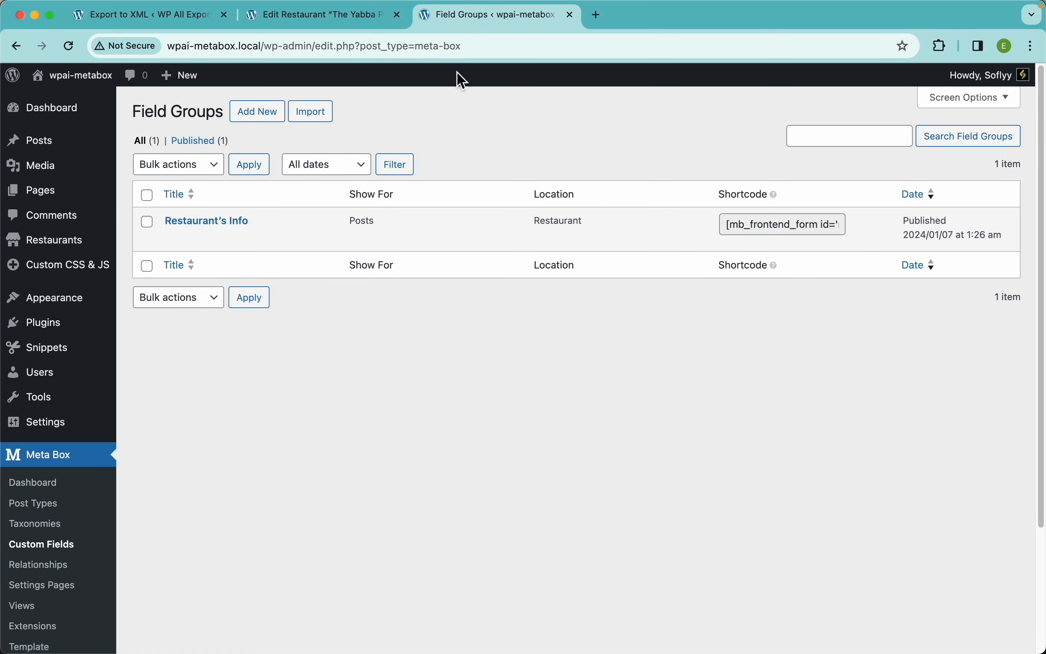
left_click(234, 224)
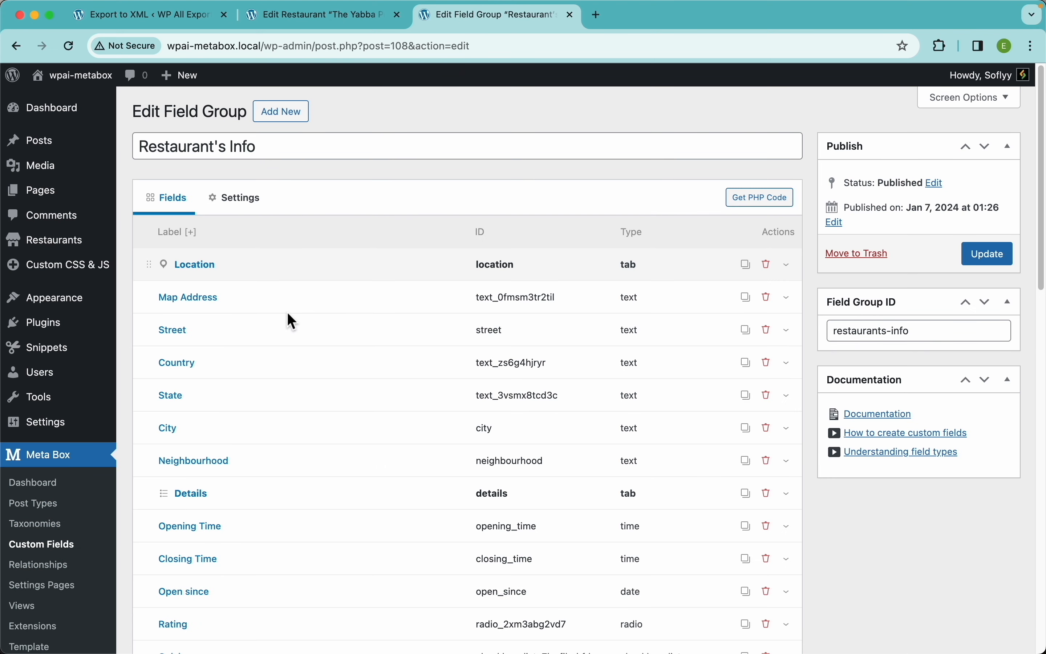
Step: Expand the Rating field and inspect its 5 and 4 star choices, then return to The Yabba Pot
scroll(310, 385, "down", 5)
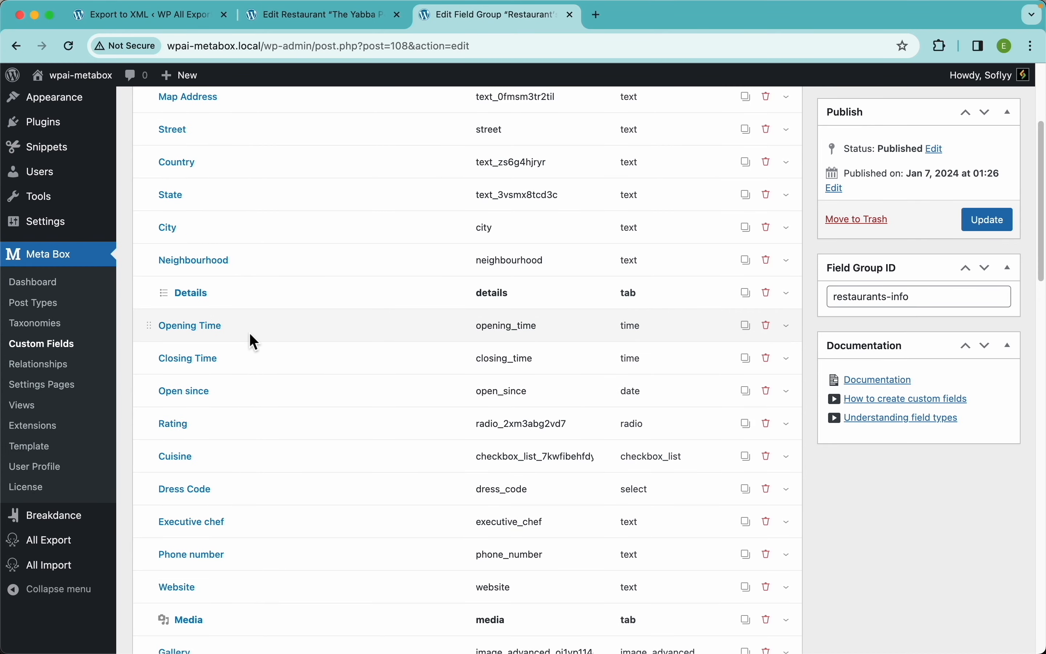
left_click(238, 436)
scroll(336, 392, "down", 10)
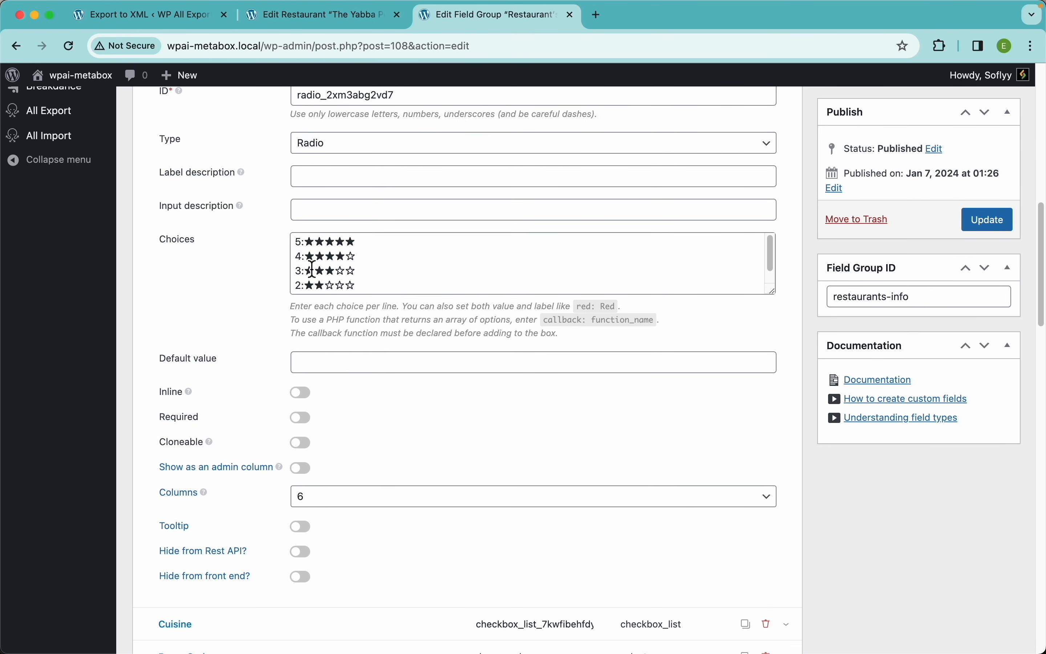
scroll(309, 249, "up", 5)
scroll(245, 292, "right", 2)
scroll(168, 280, "left", 5)
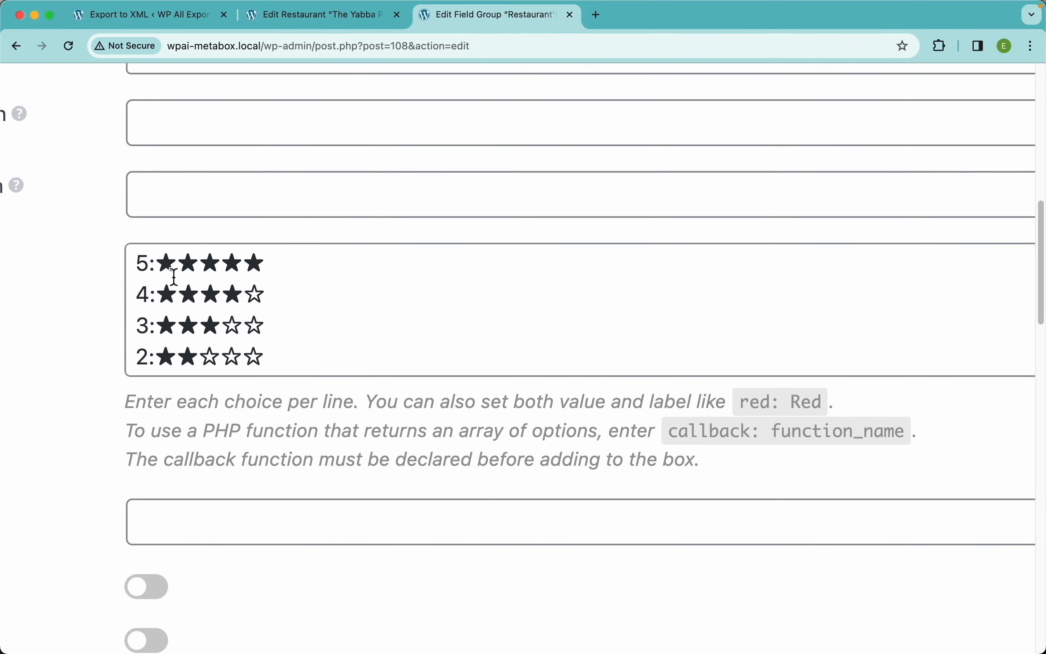
left_click_drag(147, 265, 135, 268)
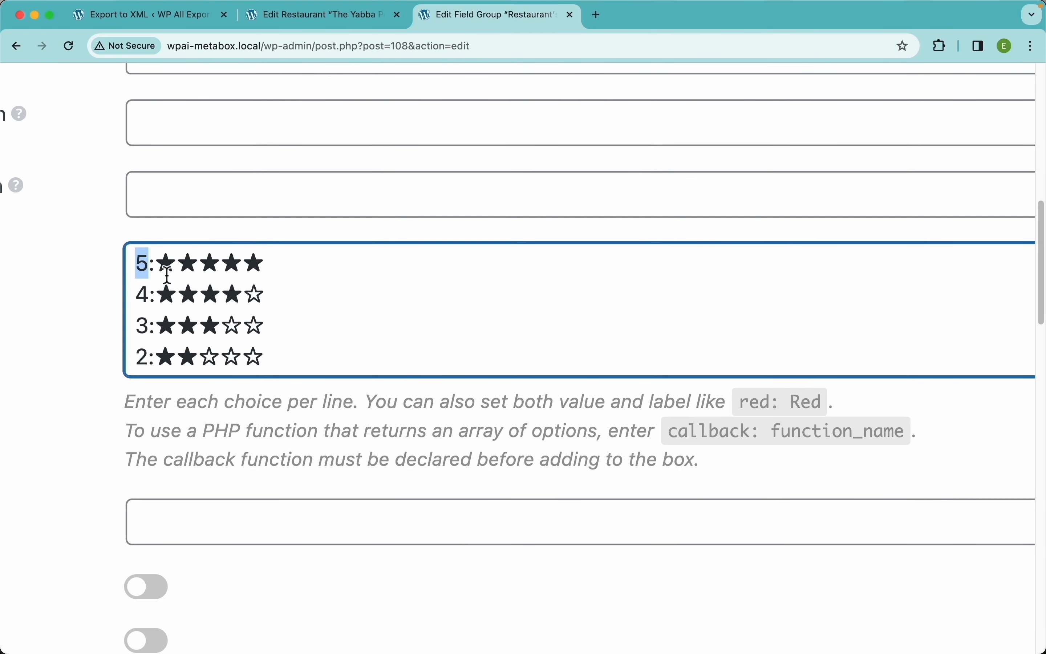
left_click_drag(287, 269, 134, 300)
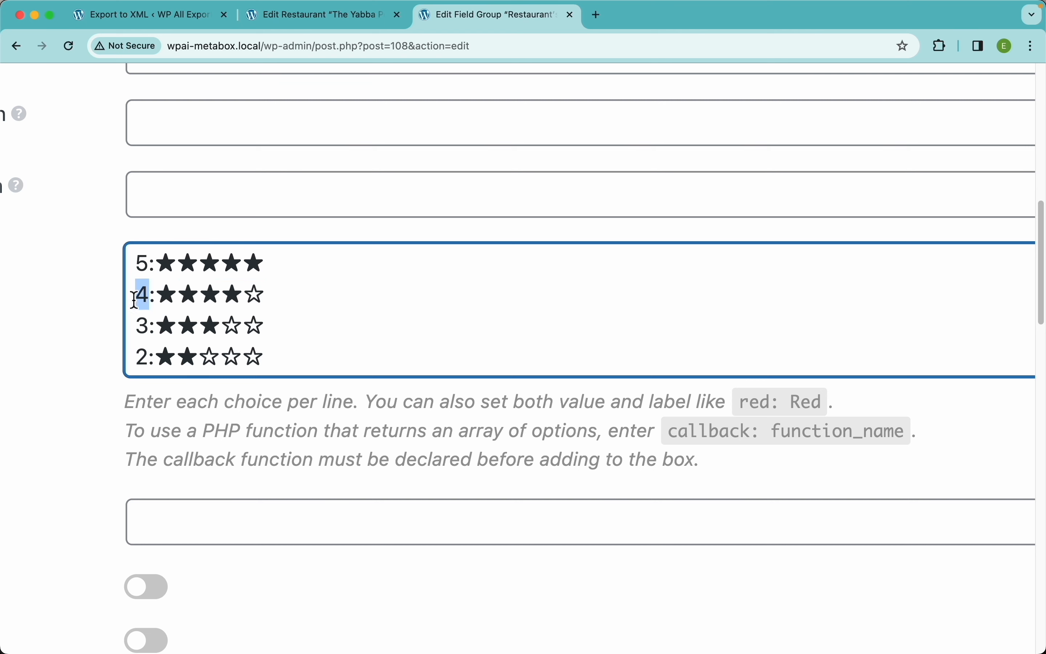
double_click(216, 298)
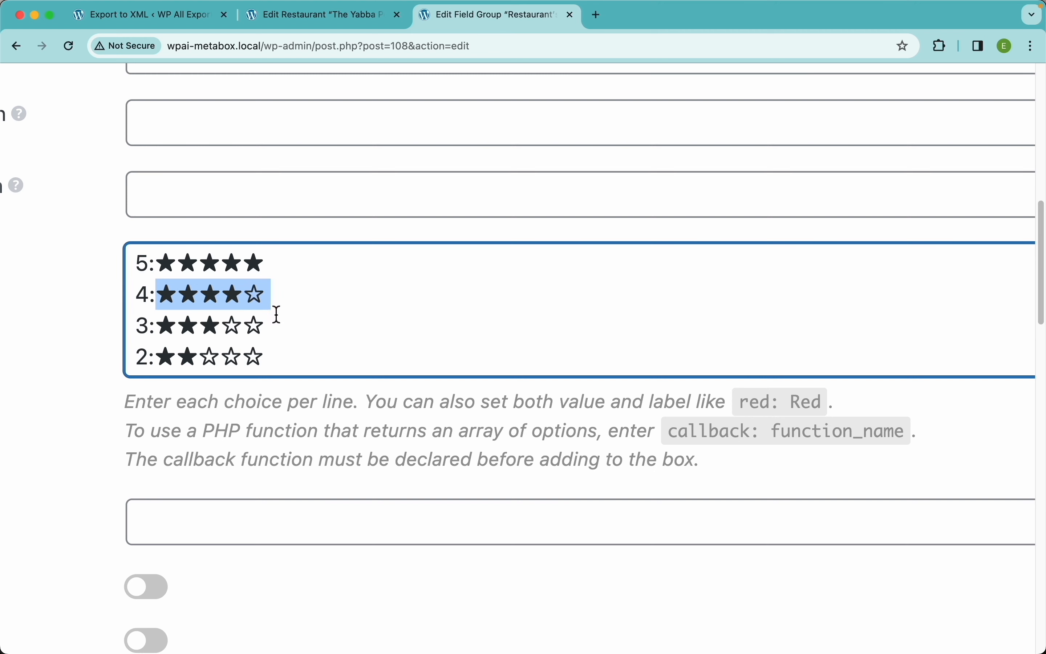
left_click(294, 305)
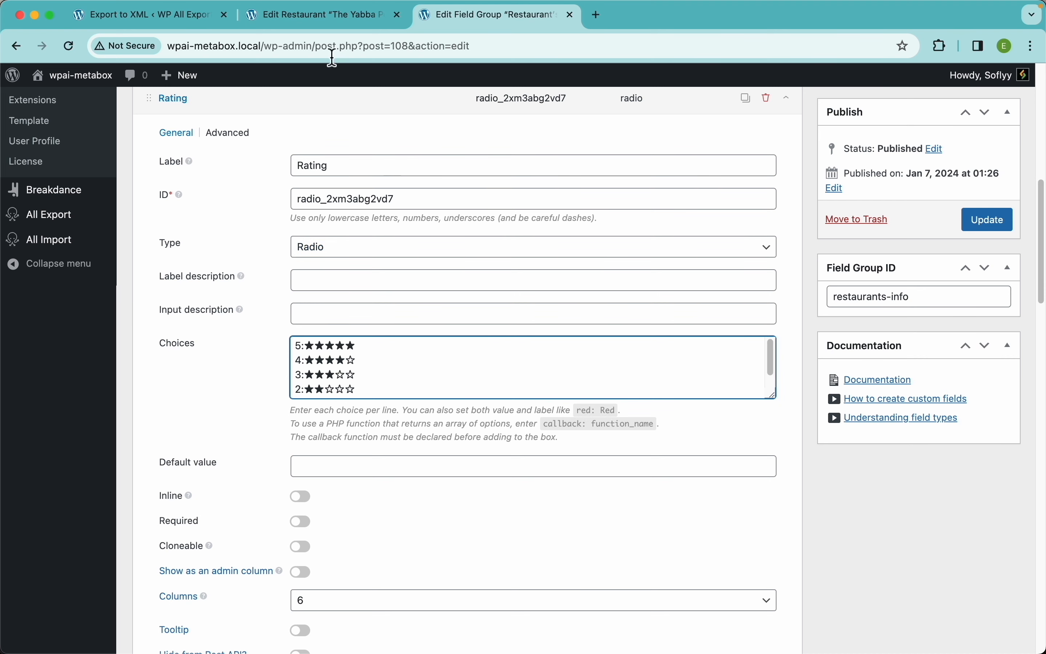
left_click(327, 24)
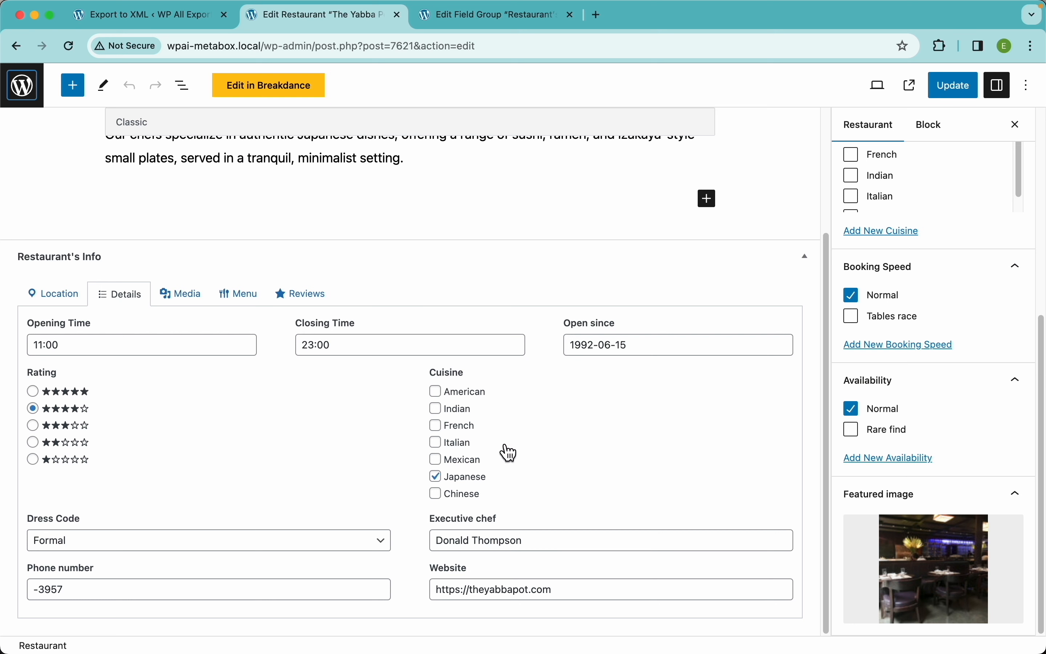
Step: Tick Indian and Italian cuisines, keep Dress Code as Formal, and show the Gallery field
left_click(467, 411)
left_click(458, 443)
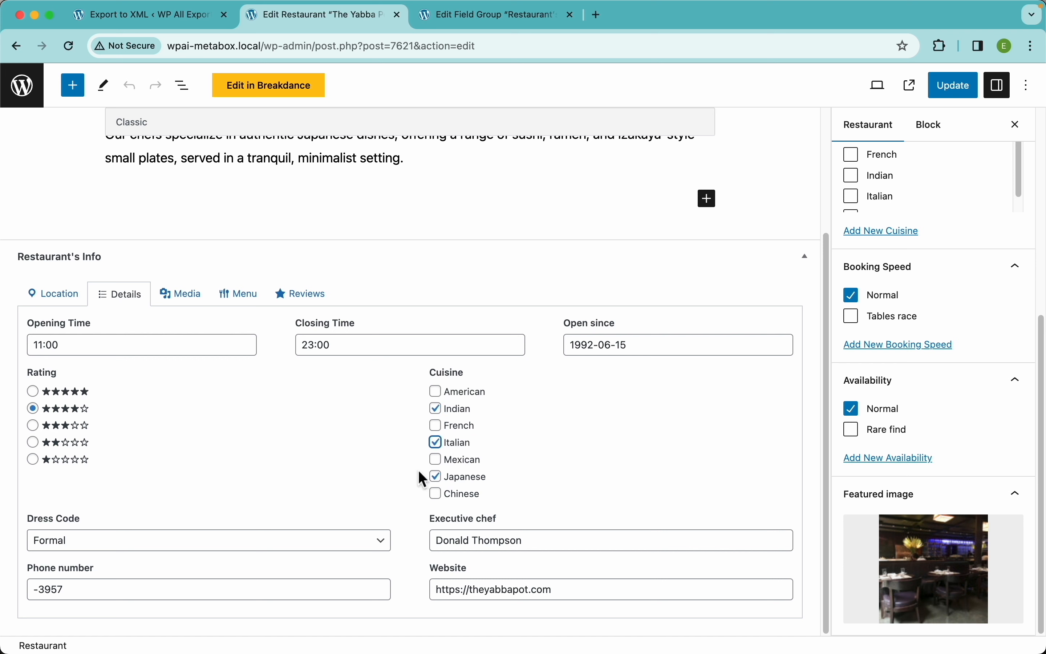
left_click(341, 546)
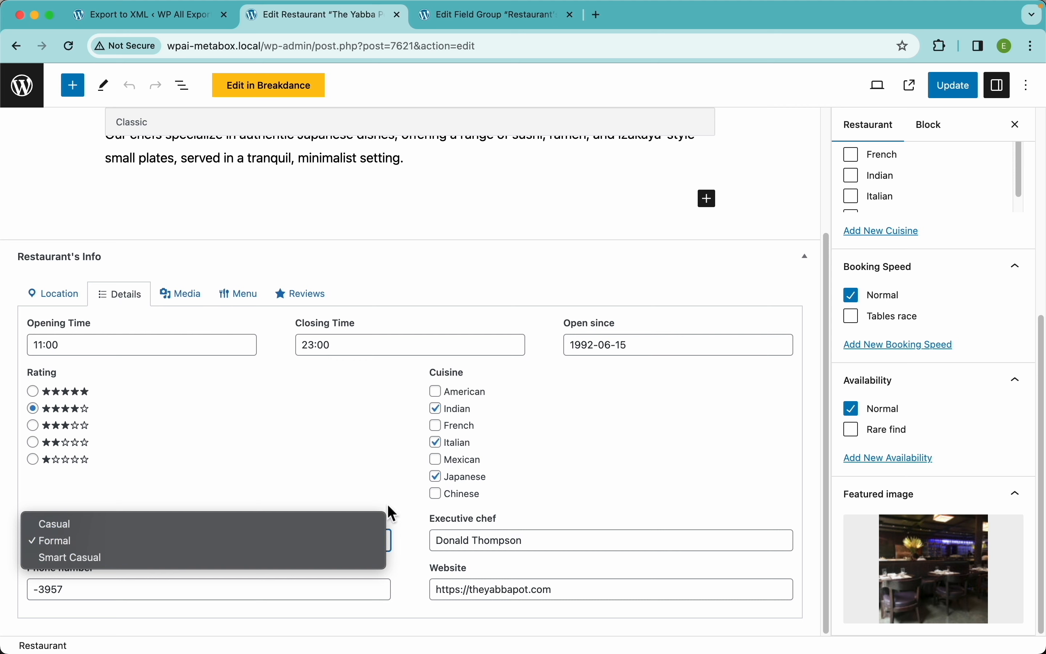
left_click(429, 540)
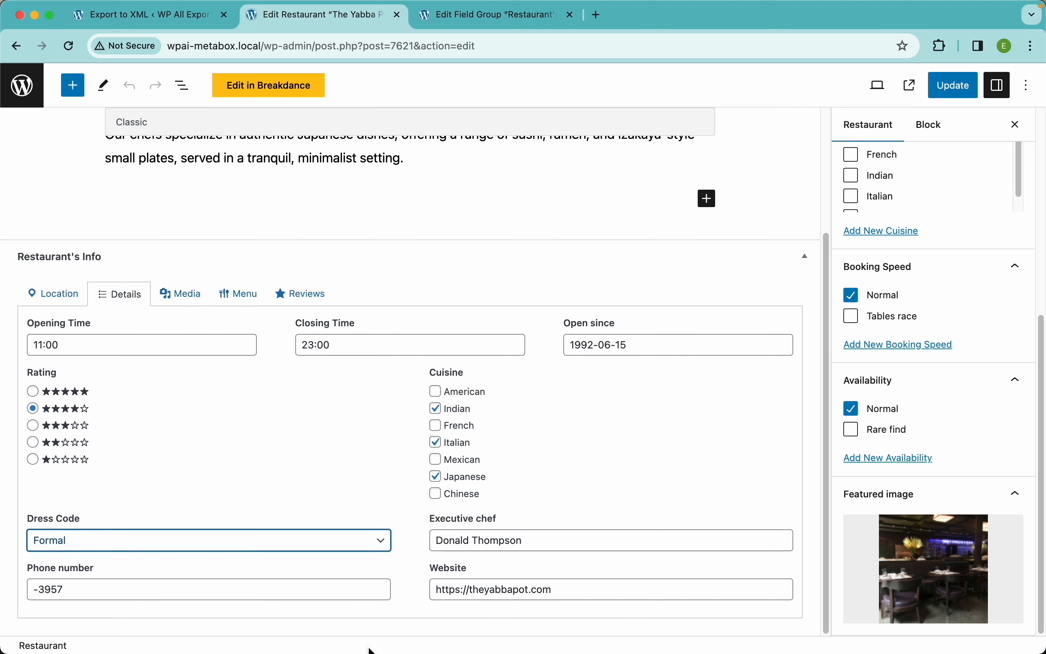
left_click(190, 295)
mouse_move(100, 496)
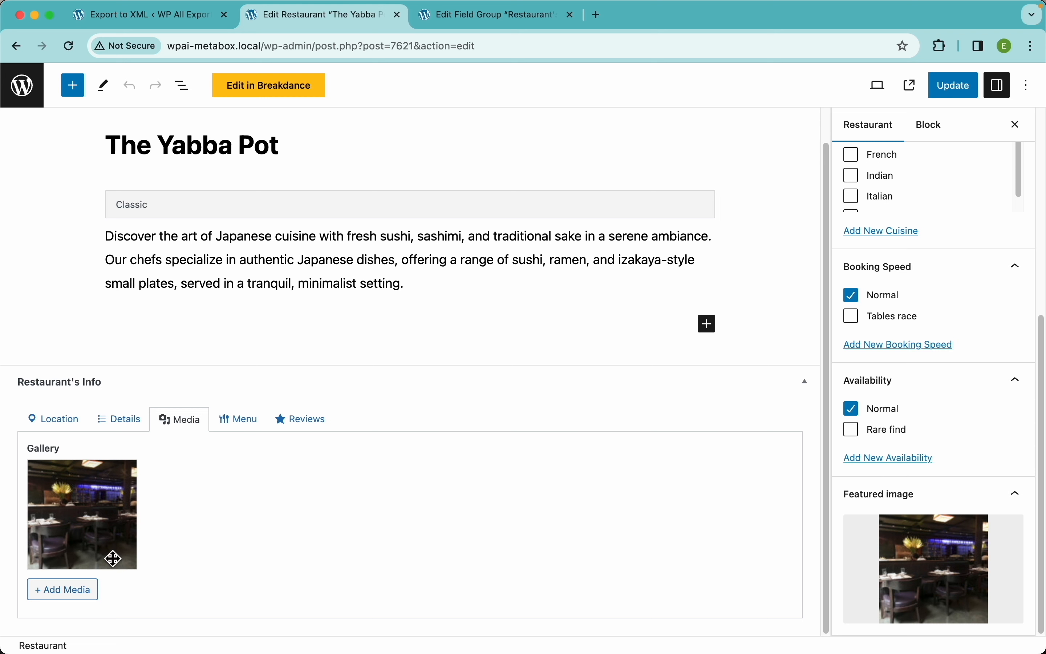
Step: Add five Media Library photos to The Yabba Pot's gallery, making six in total
left_click(92, 599)
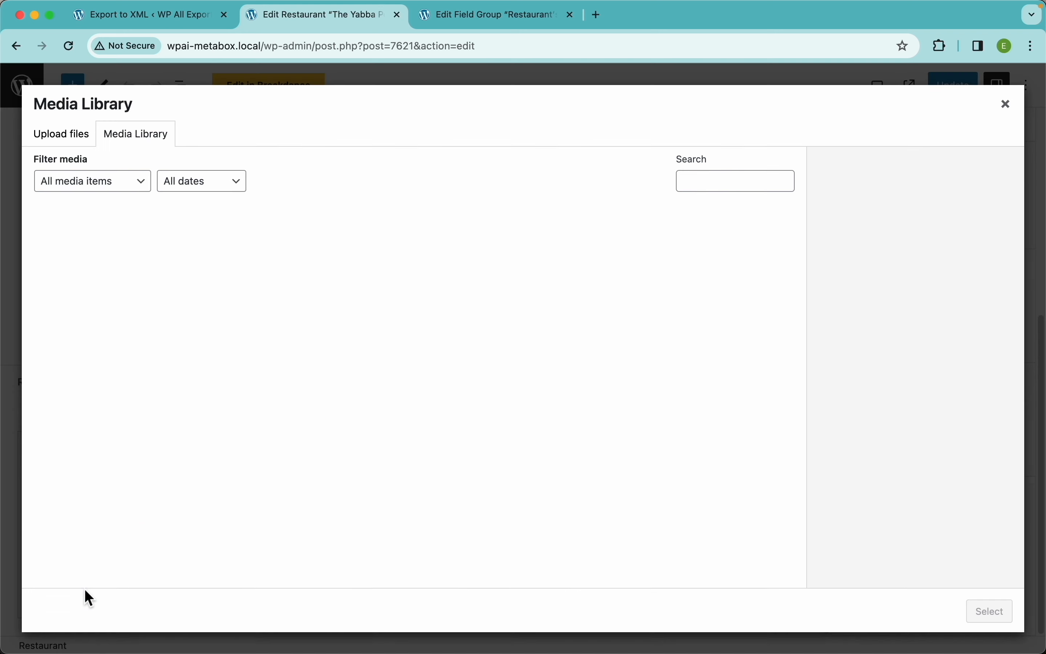
left_click(440, 268)
left_click(527, 263)
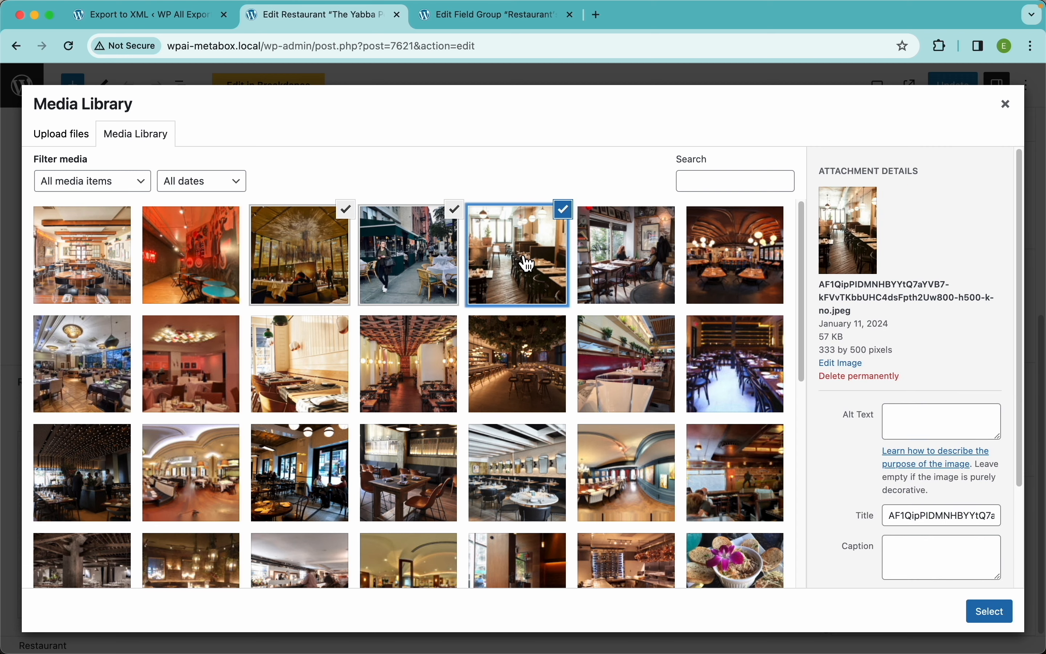
left_click(622, 259)
left_click(711, 259)
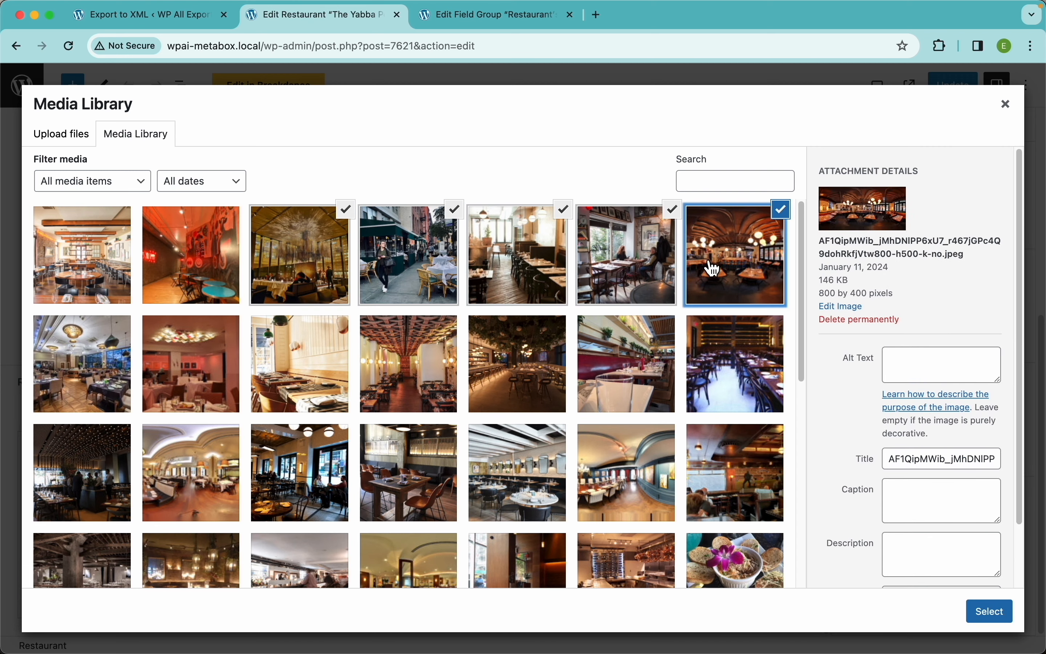
left_click(990, 611)
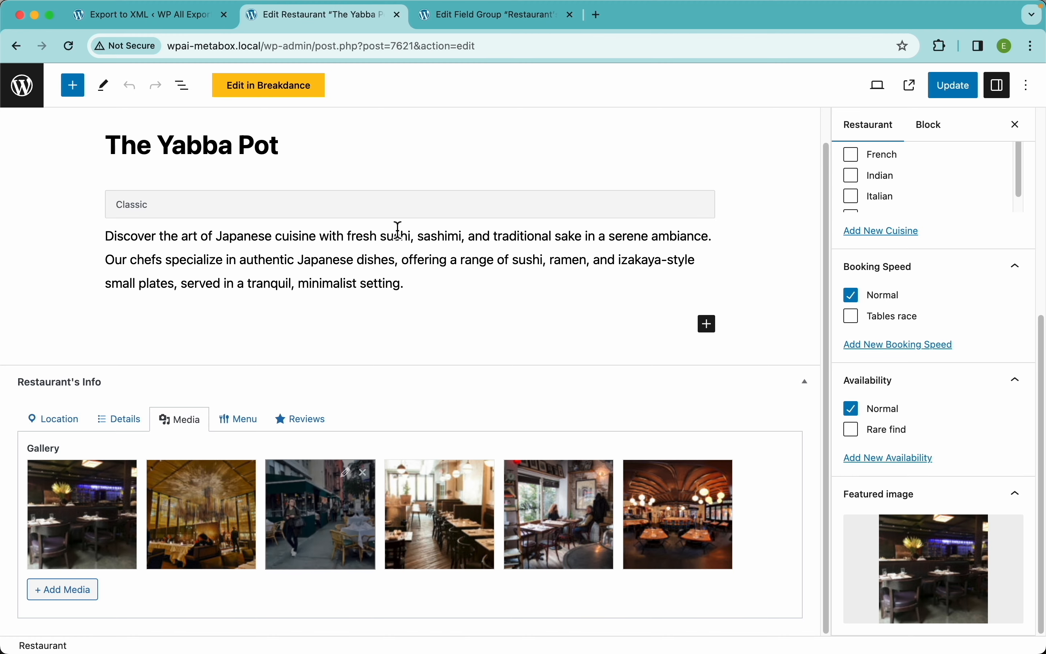
left_click(471, 19)
Step: Collapse the Rating field and expand Gallery to confirm it is an Image Advanced field
scroll(339, 293, "up", 3)
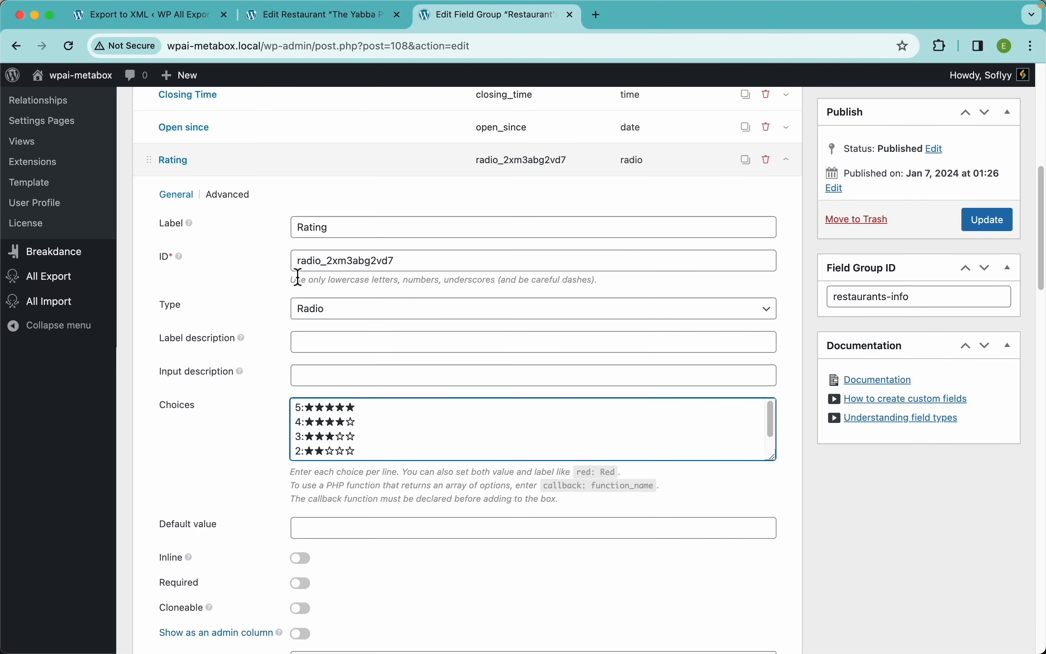
left_click(316, 178)
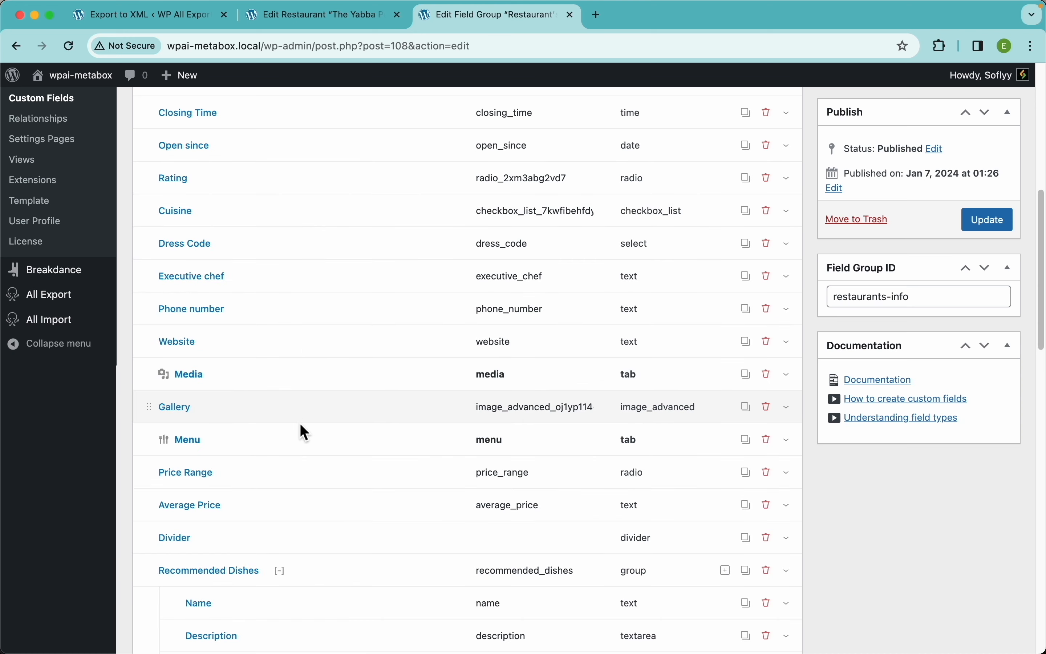
left_click(358, 406)
scroll(361, 410, "down", 4)
scroll(359, 407, "down", 2)
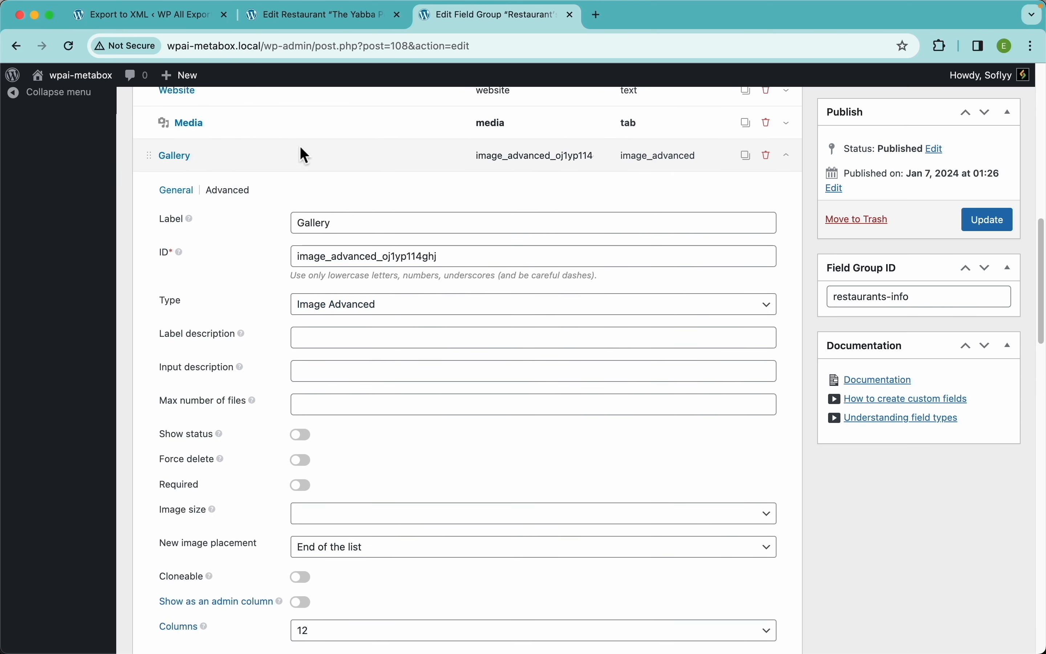
left_click(309, 23)
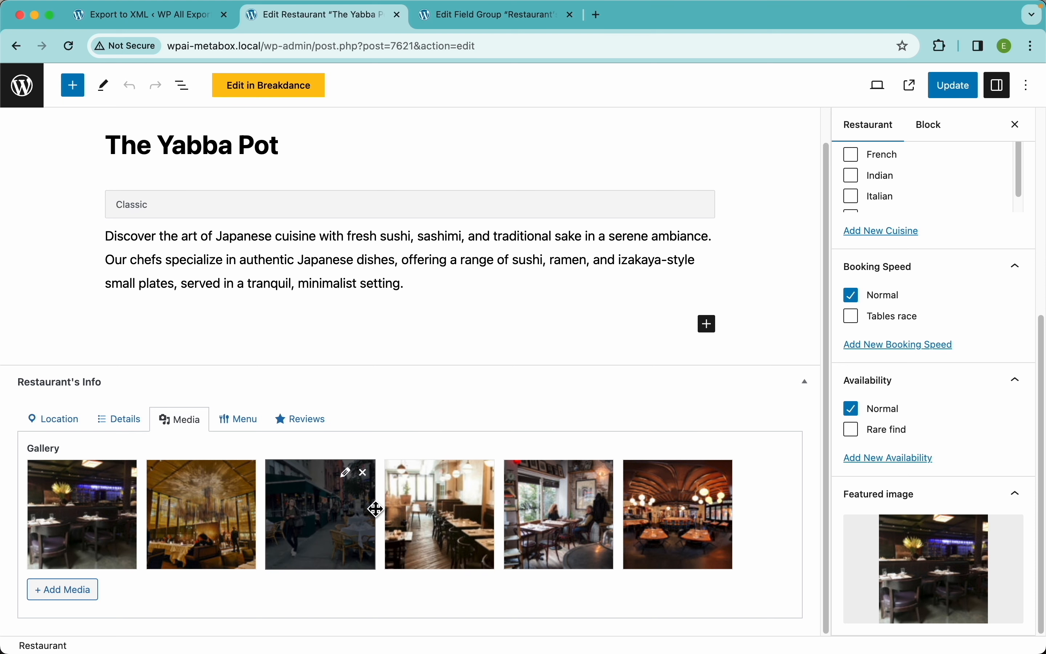
Step: Expand the Price Range section and check the Average Price value
left_click(253, 425)
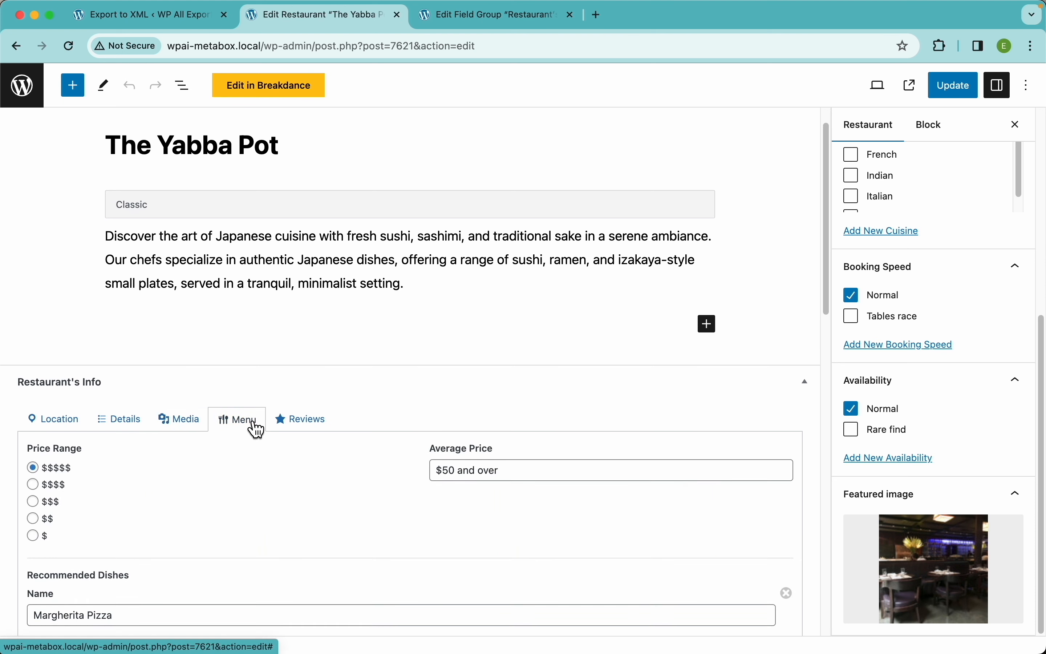
scroll(312, 485, "down", 2)
scroll(312, 485, "down", 3)
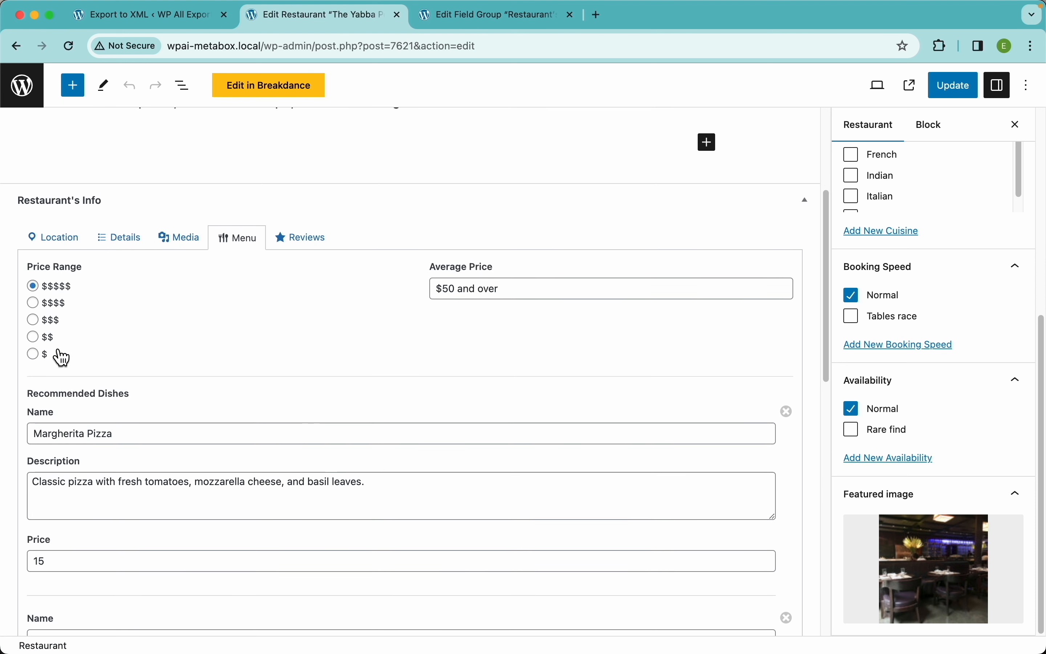
left_click(481, 288)
scroll(397, 367, "down", 4)
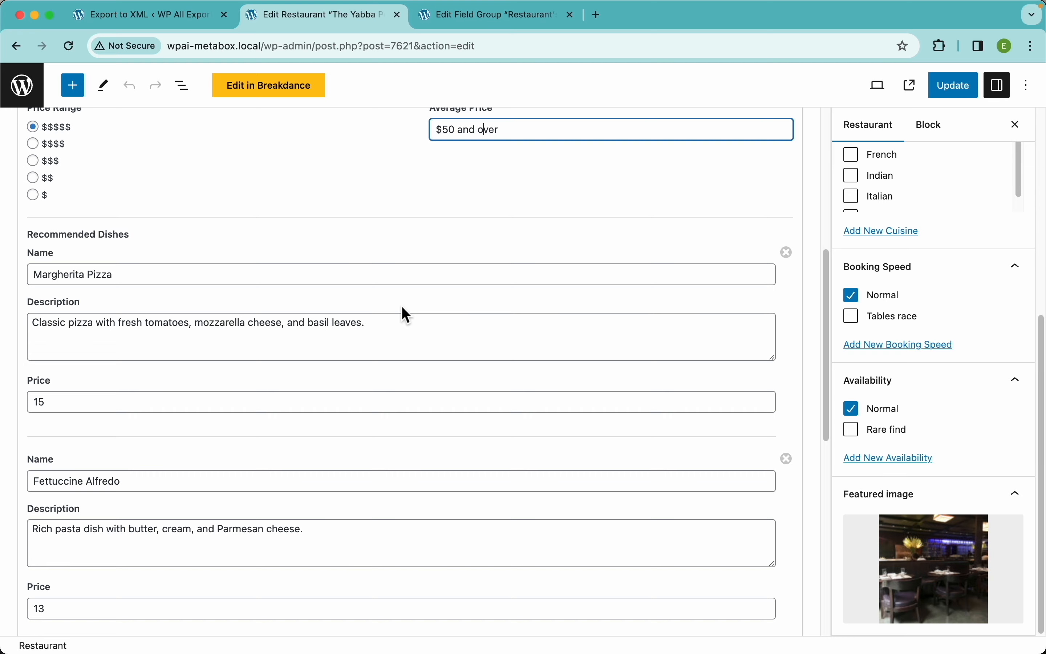
scroll(143, 541, "down", 15)
Step: Add three empty Recommended Dishes entries
left_click(81, 575)
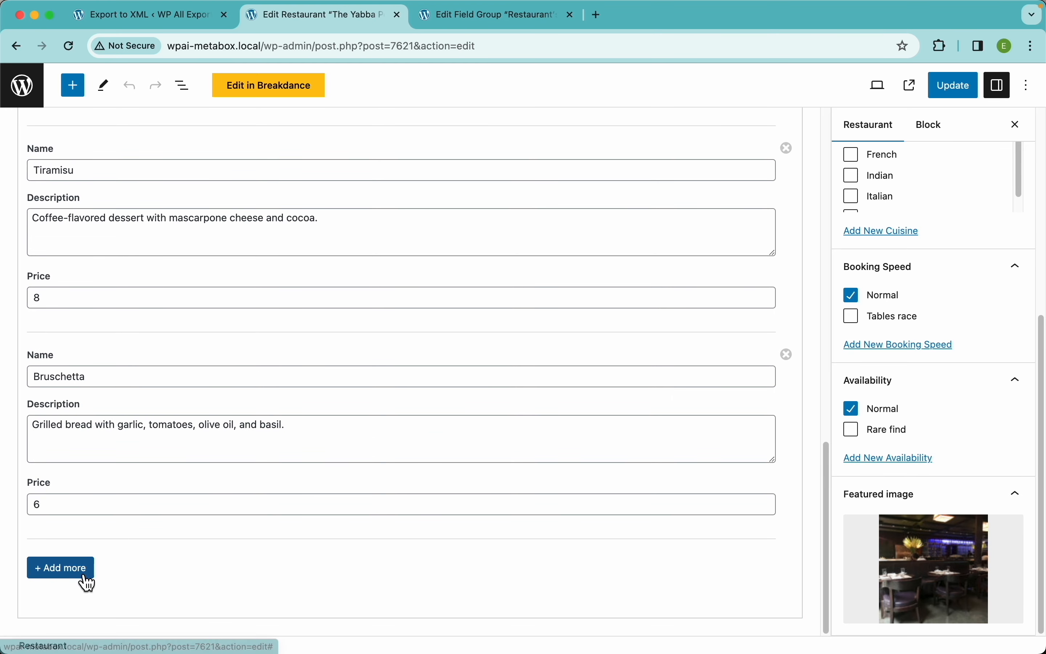
scroll(152, 542, "down", 5)
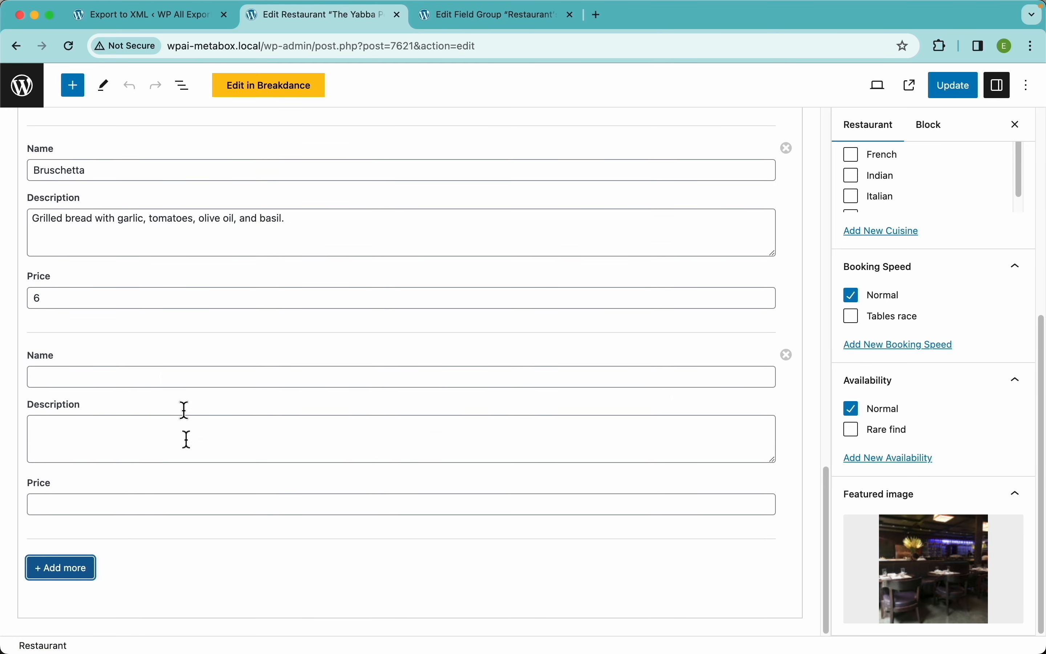
left_click(86, 575)
scroll(78, 536, "down", 5)
left_click(77, 577)
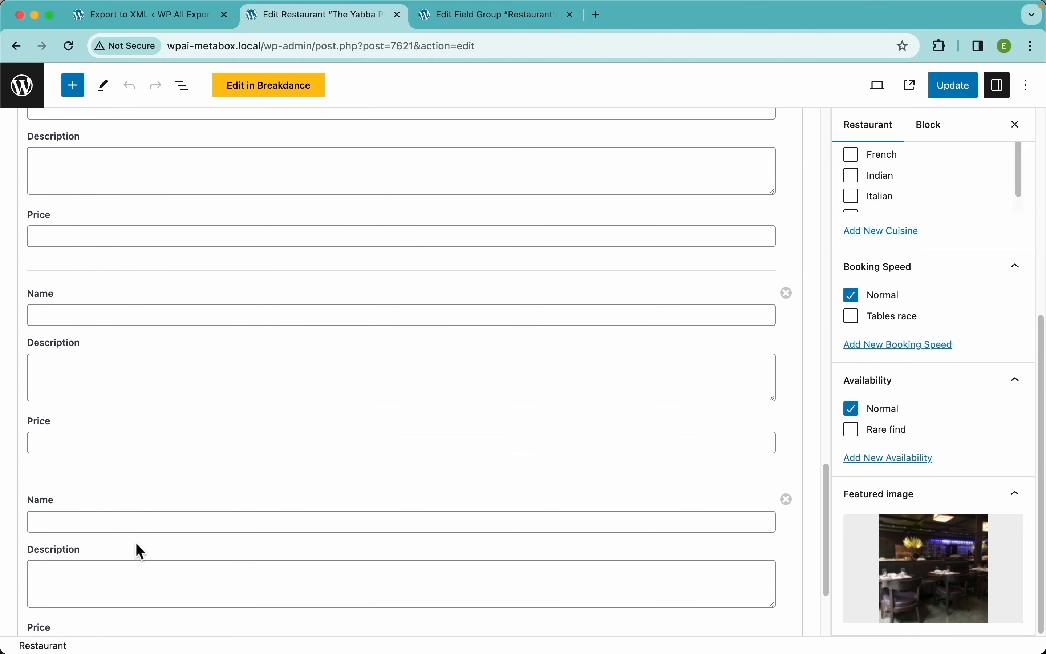
scroll(135, 543, "down", 5)
scroll(235, 432, "up", 20)
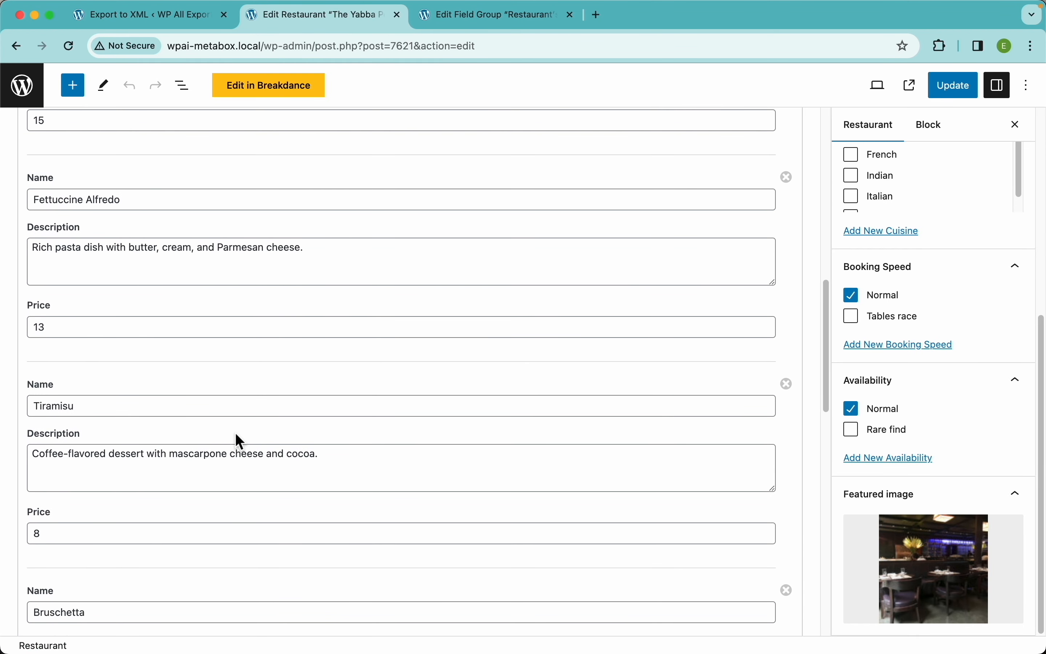
scroll(235, 432, "up", 1)
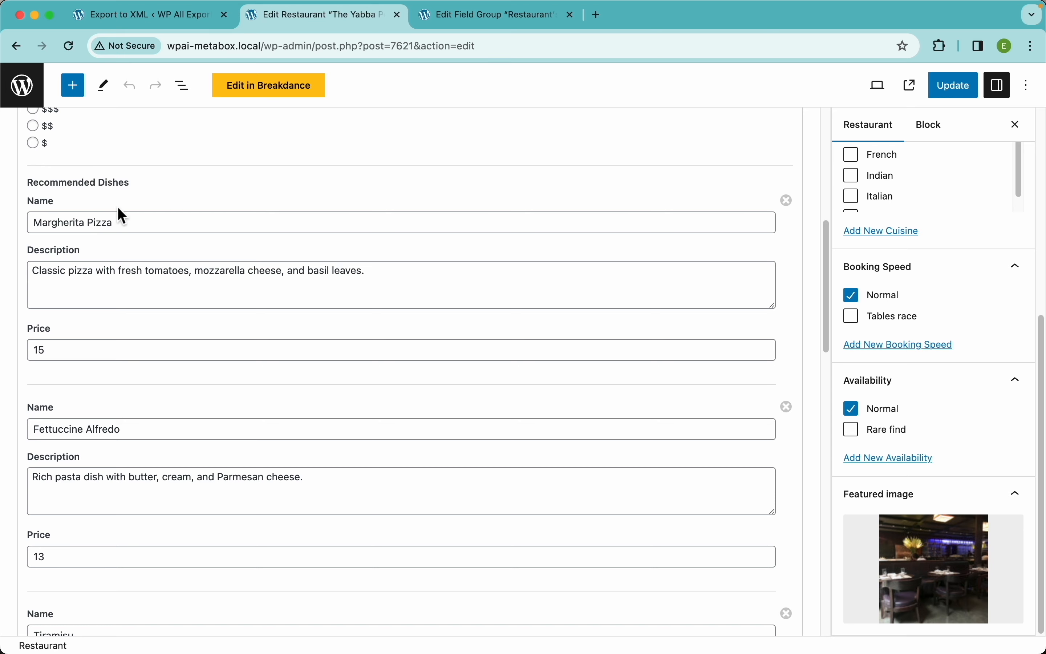
scroll(250, 207, "up", 5)
scroll(252, 205, "up", 1)
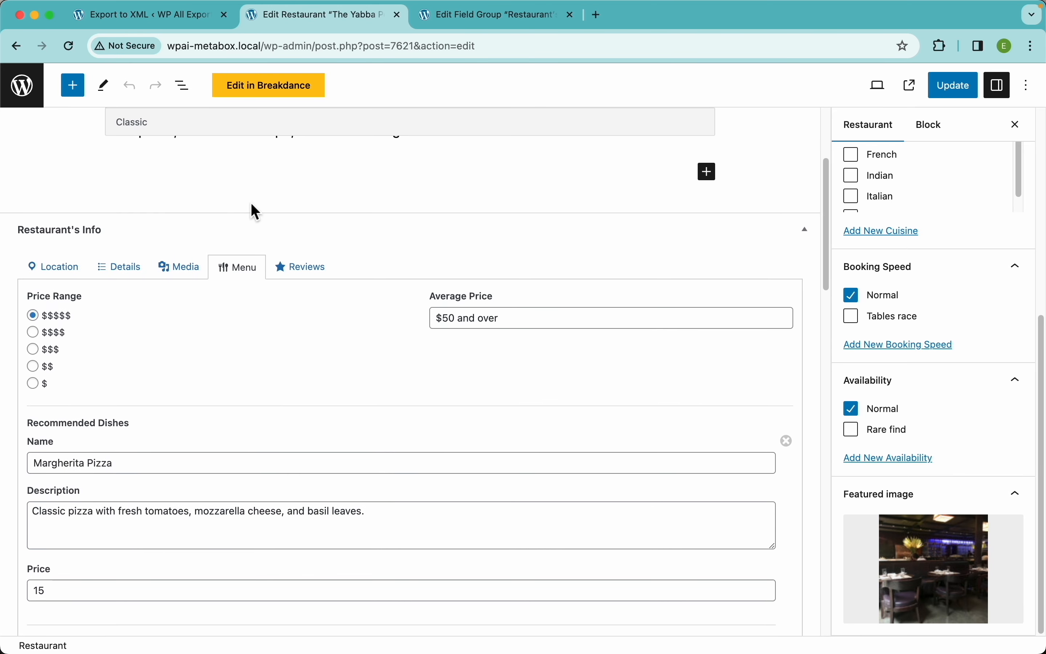
Step: Open the Reviews tab and look through the five-star customer reviews
left_click(313, 273)
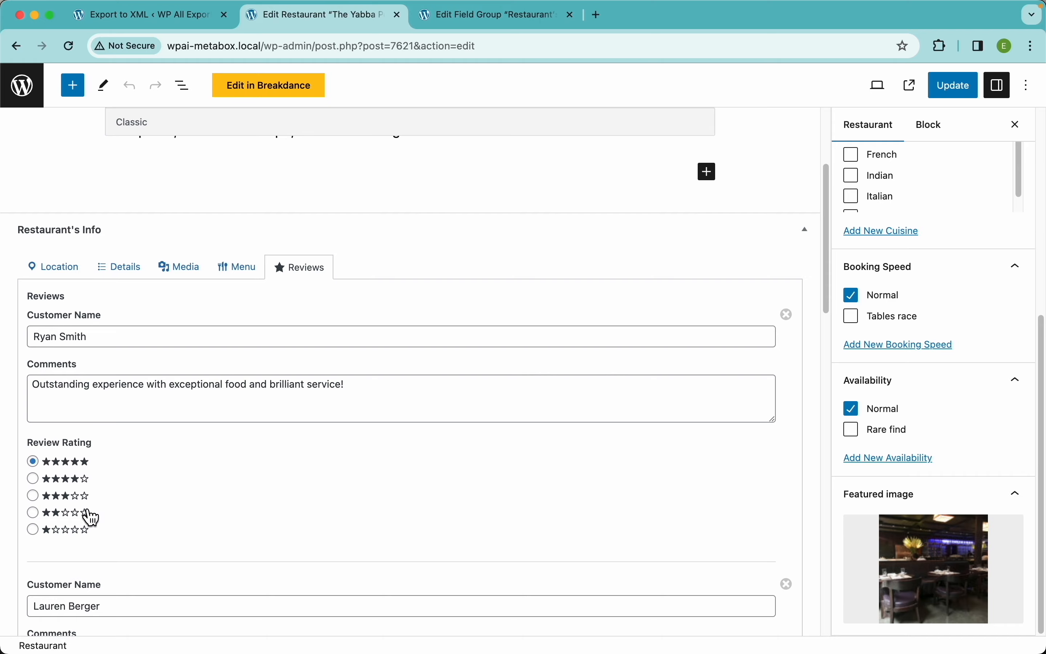
scroll(272, 389, "down", 10)
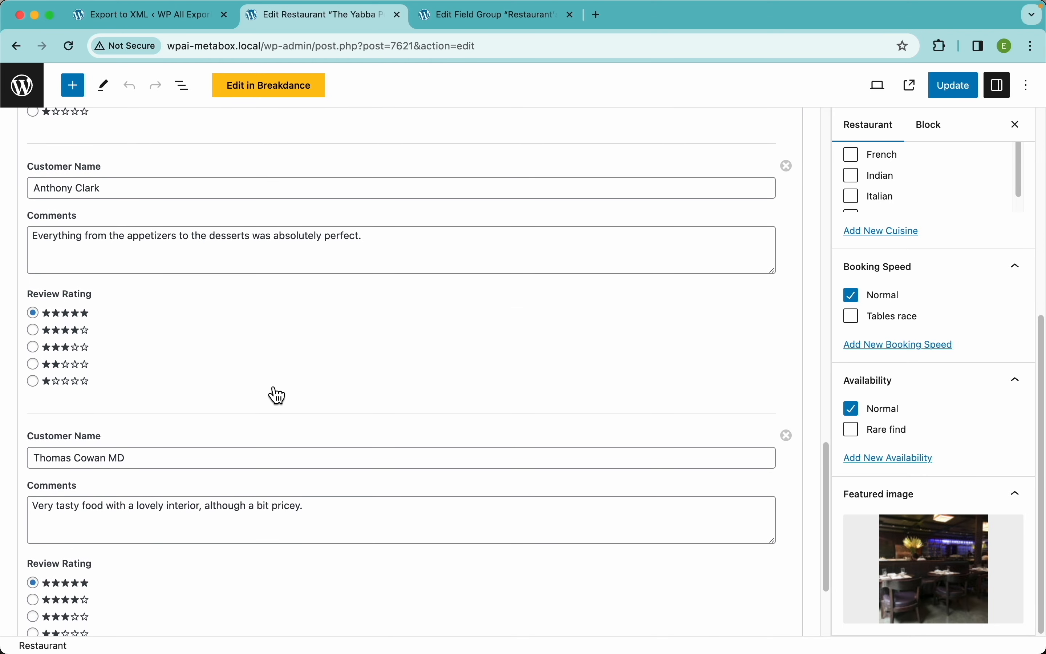
scroll(258, 415, "up", 15)
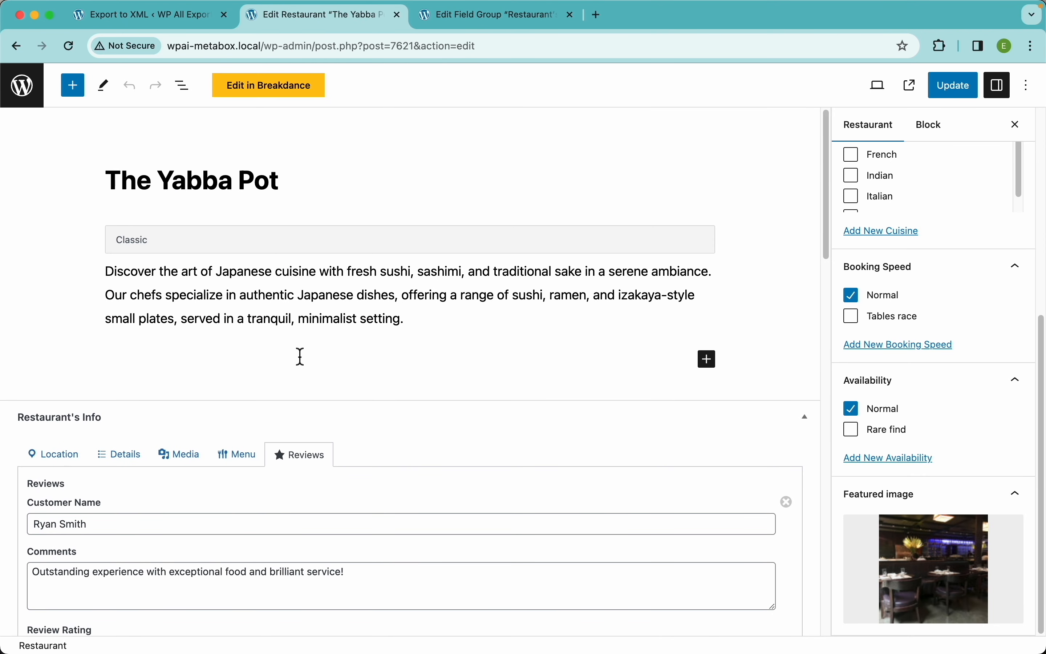
Step: Add Map Address as a third export column and preview the first 10 restaurants
left_click(178, 23)
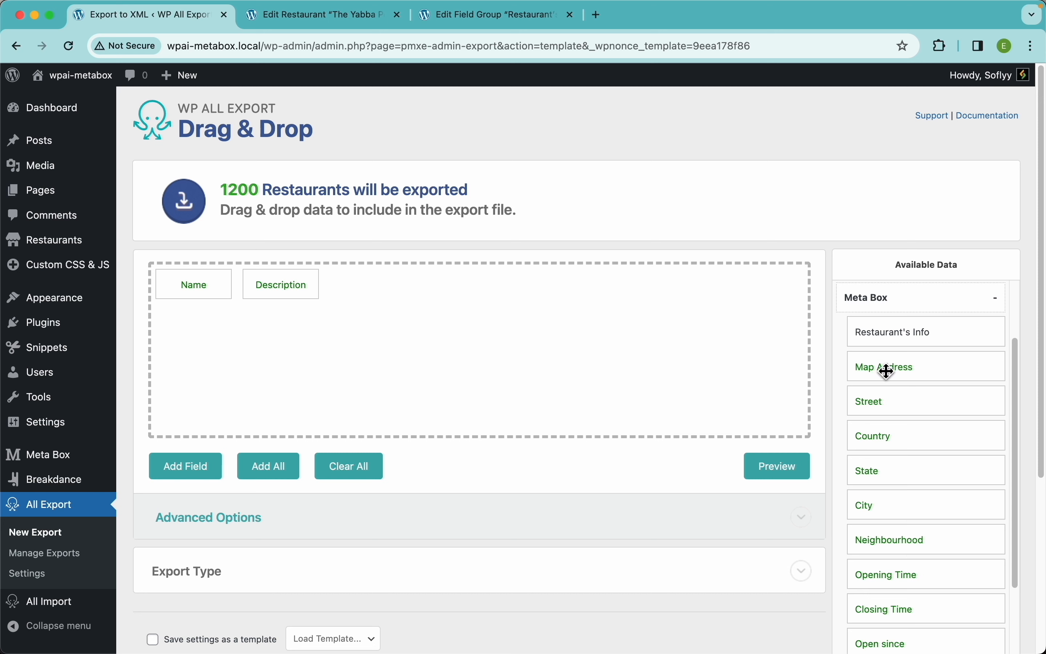
left_click_drag(887, 370, 639, 334)
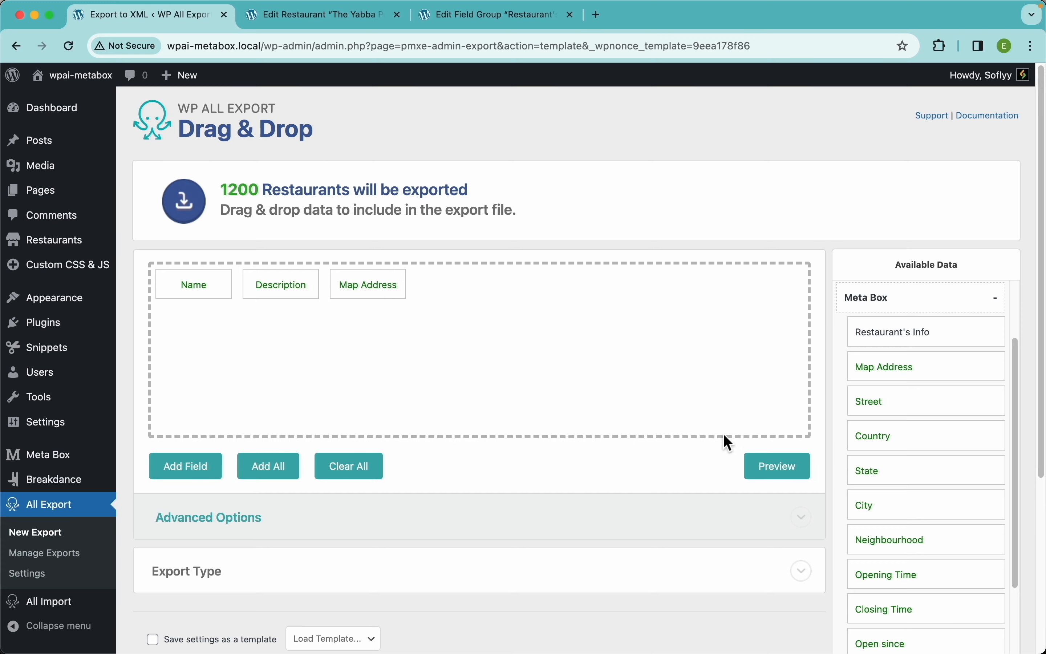
left_click(772, 475)
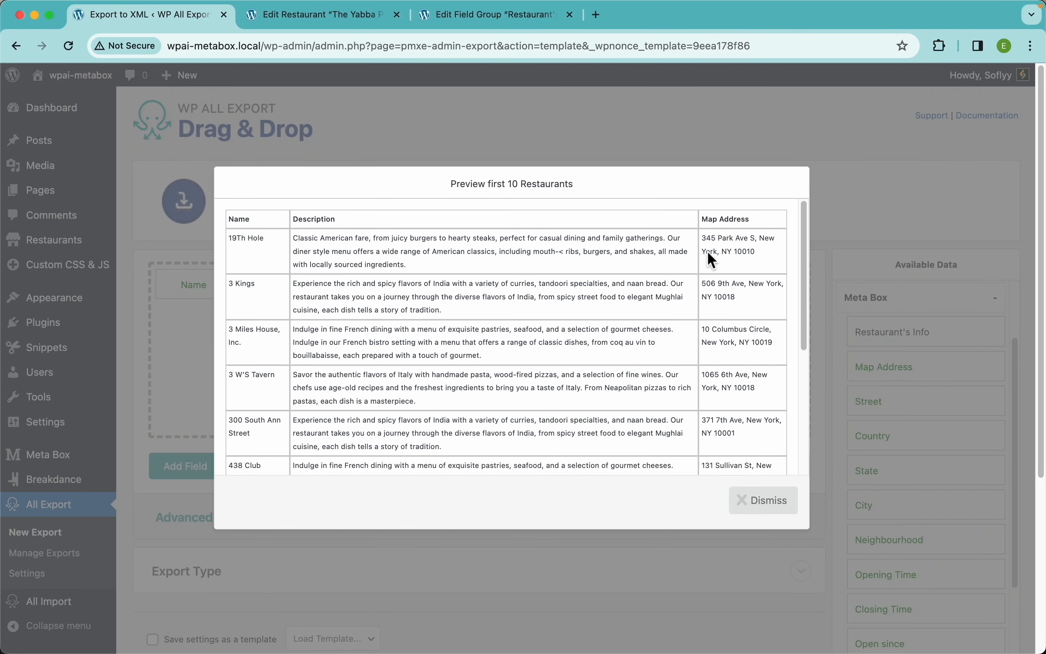
left_click(771, 507)
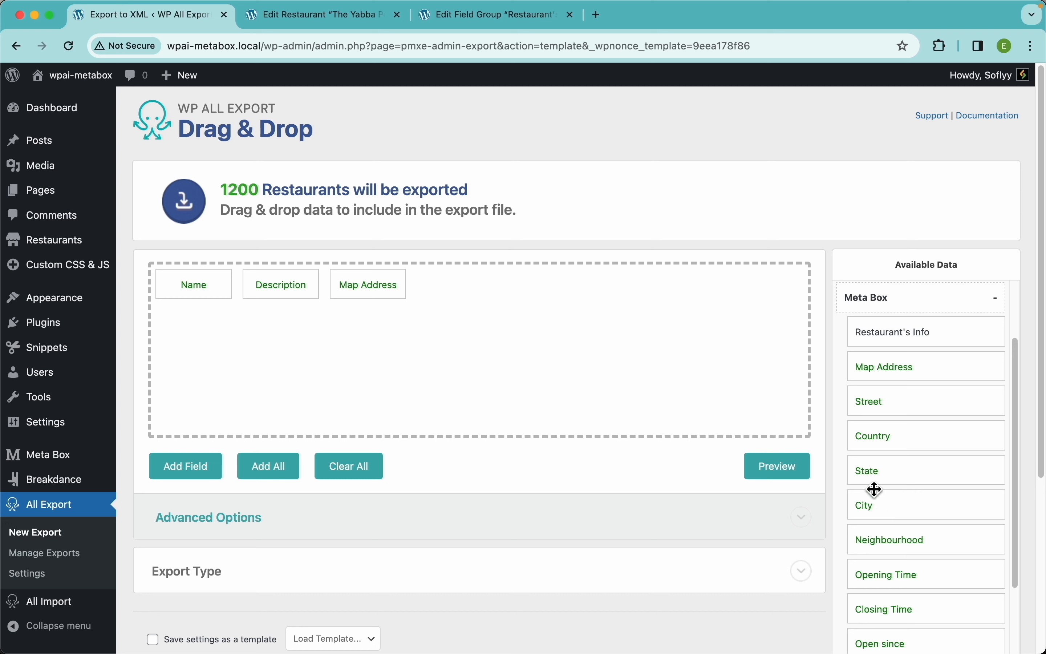
Step: Add Street, Country, State, City and Neighbourhood columns and preview the export
left_click_drag(893, 414, 784, 393)
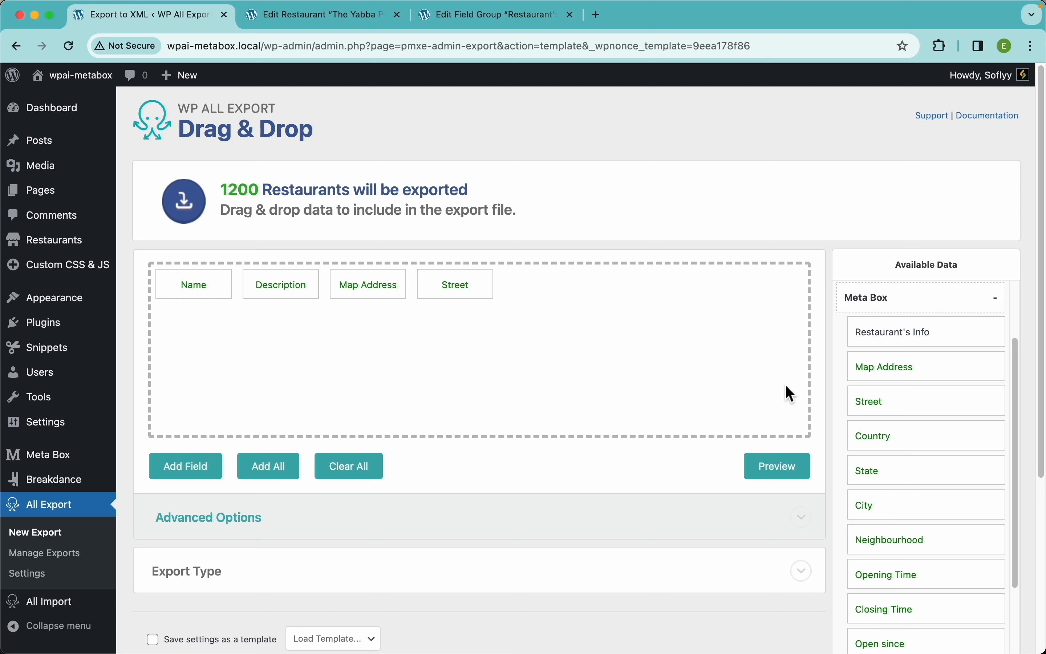
left_click_drag(866, 436, 721, 366)
left_click_drag(887, 462, 727, 363)
left_click_drag(871, 511, 733, 371)
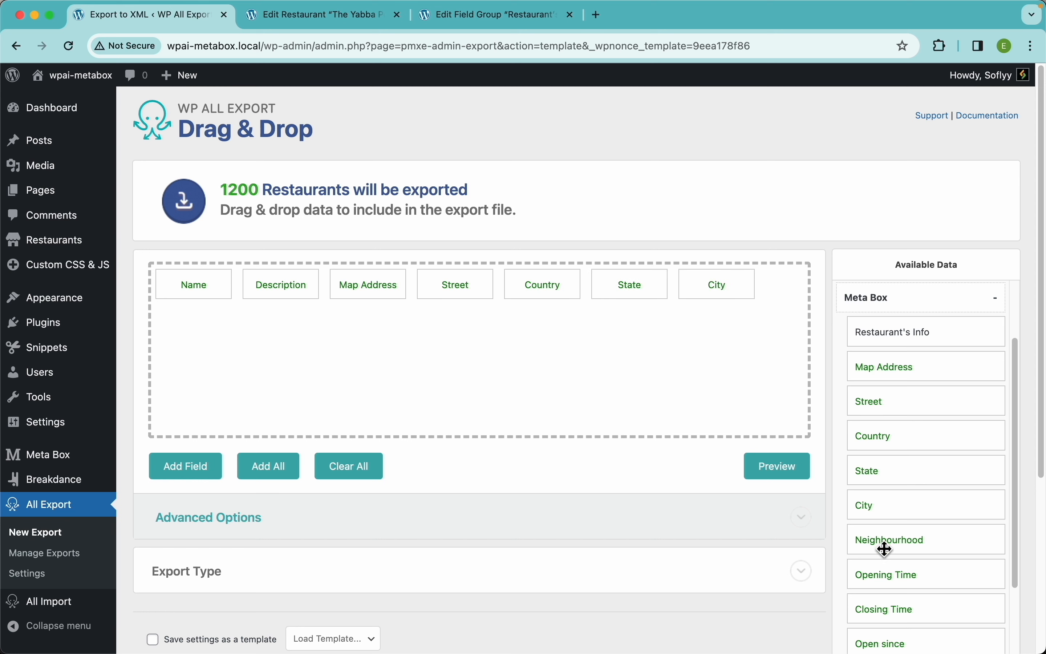
left_click_drag(883, 546, 746, 397)
left_click(798, 476)
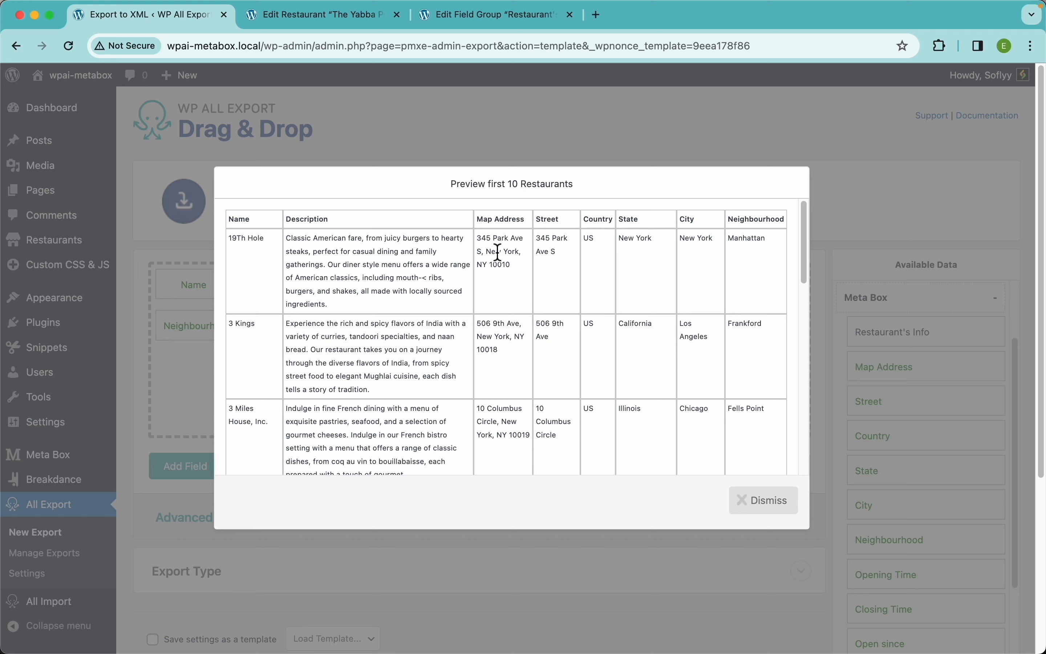
left_click(768, 506)
Step: Remove all the address columns, leaving only Name and Description
left_click_drag(392, 286, 392, 238)
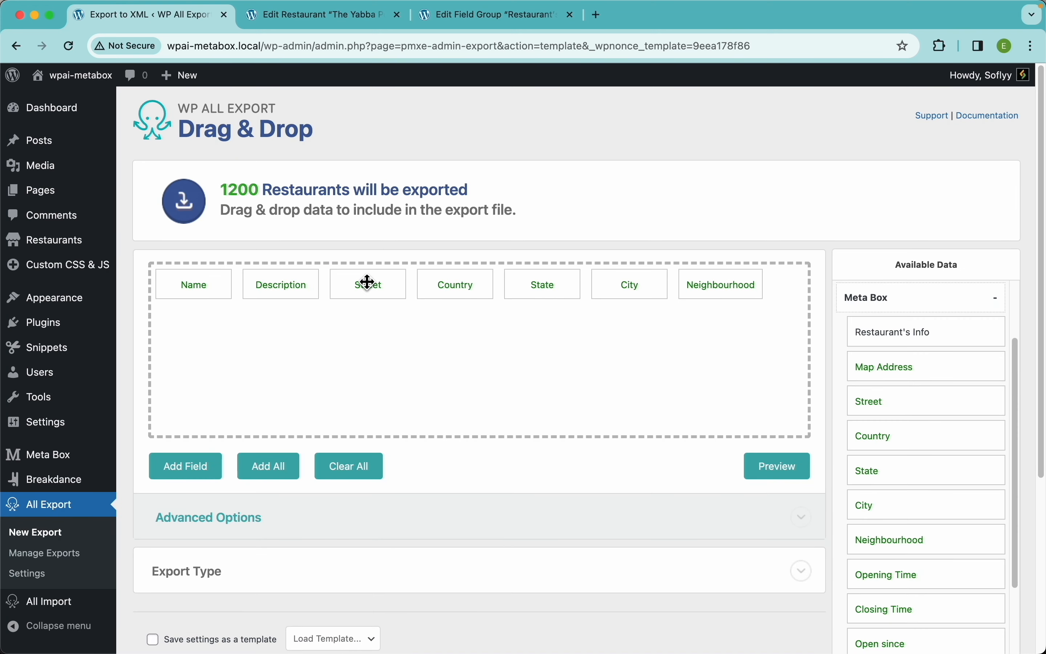
left_click_drag(367, 282, 357, 226)
left_click_drag(366, 290, 373, 227)
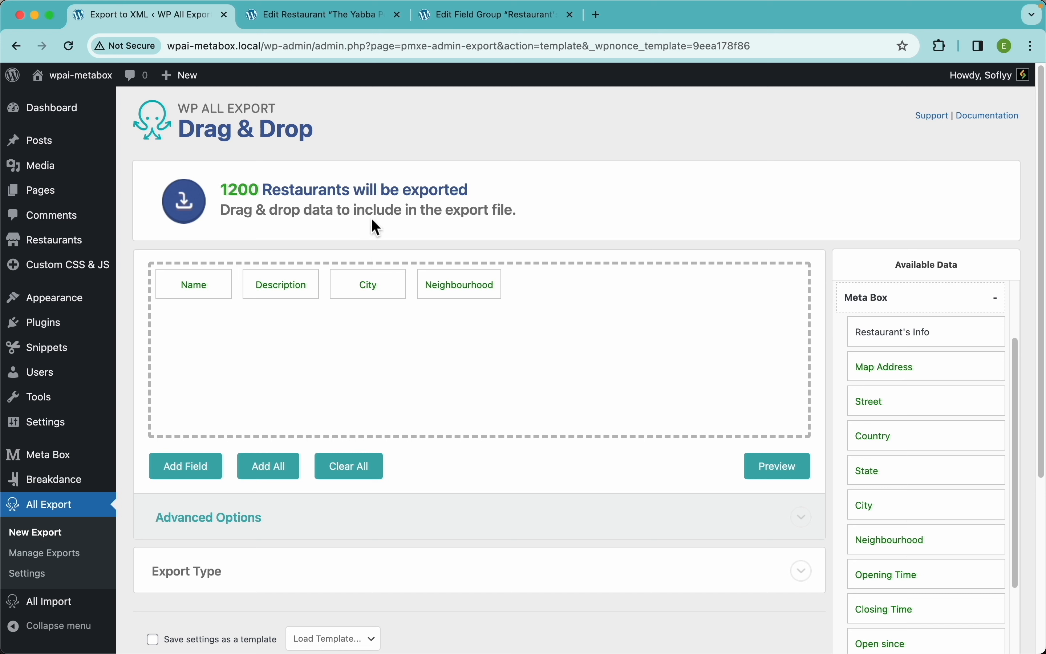
left_click_drag(369, 285, 378, 250)
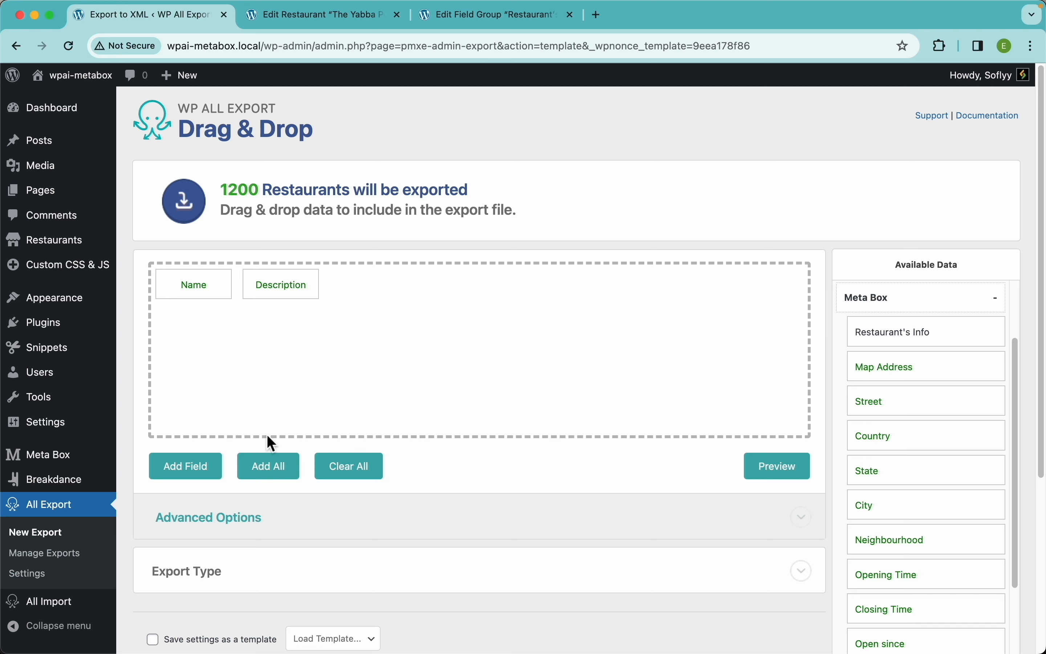
Step: Create a custom export field named Address starting with 'The restaurant is located at'
left_click(189, 476)
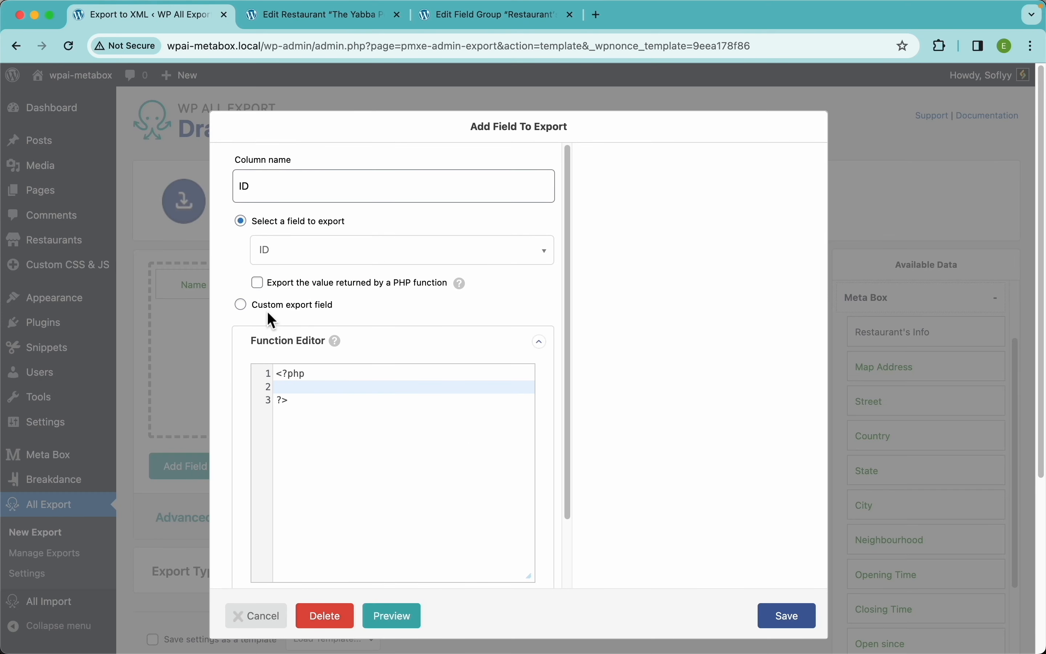
left_click(288, 307)
left_click(301, 192)
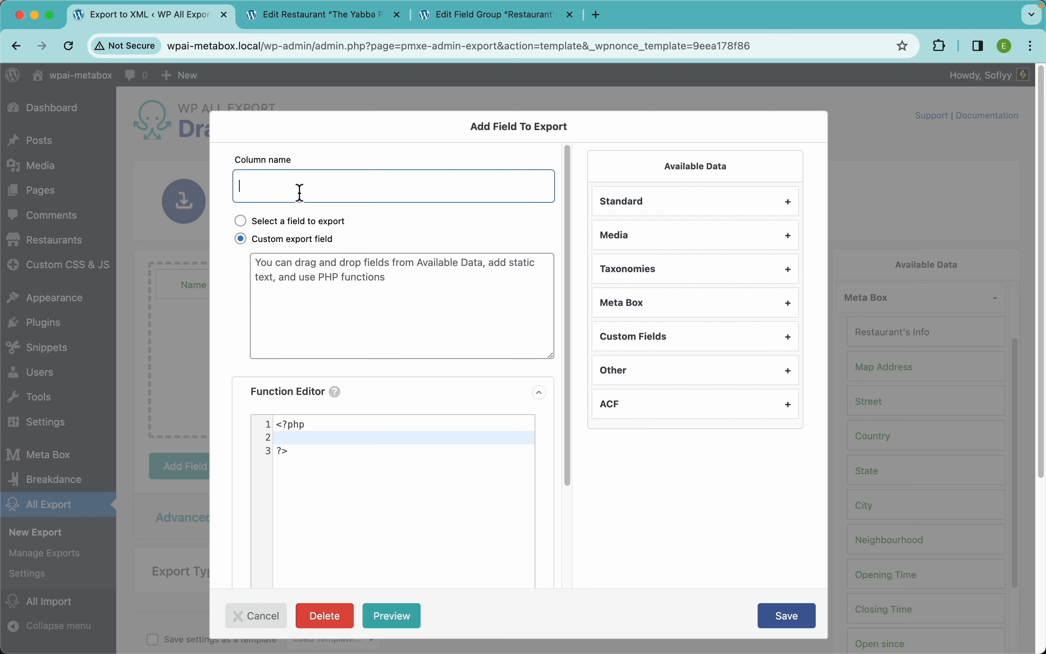
type("Address")
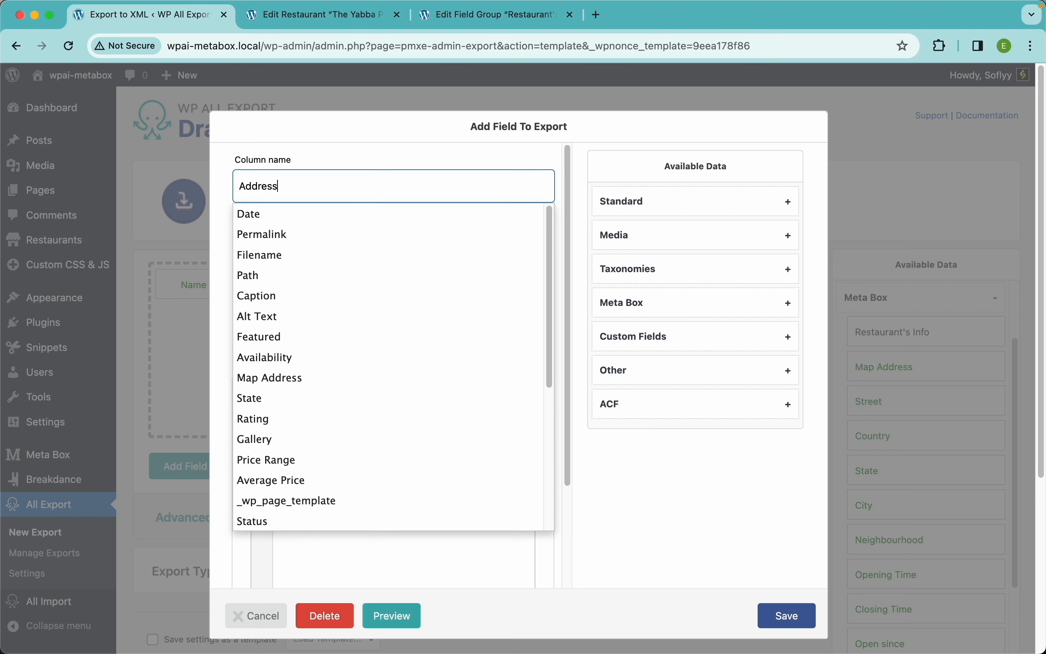
left_click(370, 273)
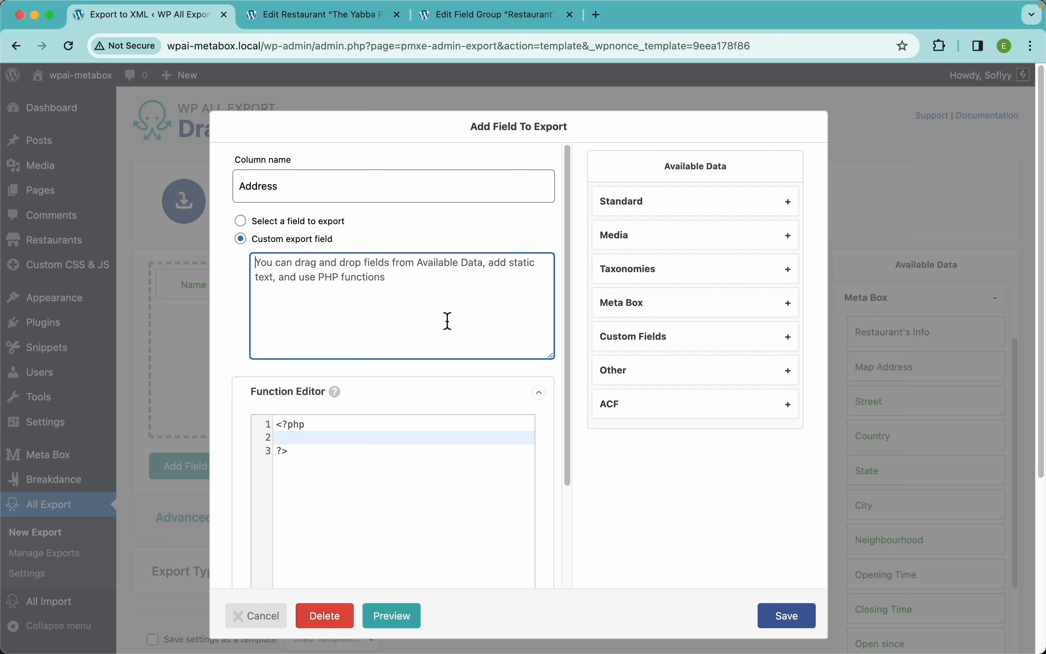
type("The restaurant is located at")
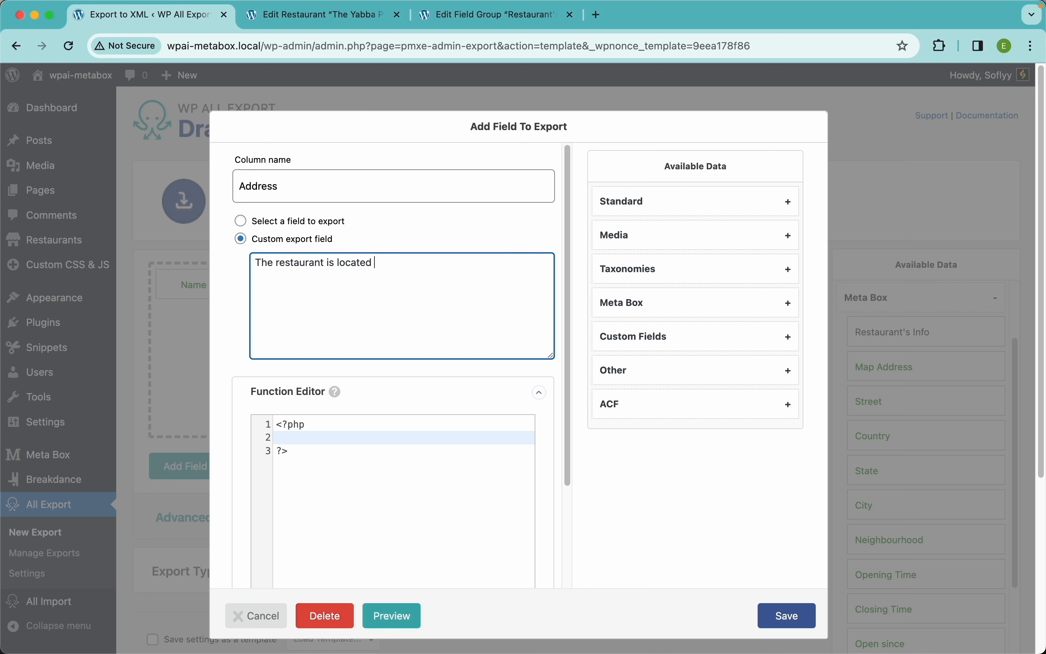
Step: Insert {Street}, {Neighbourhood}, {City}, {State} into the Address text and save the column
left_click(656, 308)
scroll(663, 350, "down", 2)
left_click_drag(635, 292, 537, 290)
type(",")
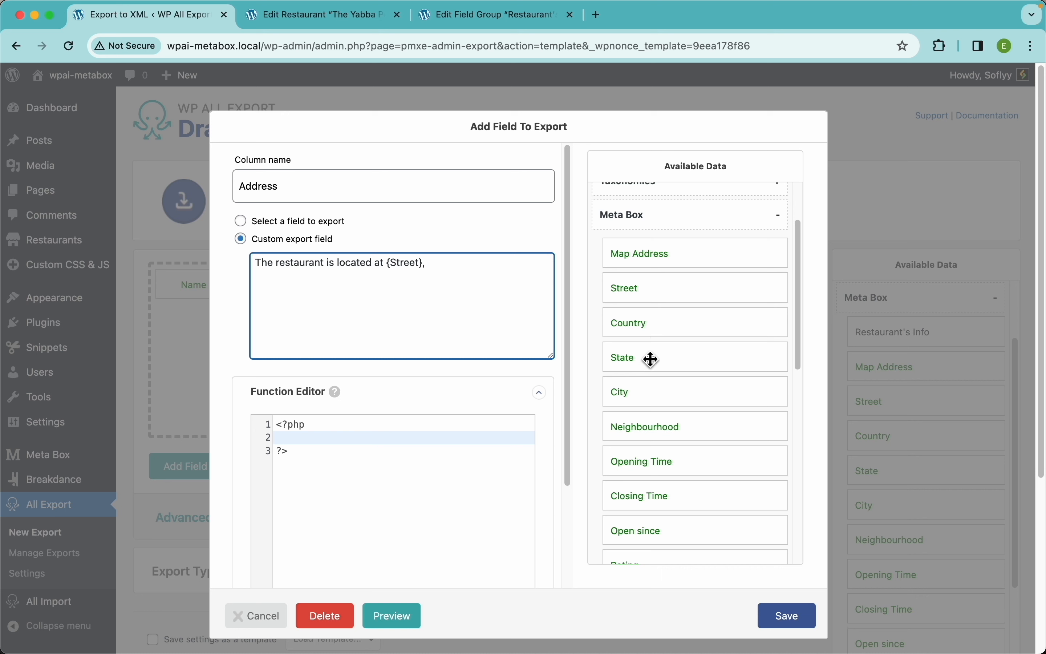
left_click_drag(635, 427, 501, 281)
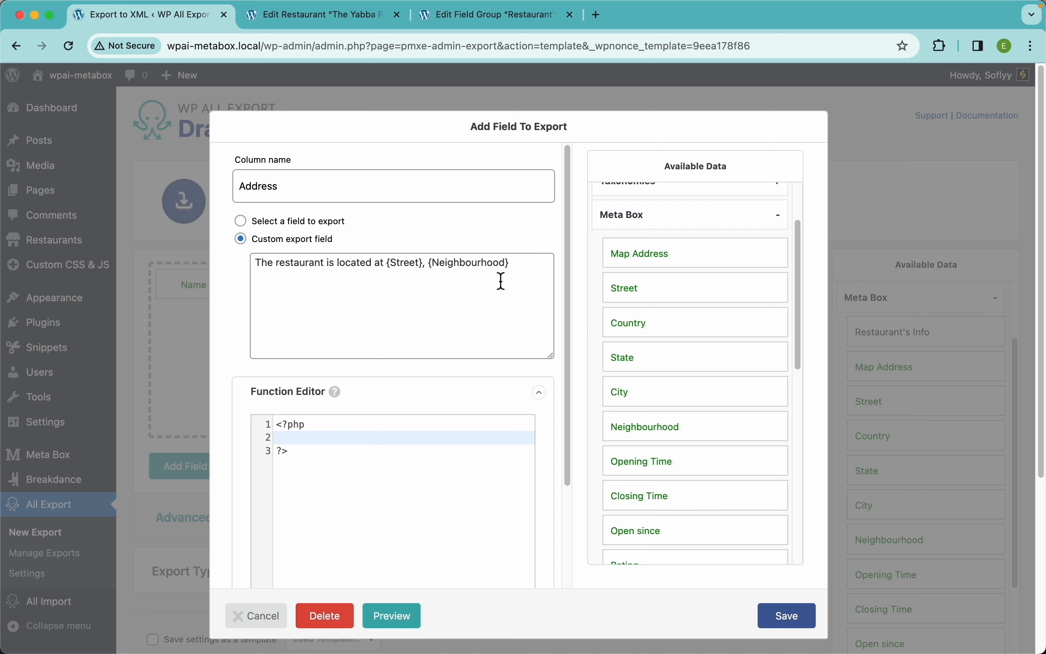
left_click(529, 277)
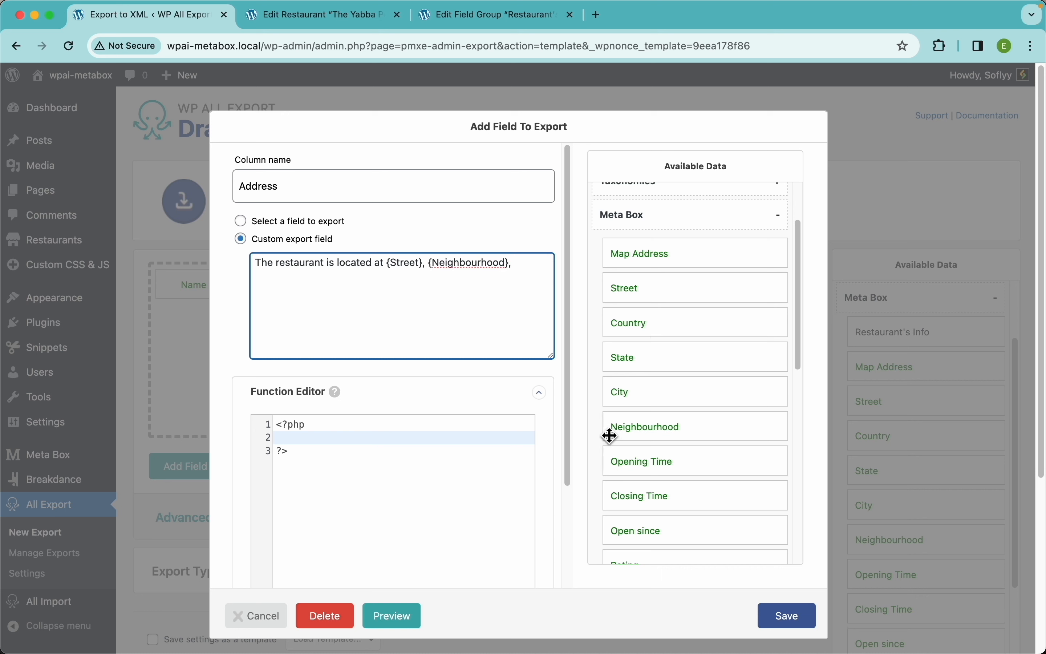
left_click_drag(653, 394, 548, 289)
left_click(546, 268)
type(",")
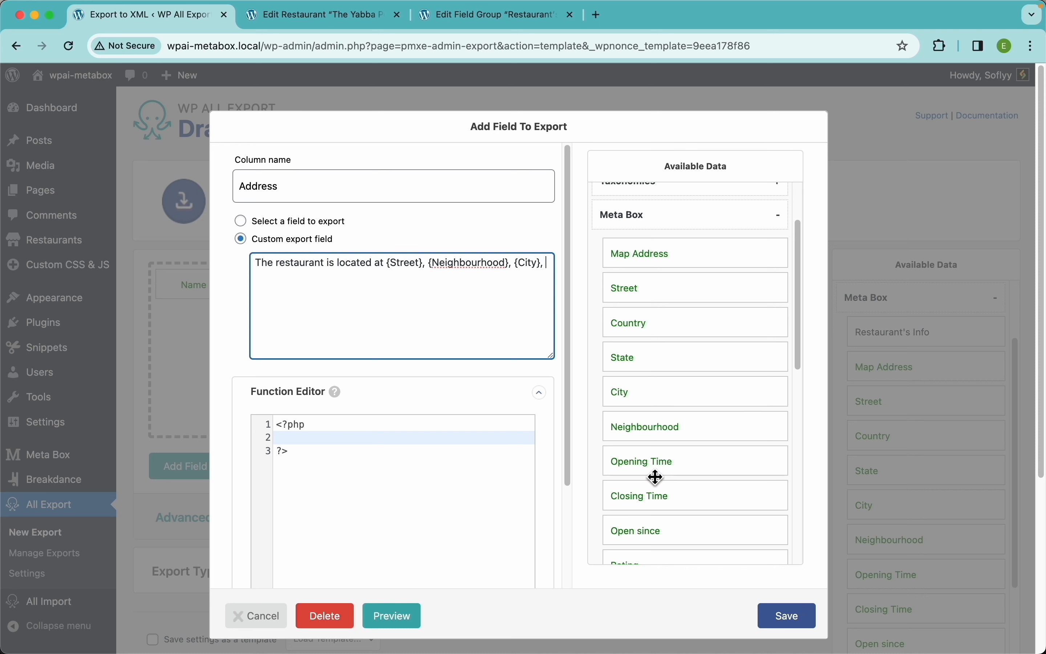
left_click_drag(640, 362, 493, 314)
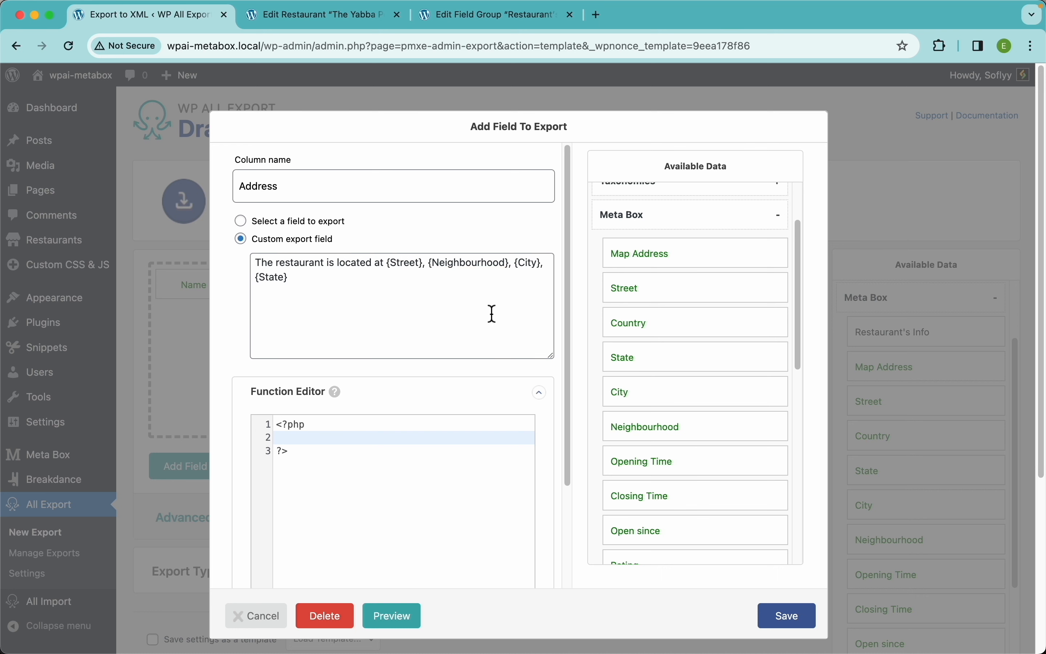
left_click(368, 299)
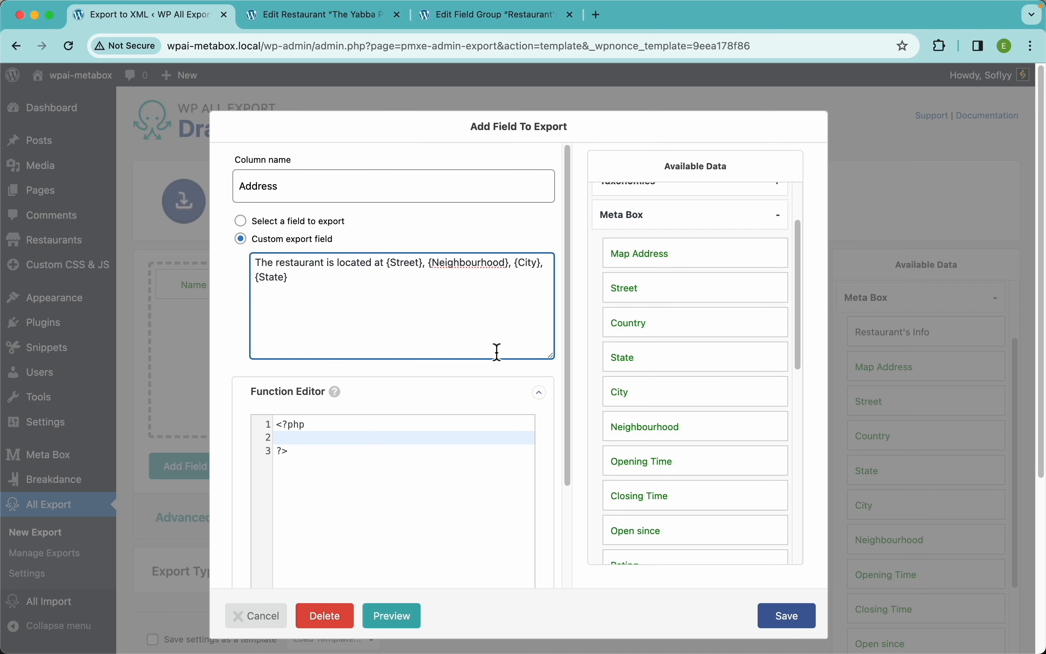
left_click(789, 616)
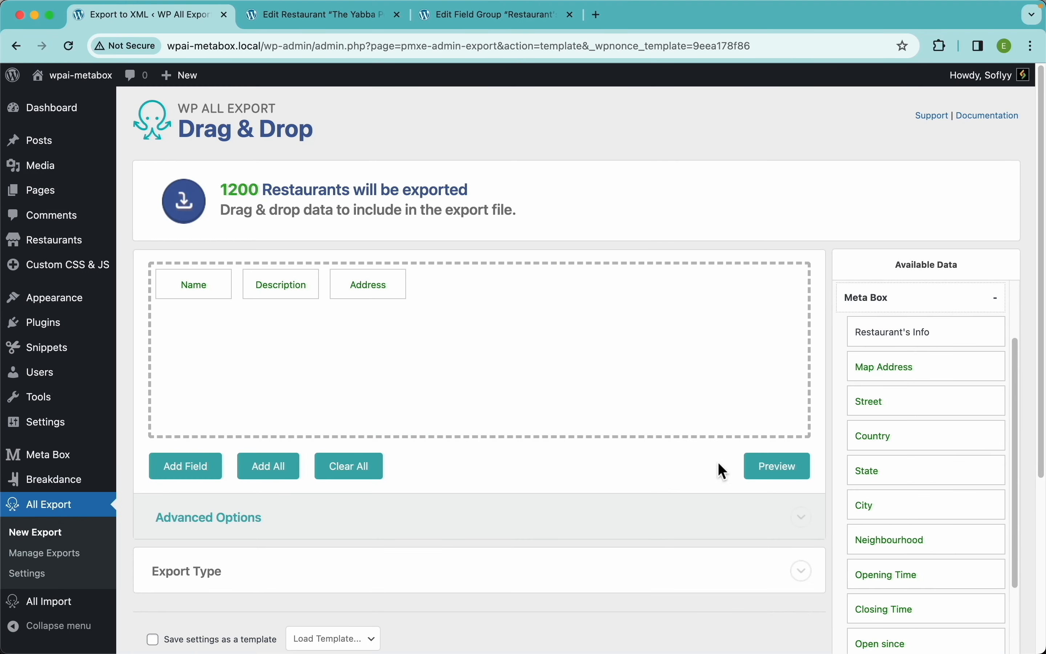
Step: Preview the export, then remove {State} and its trailing comma from the Address column
left_click(783, 468)
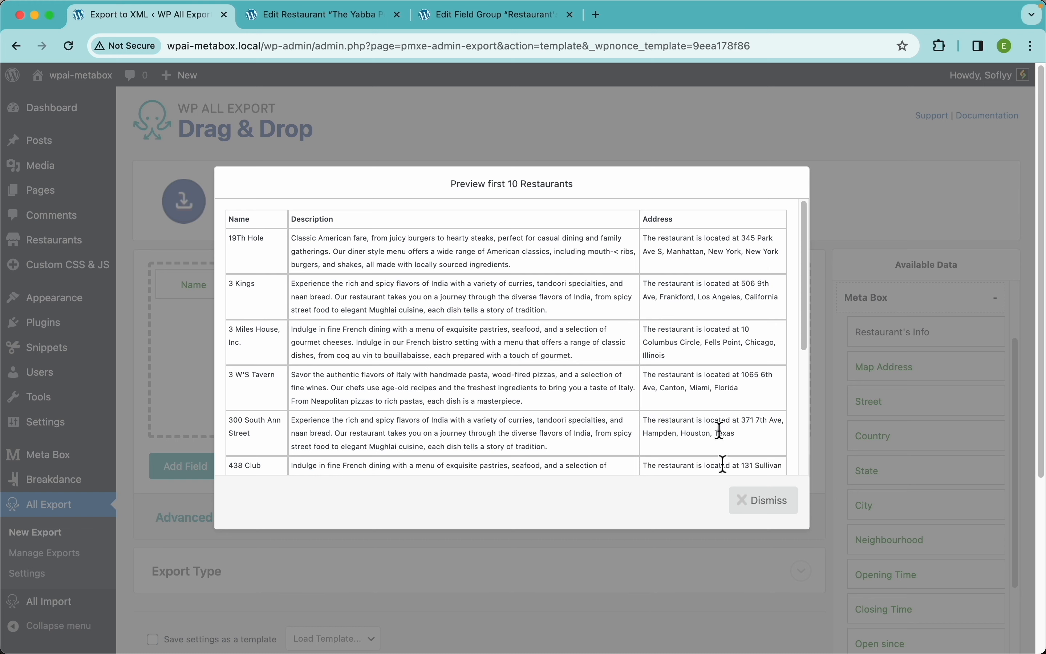
left_click(764, 500)
left_click(378, 288)
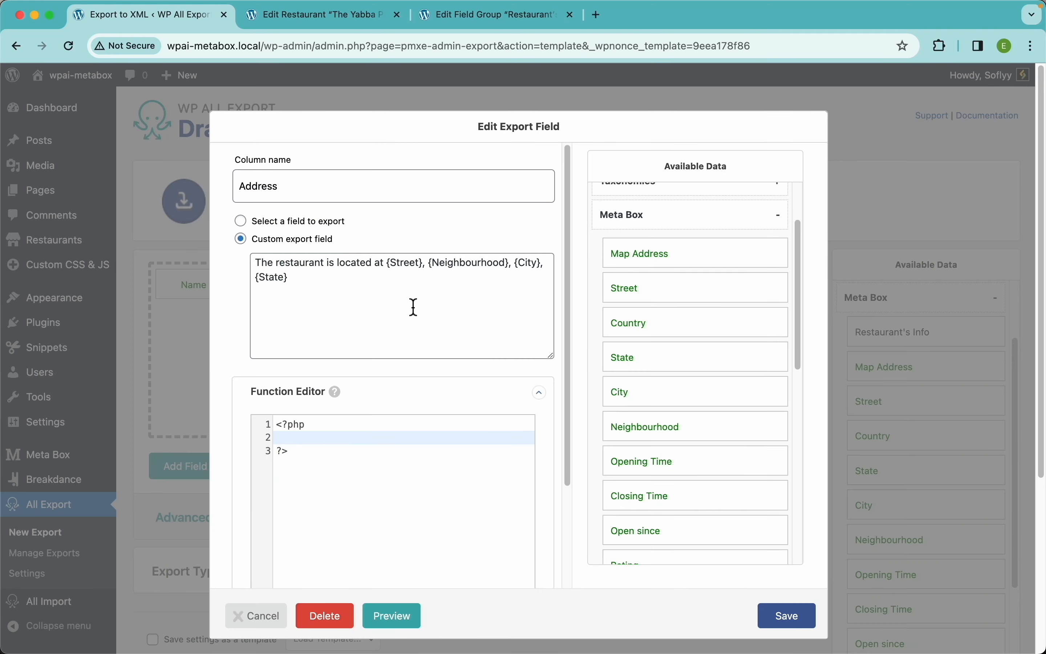
left_click(306, 284)
key("BackSpace")
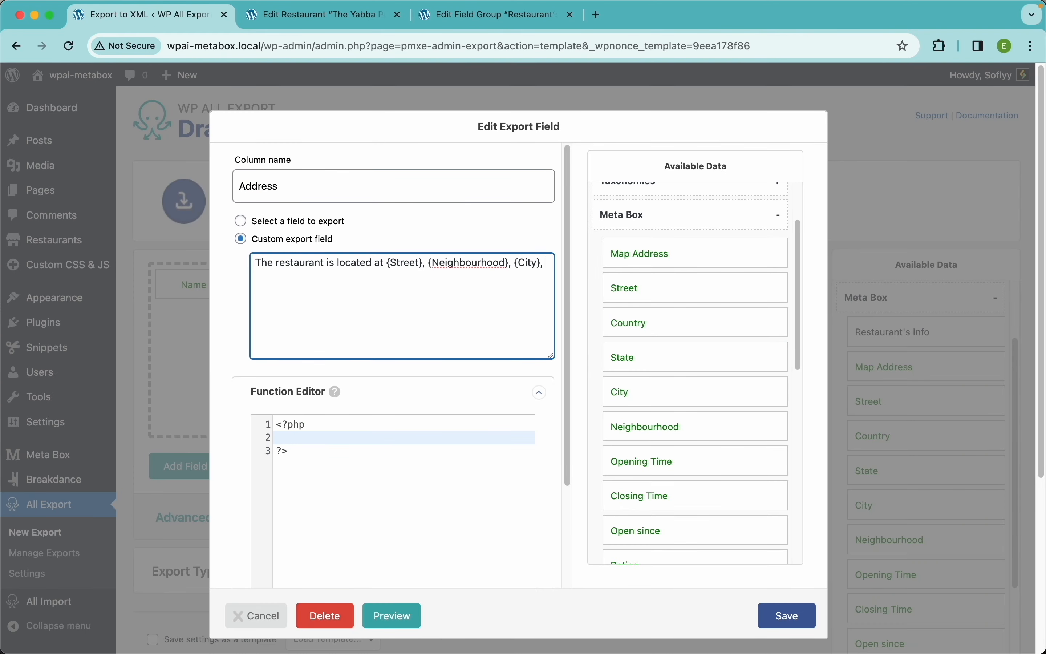
key("BackSpace")
key("BackSpace")
left_click(785, 619)
Step: Preview the updated export and add Opening Time as a fourth column
left_click(786, 473)
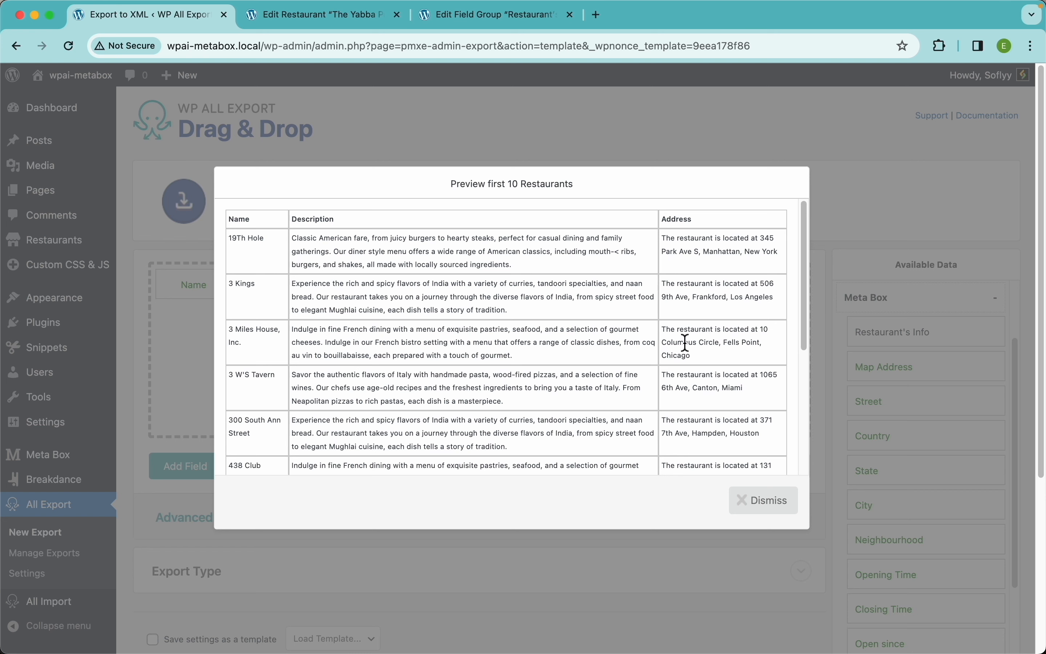
scroll(512, 338, "down", 5)
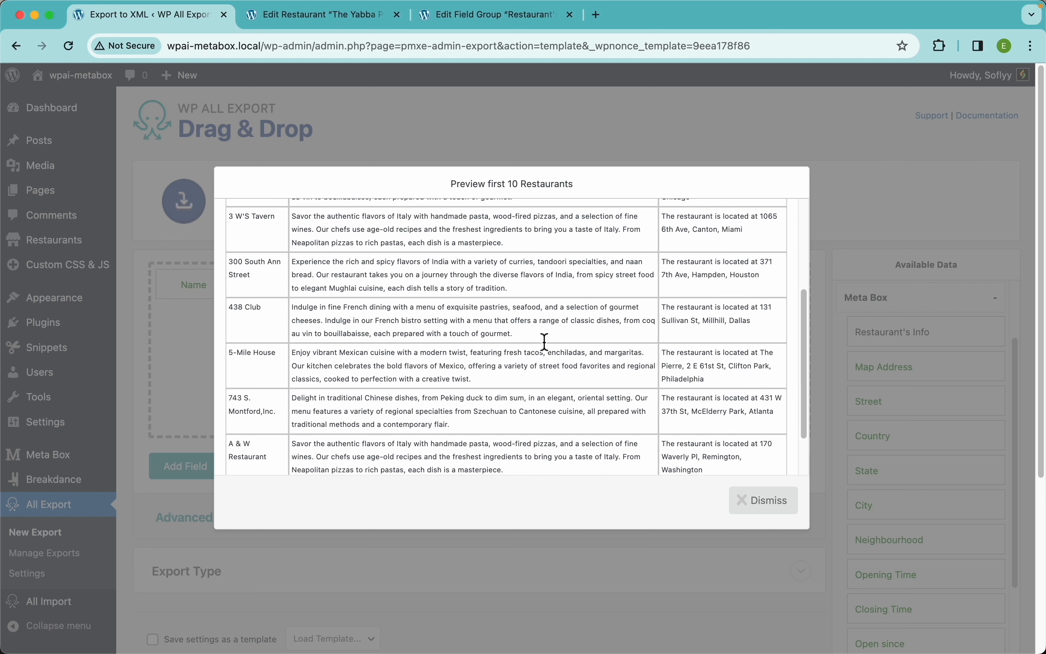
scroll(512, 338, "up", 5)
left_click(772, 508)
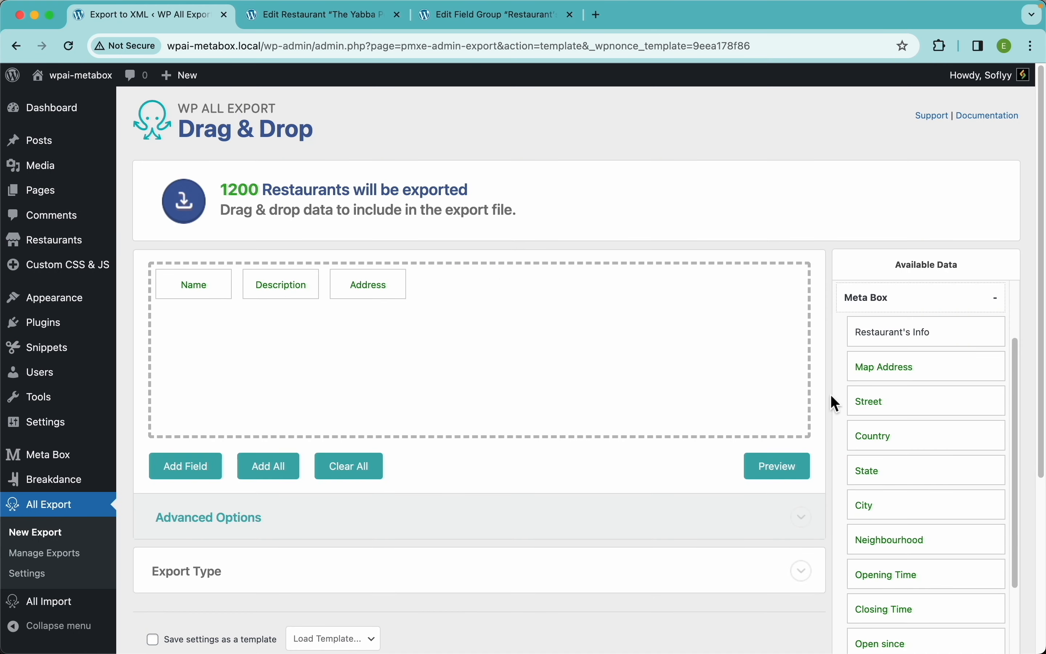
scroll(908, 471, "down", 3)
scroll(907, 472, "down", 1)
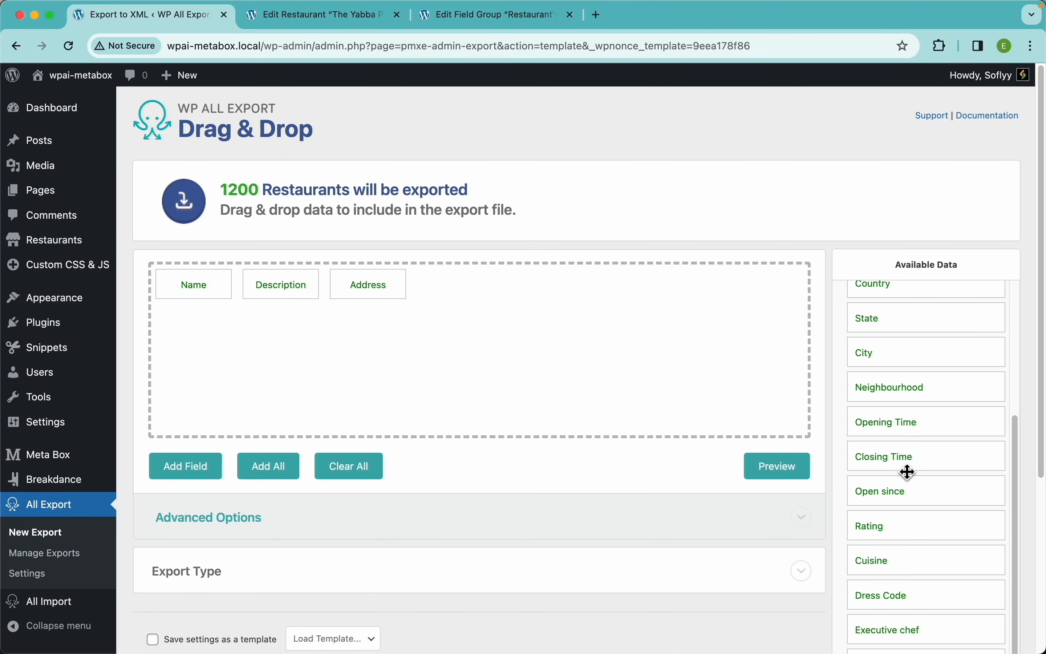
left_click_drag(894, 427, 763, 381)
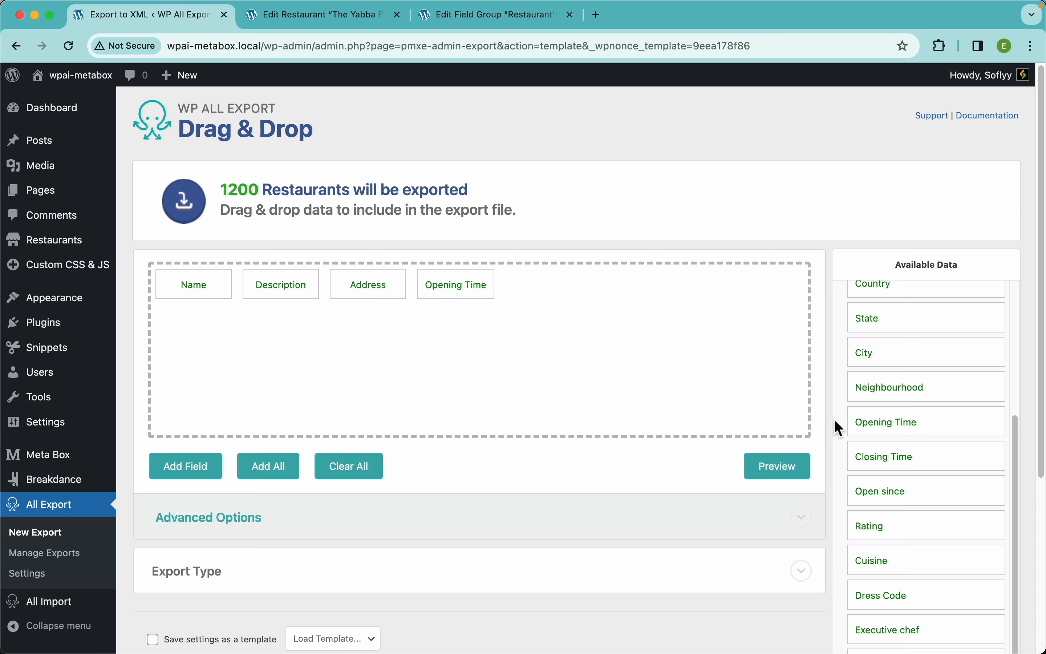
Step: Add Closing Time after Opening Time and preview its values like 23:00:00
left_click_drag(883, 458, 744, 379)
left_click(776, 474)
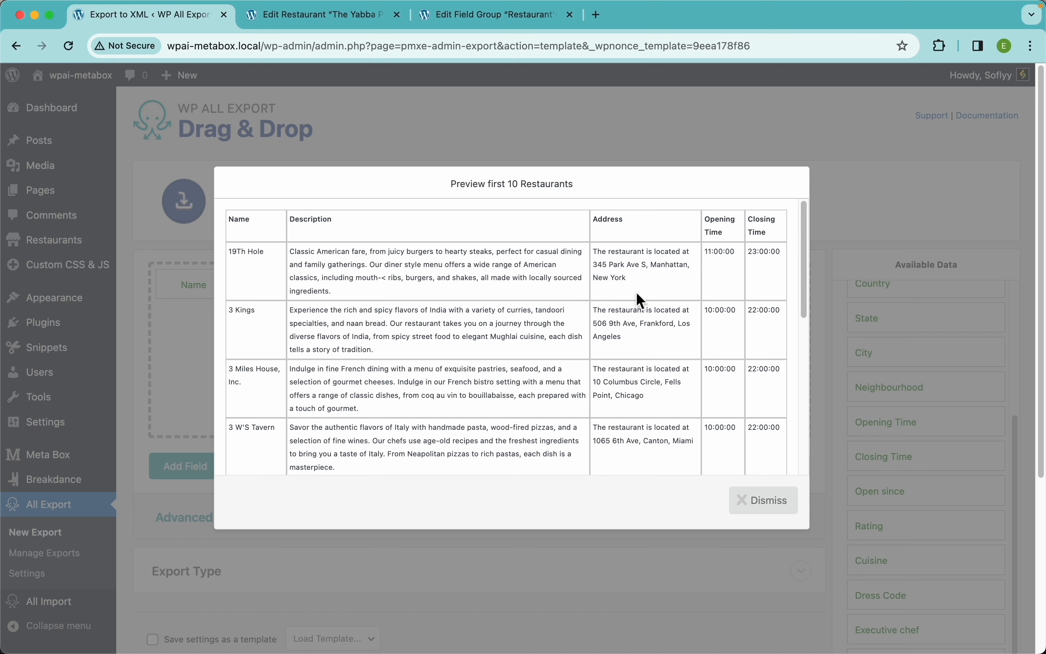
left_click(763, 500)
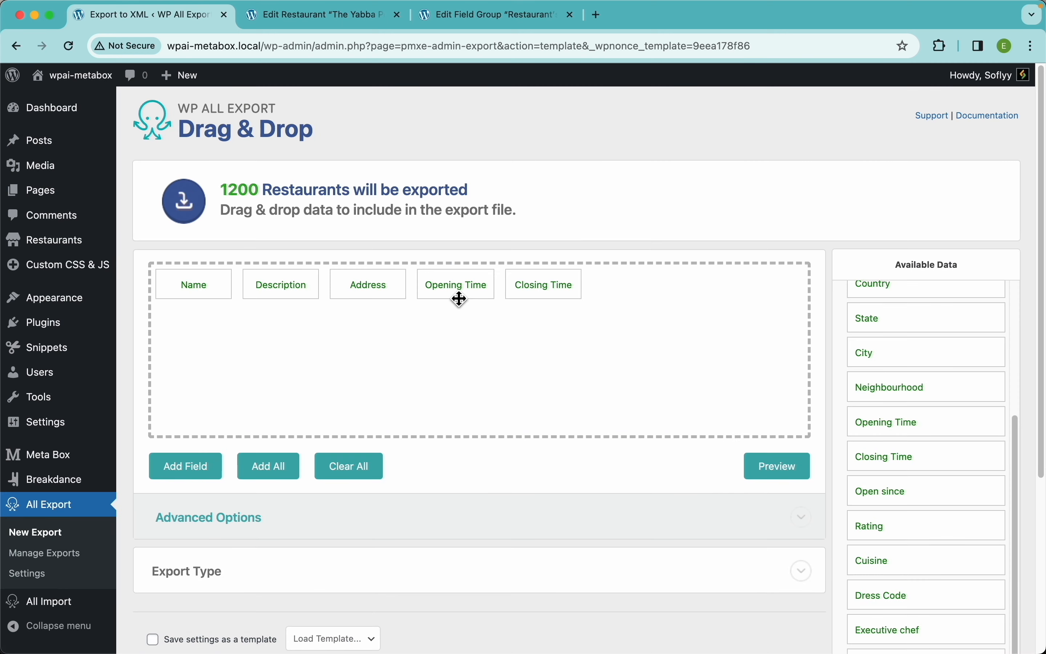
Step: Paste the convert_time_format function into Opening Time's Function Editor and save the functions
left_click(448, 281)
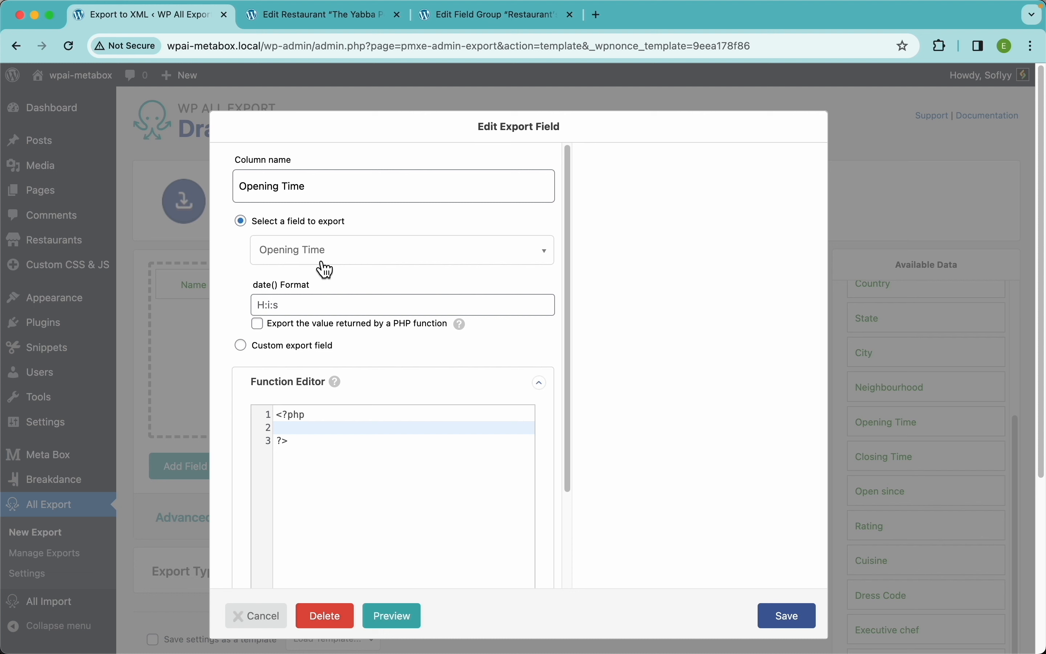
left_click(304, 309)
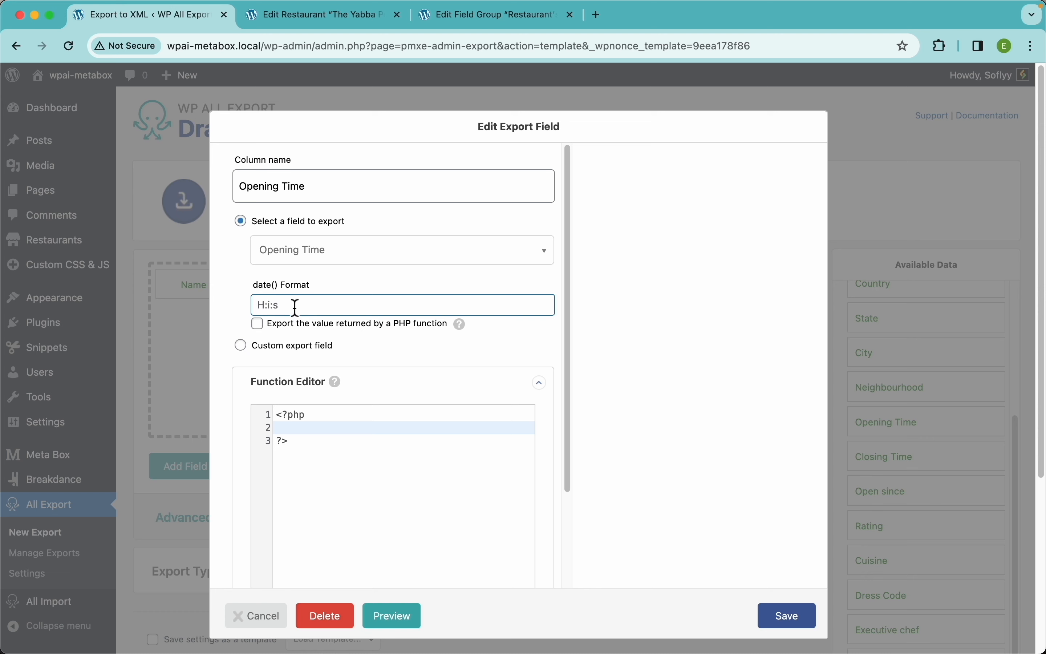
type("g A")
left_click_drag(290, 308, 265, 308)
key("BackSpace")
left_click(316, 428)
key("Return")
key("Return")
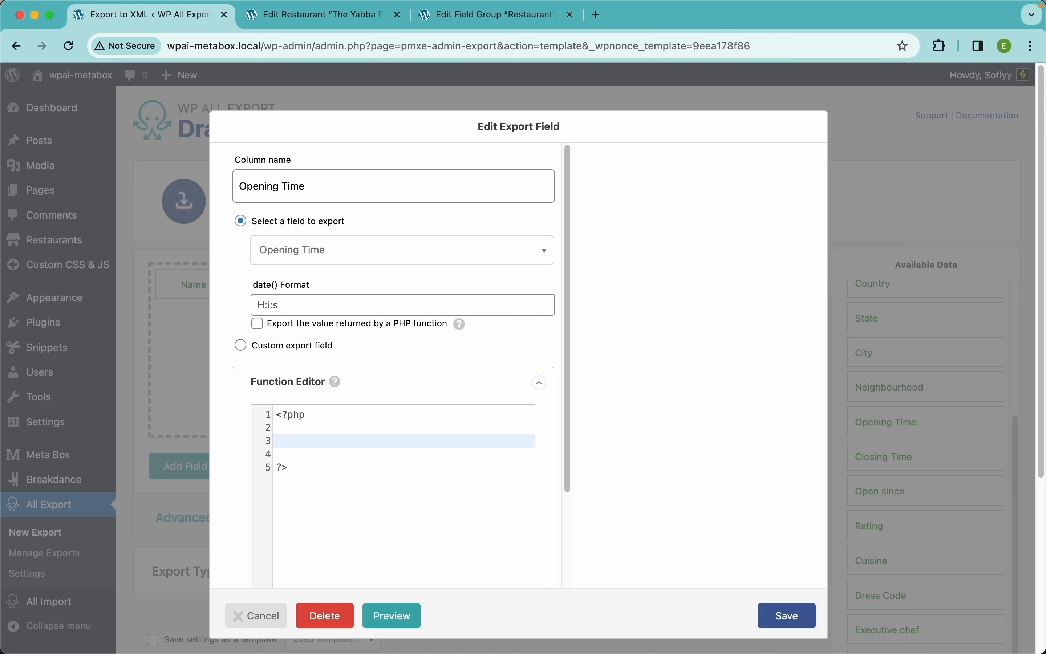
type("function convert_time_format($timeString) {     try {         $time = new DateTime($timeString);         return $time->format('g A');     } catch (Exception $e) {         // Handle the error if the time format is invalid         return 'Invalid time format';     } }")
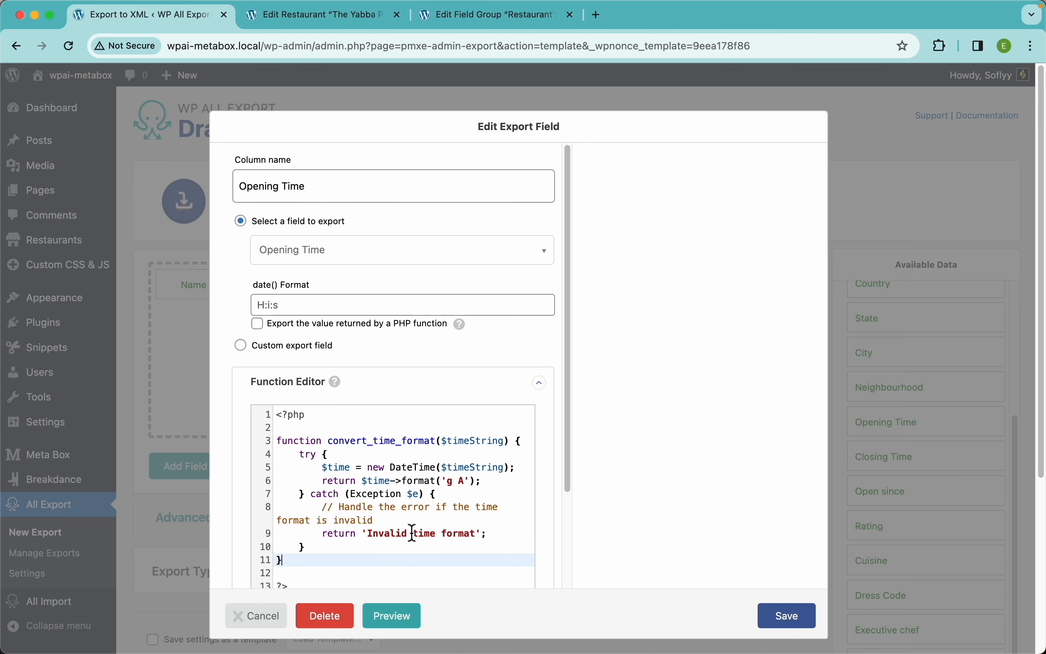
scroll(409, 342, "down", 3)
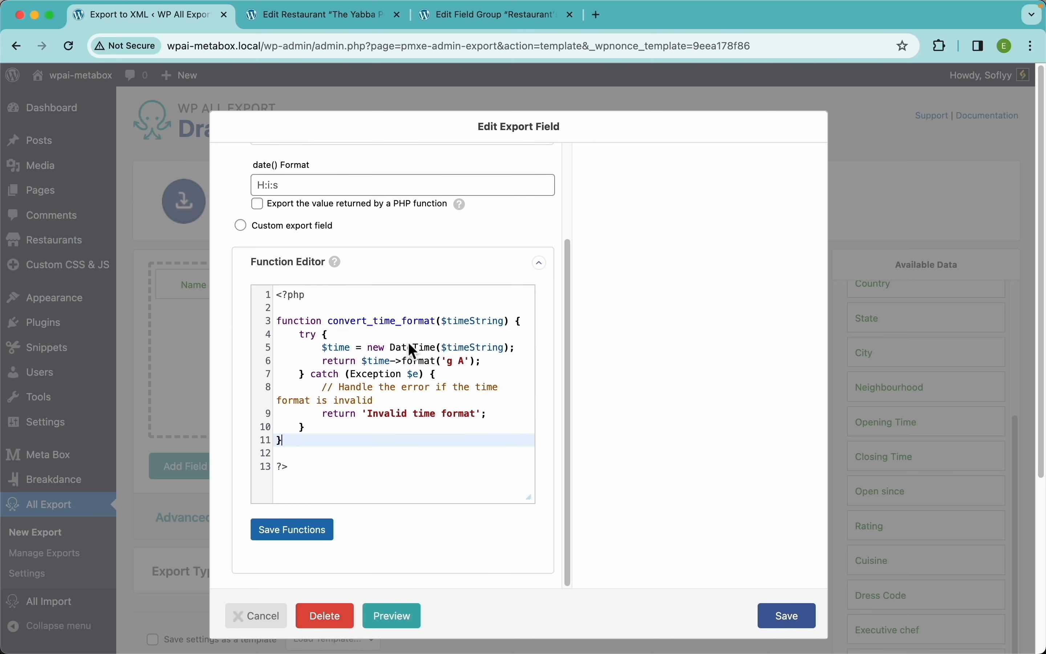
left_click(323, 536)
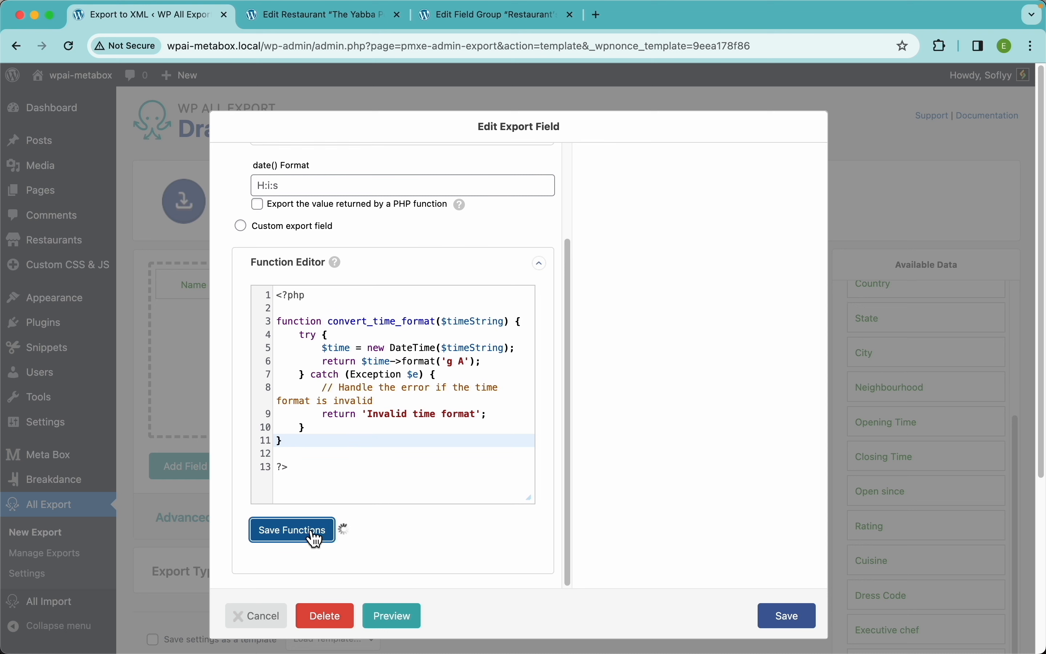
Step: Set Opening Time to export through the convert_time_format PHP function and save
double_click(369, 323)
key("super+c")
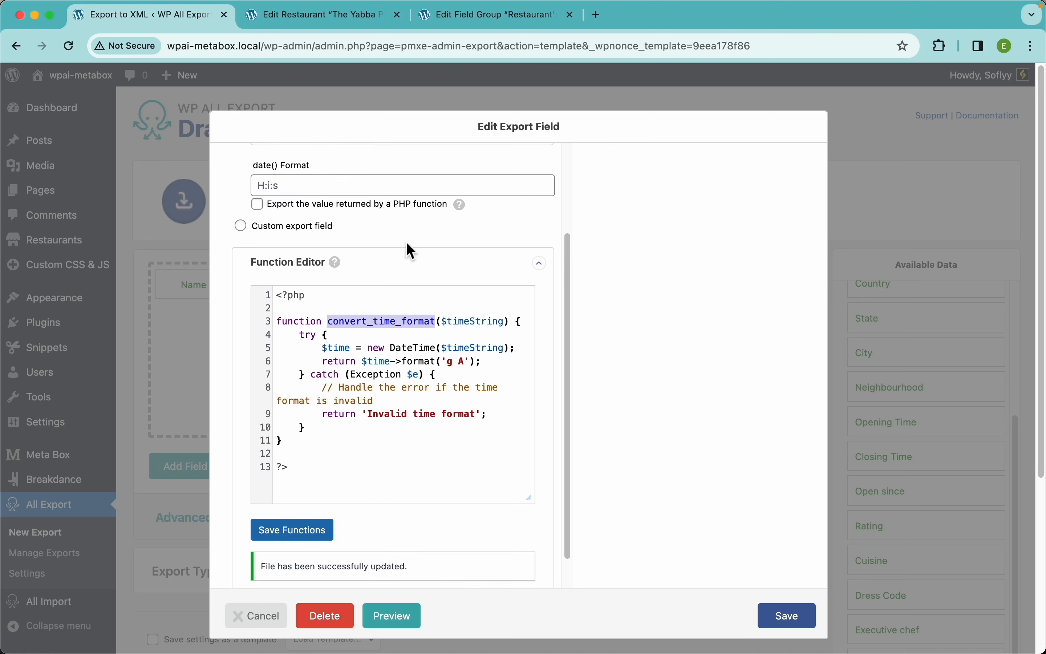
scroll(406, 250, "up", 3)
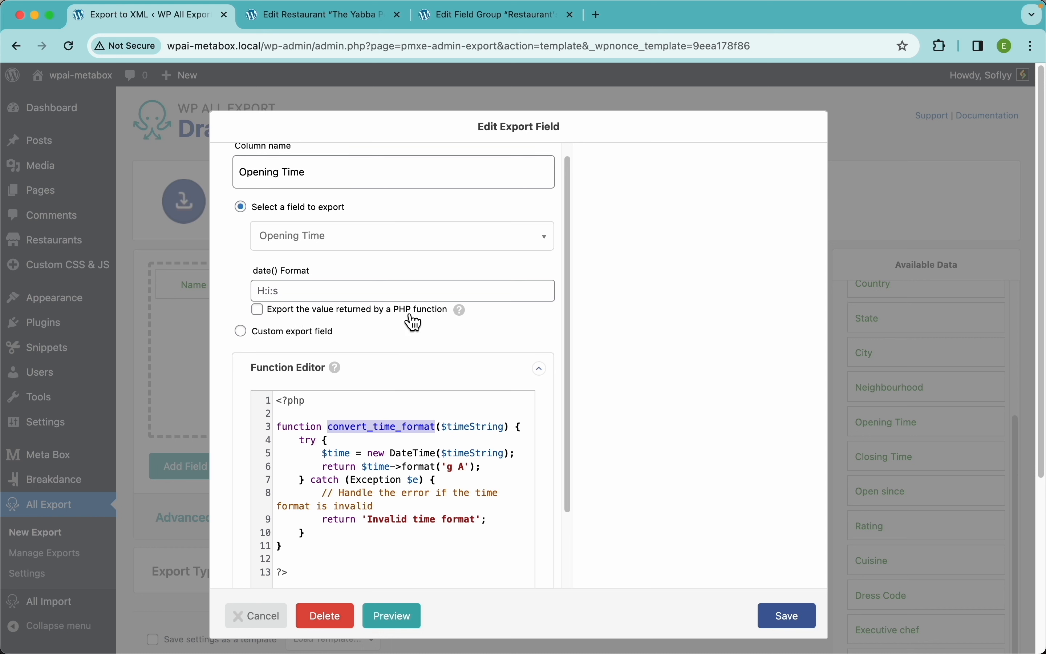
mouse_move(463, 316)
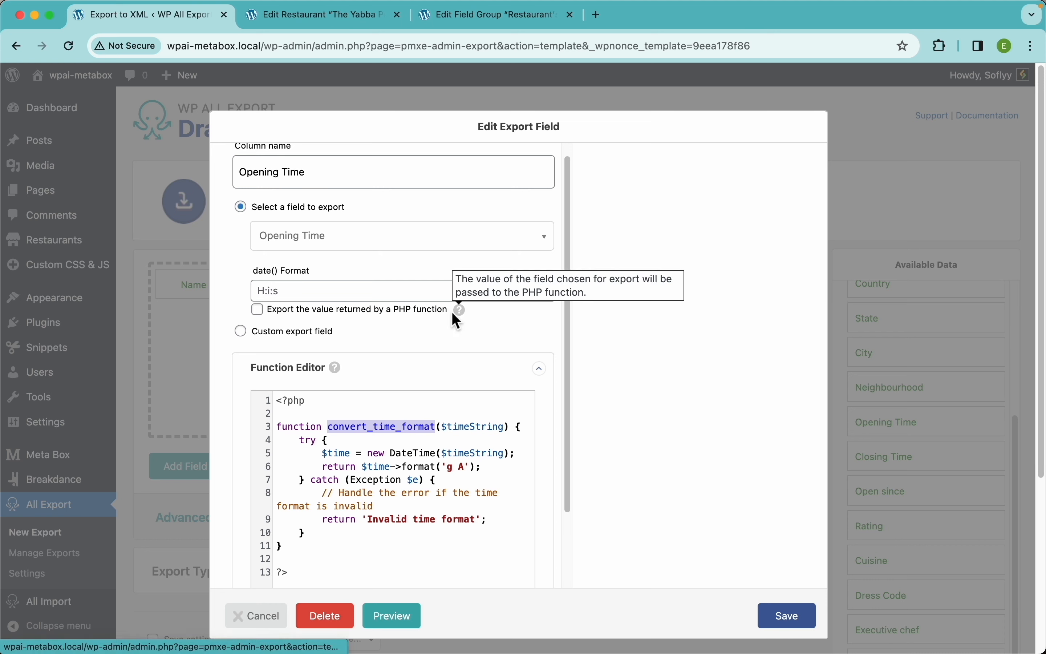
left_click(429, 322)
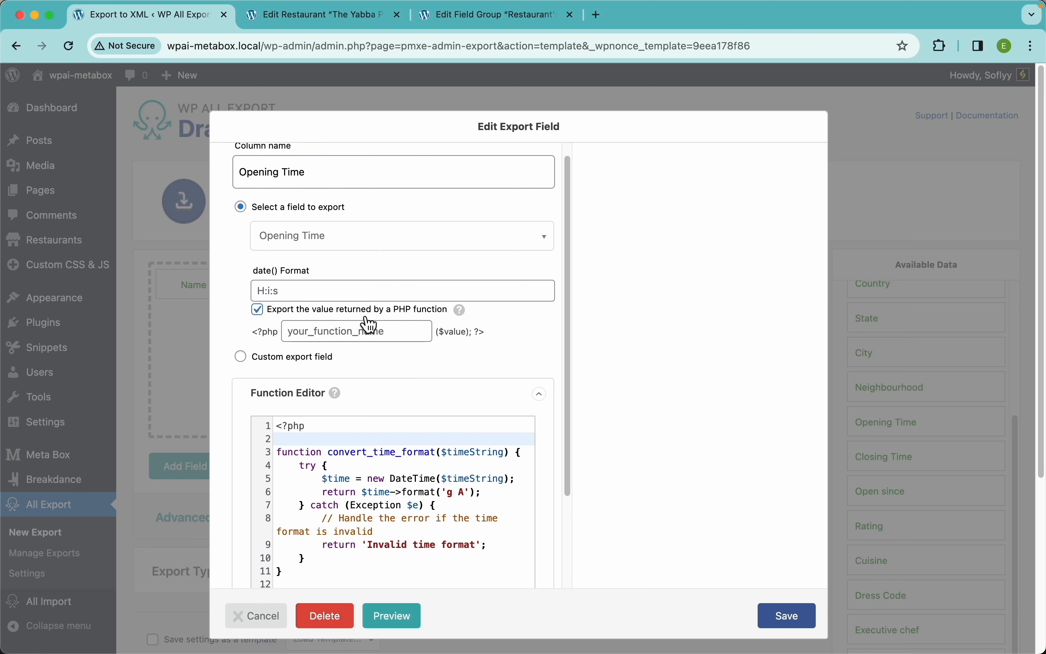
left_click(341, 337)
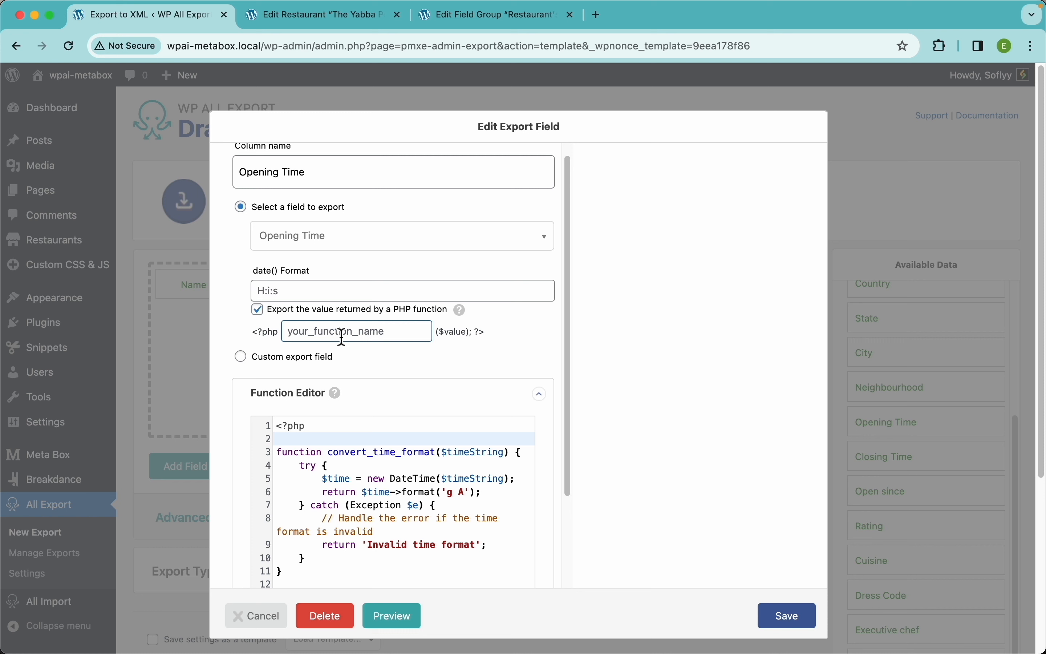
key("super+v")
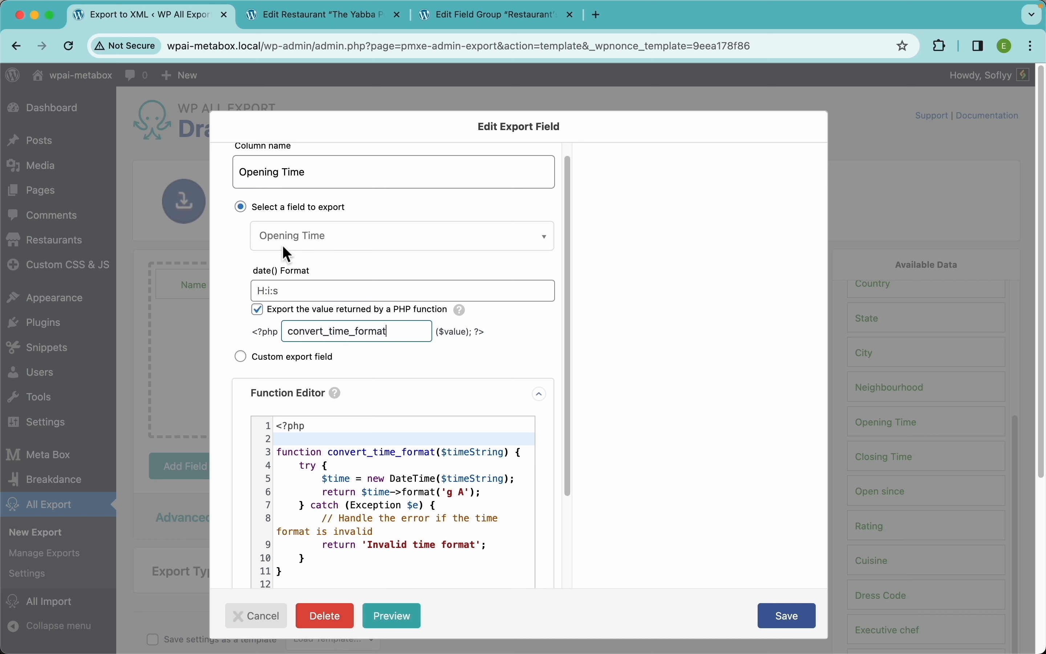
scroll(452, 358, "down", 3)
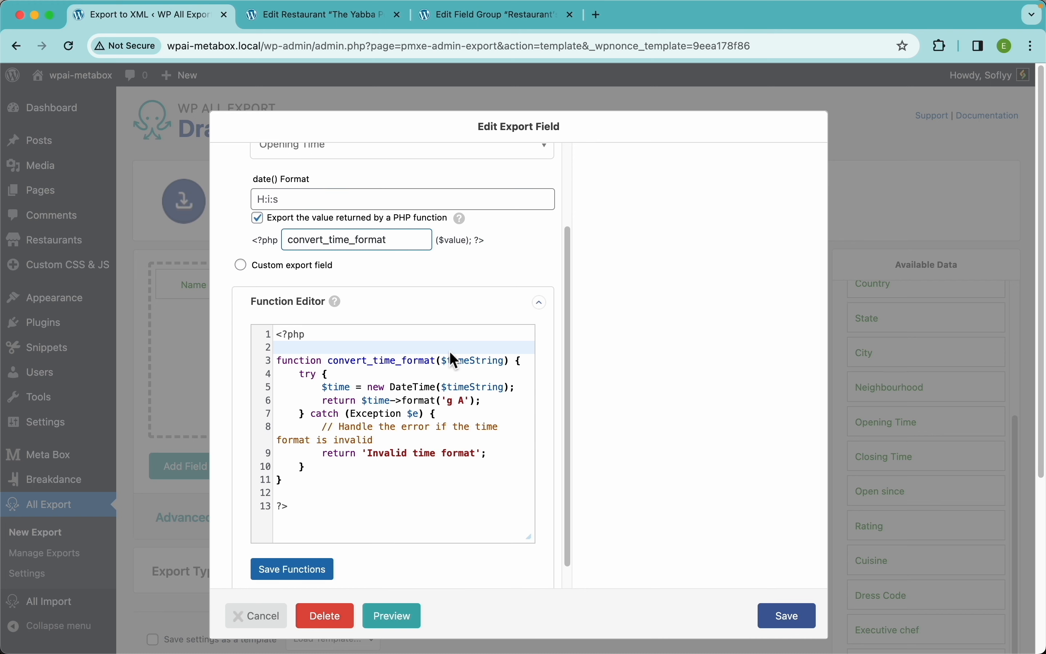
left_click(787, 616)
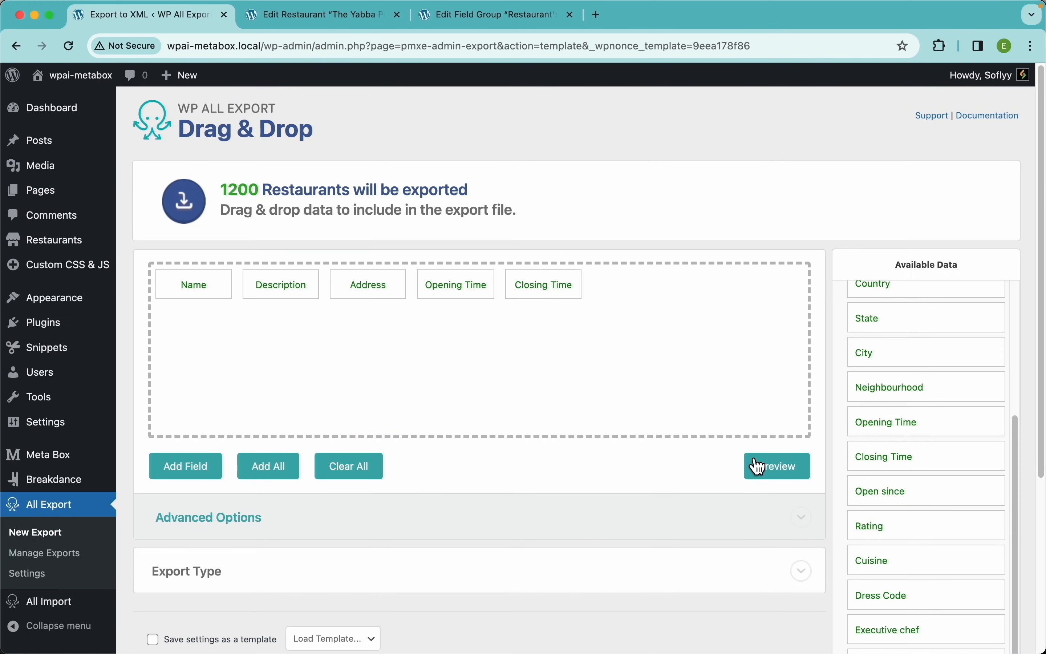
Step: Preview the first 10 restaurants, noting Closing Time is still unconverted
left_click(776, 475)
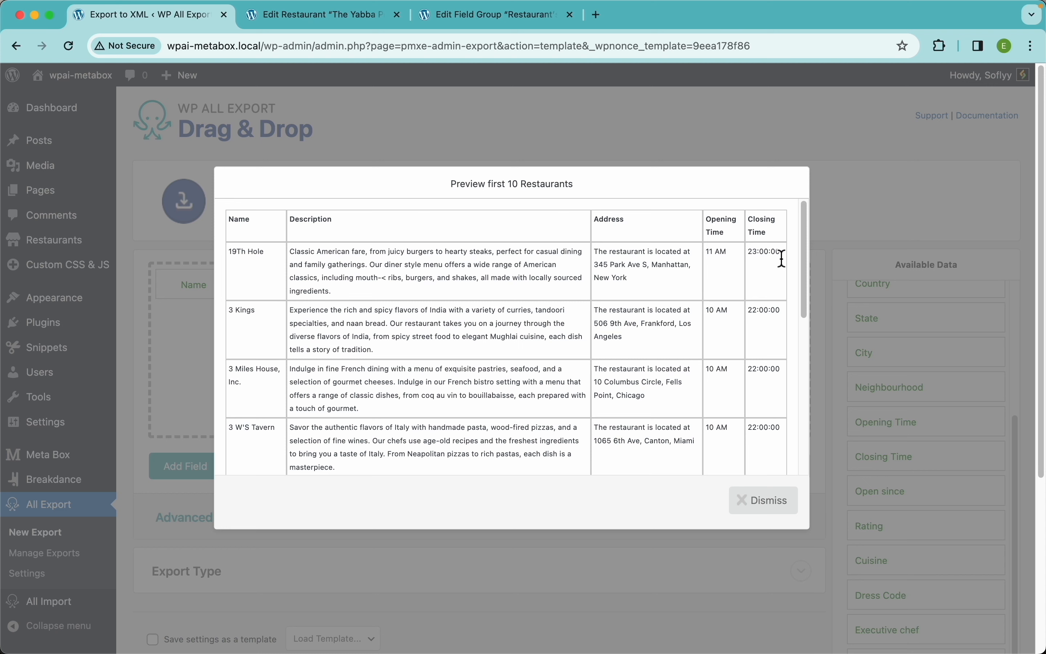
left_click_drag(783, 258, 750, 257)
left_click(762, 500)
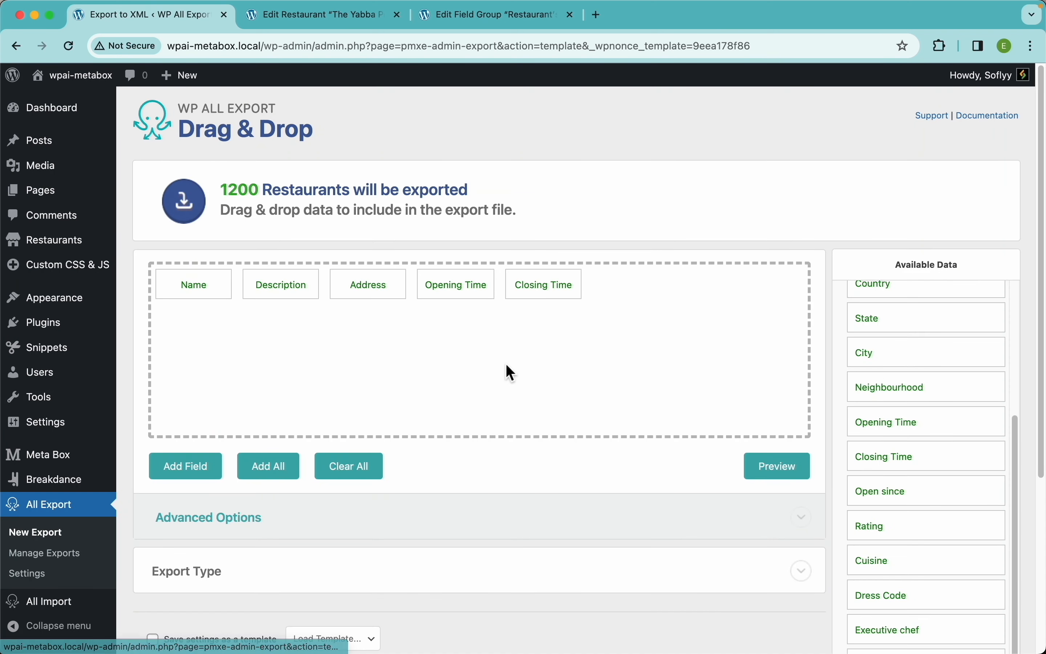
Step: Make Closing Time export through the convert_time_format PHP function
left_click(537, 291)
left_click(345, 227)
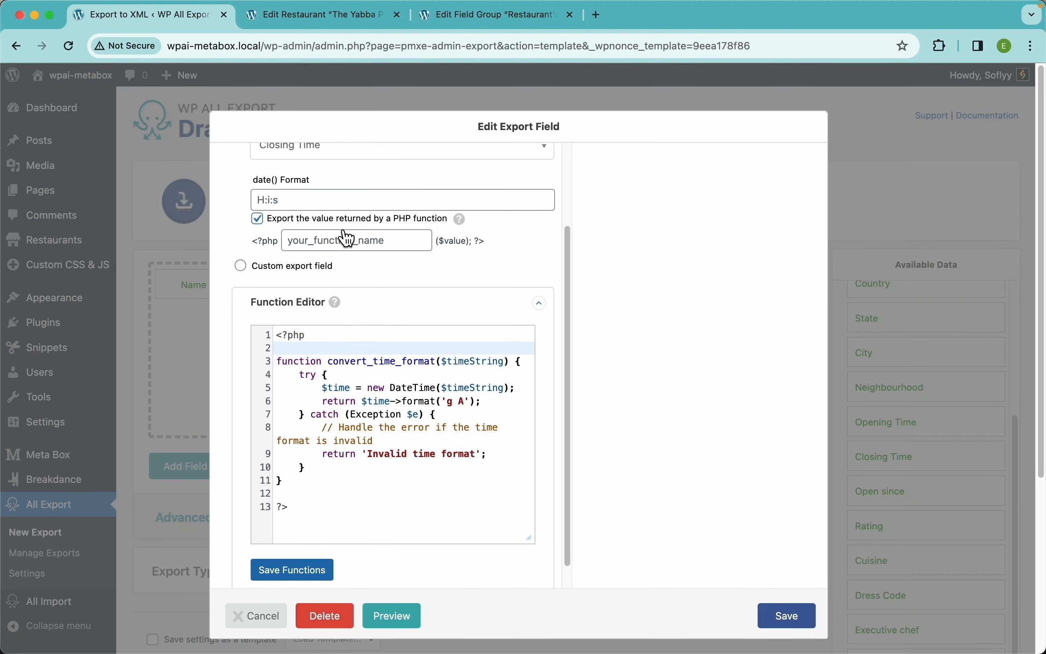
left_click(347, 240)
key("super+v")
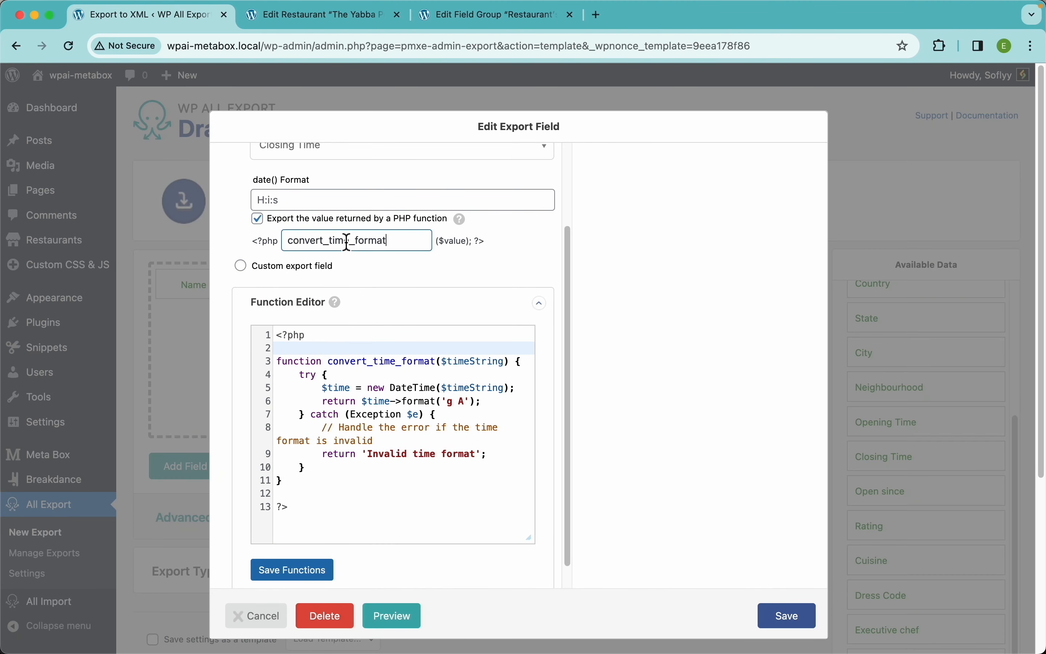
left_click(797, 629)
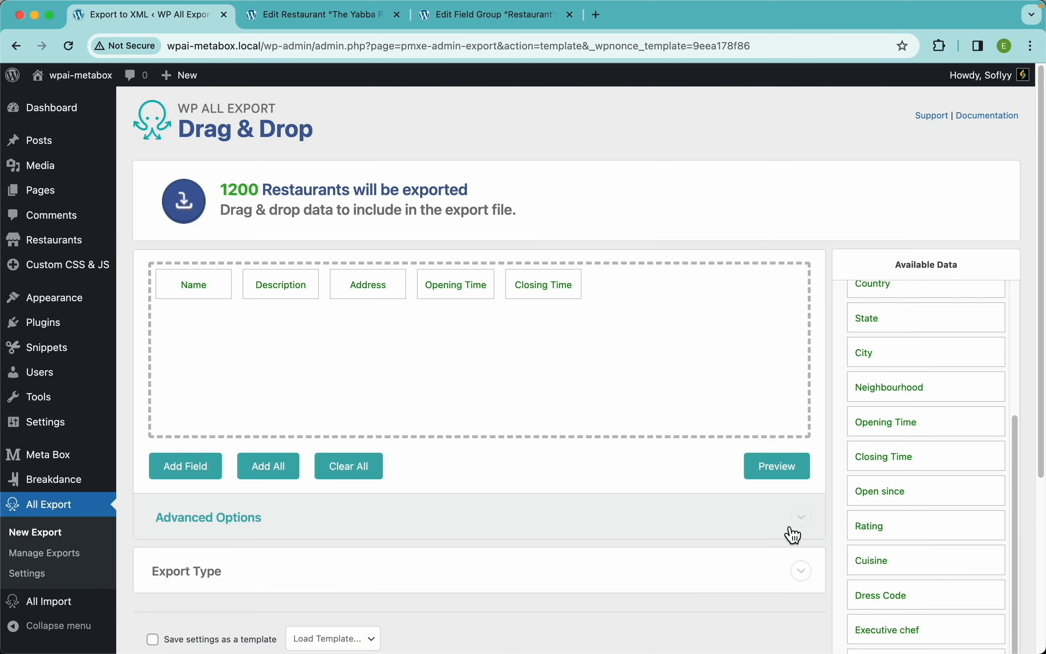
Step: Preview the restaurants again, now showing hours like 11 AM and 11 PM
left_click(786, 469)
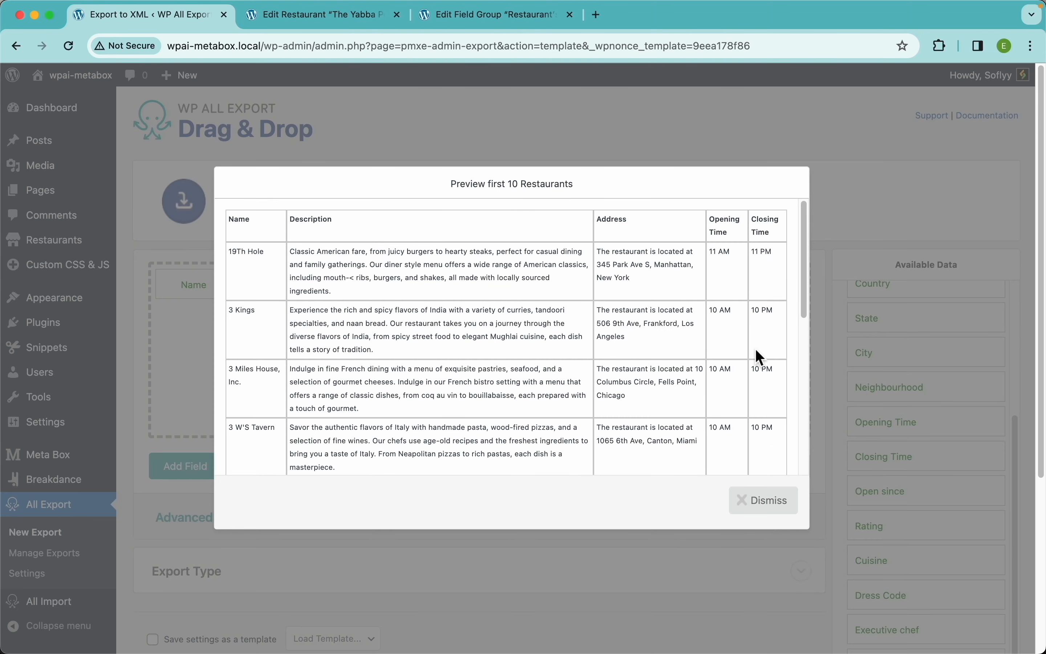
scroll(755, 349, "down", 1)
scroll(756, 350, "up", 1)
left_click(767, 502)
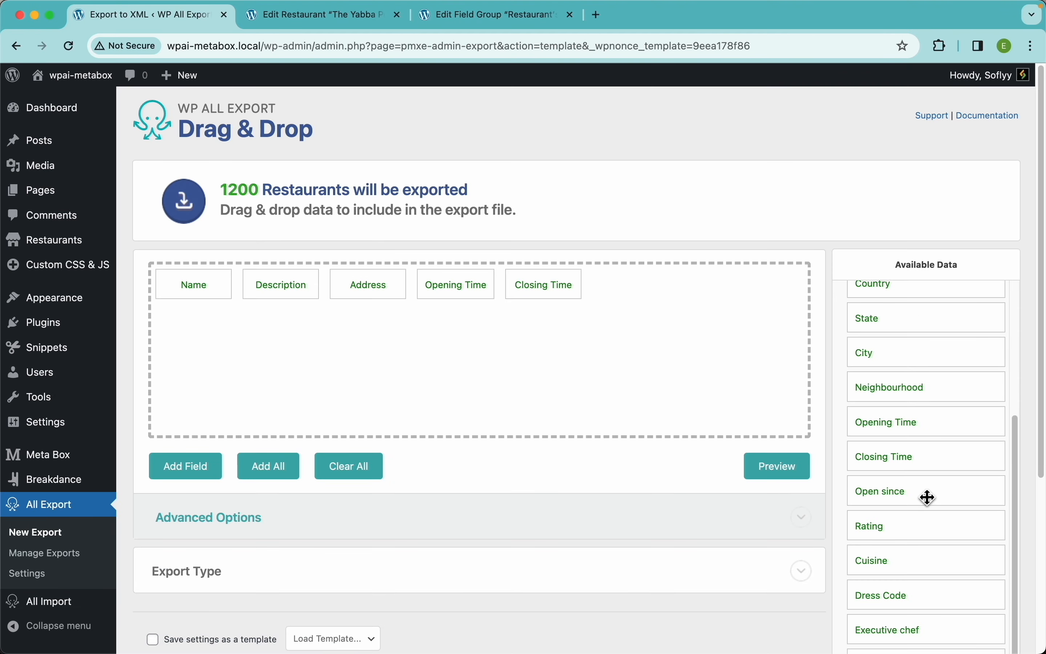
Step: Add the Open since column with default settings and preview its dates
scroll(927, 495, "down", 2)
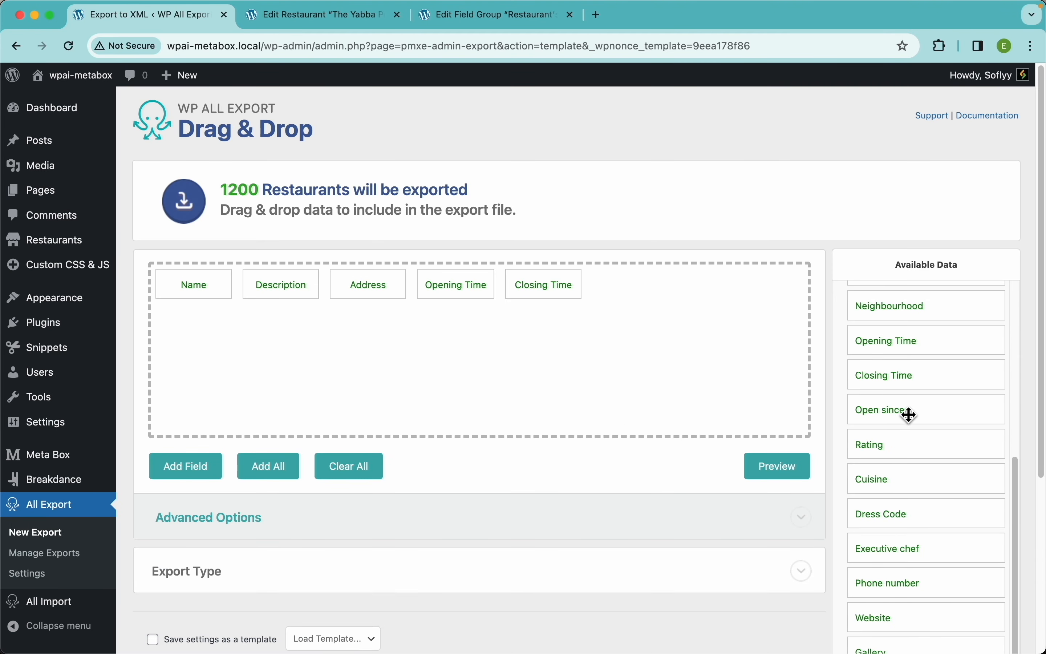
left_click_drag(907, 416, 736, 344)
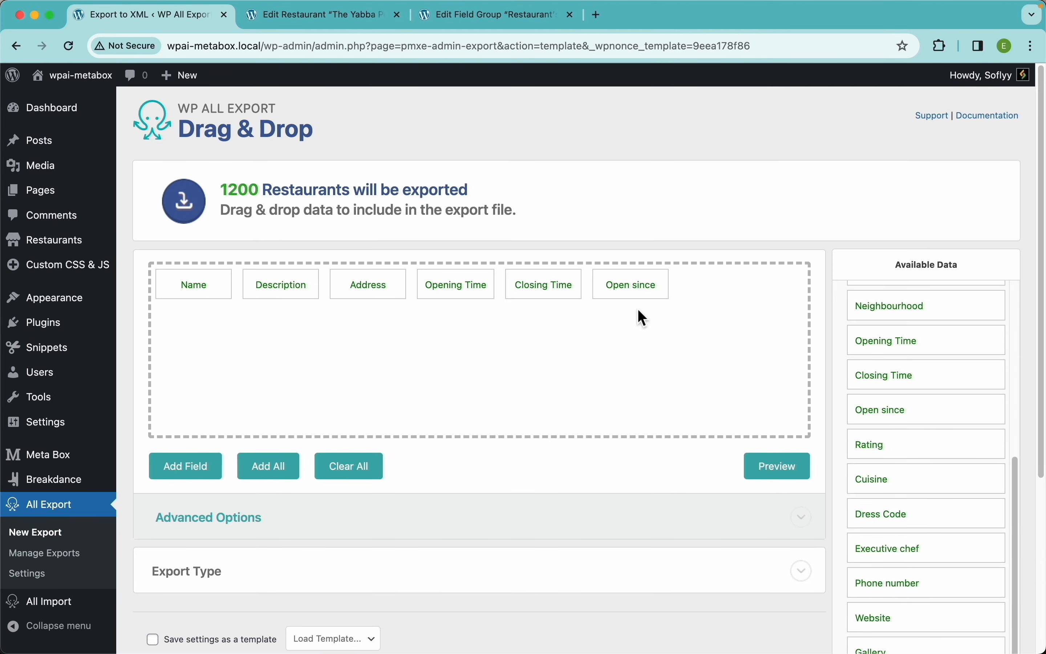
left_click(627, 286)
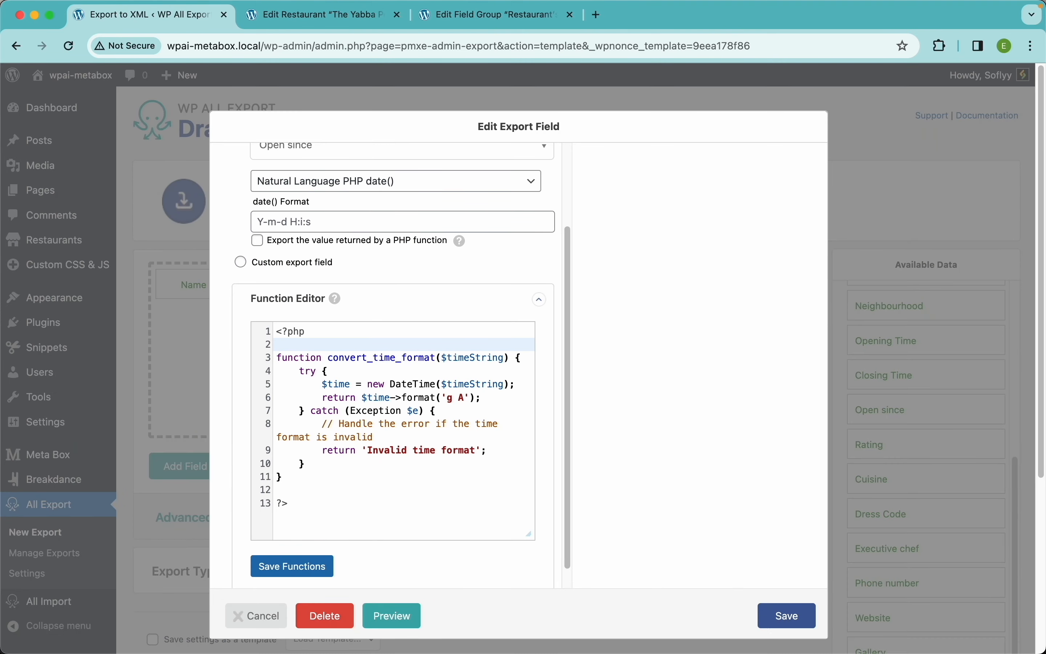
left_click(784, 616)
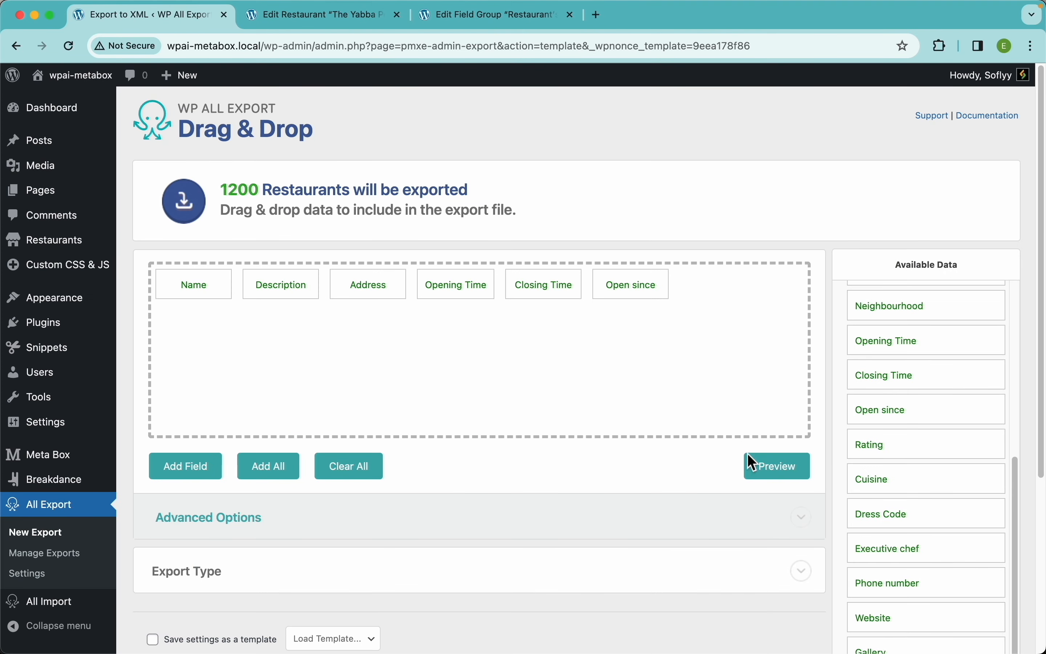
left_click(787, 476)
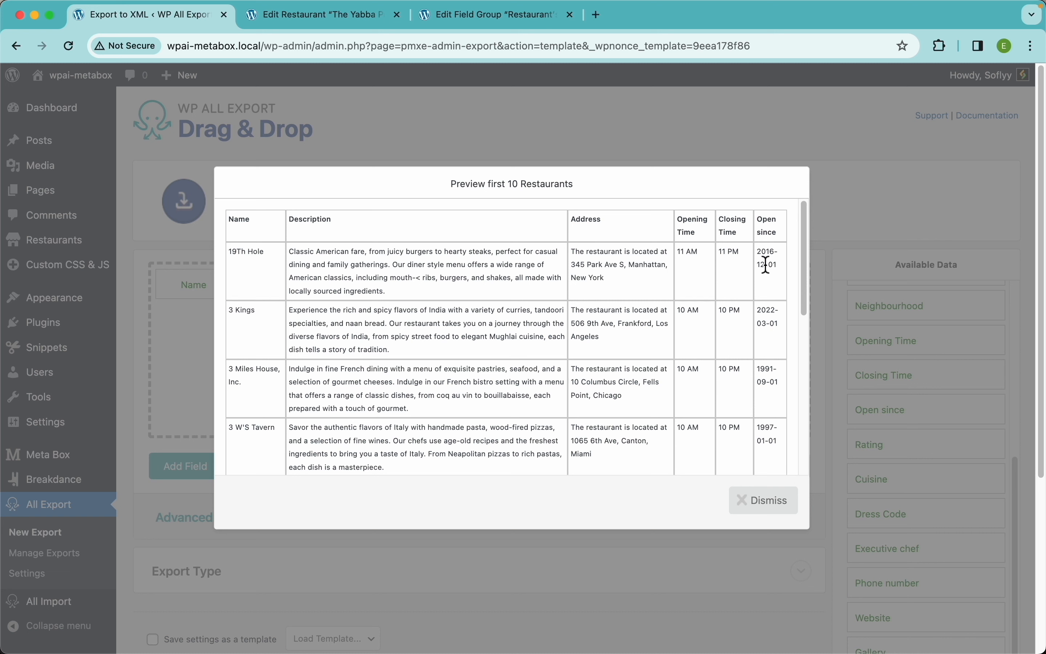
left_click_drag(781, 271, 760, 257)
left_click(754, 500)
Step: Change the Open since date format to start with D, giving 'Thu, December 1 2016'
left_click(627, 286)
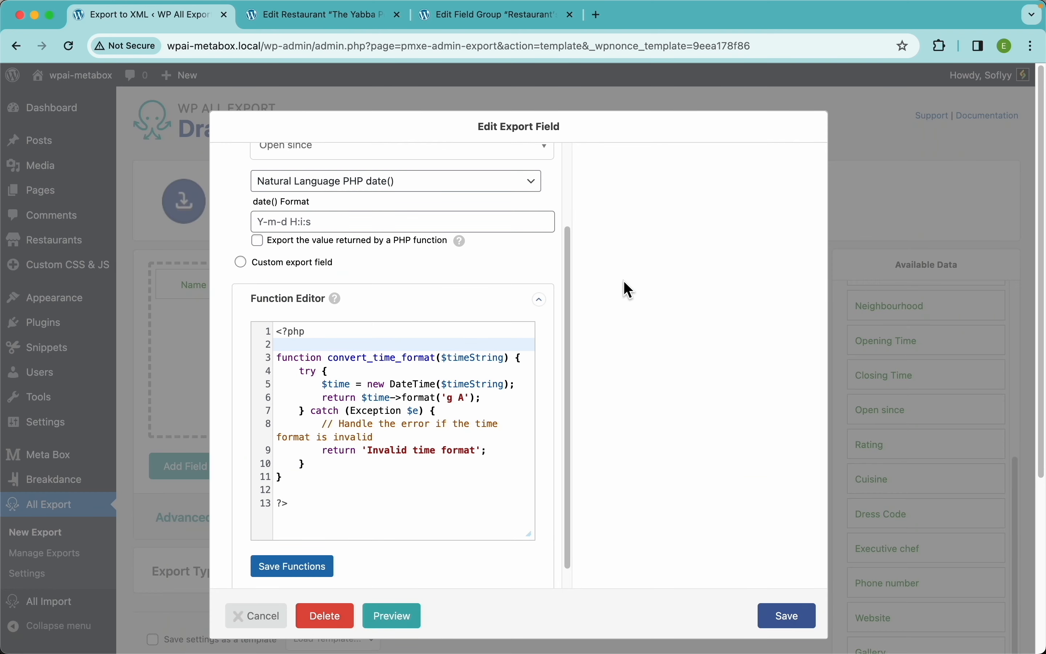
scroll(387, 318, "up", 4)
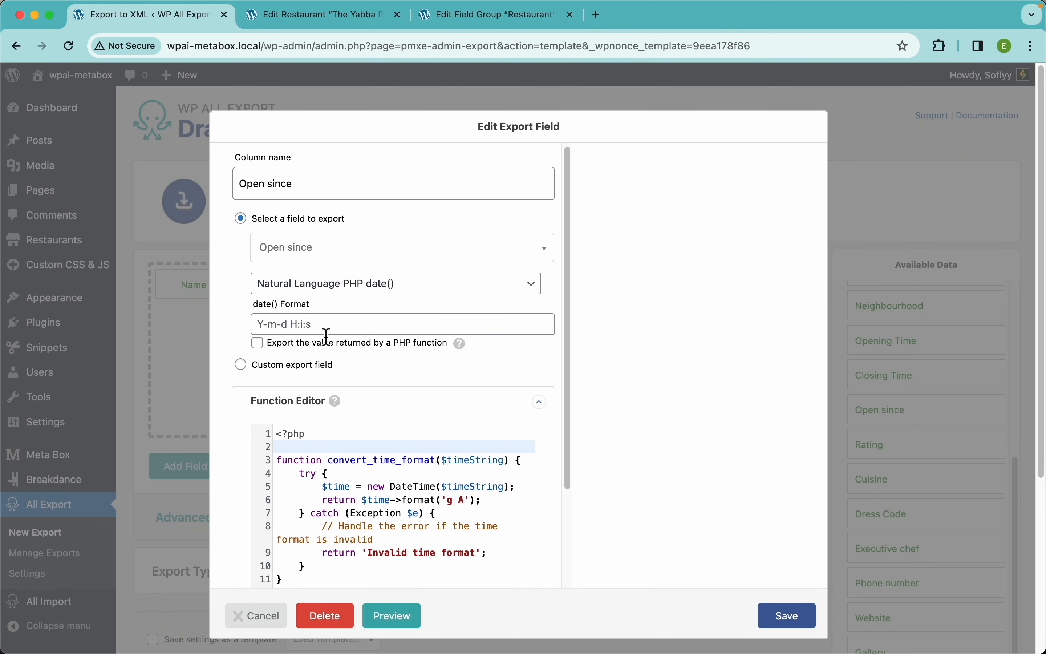
left_click(328, 325)
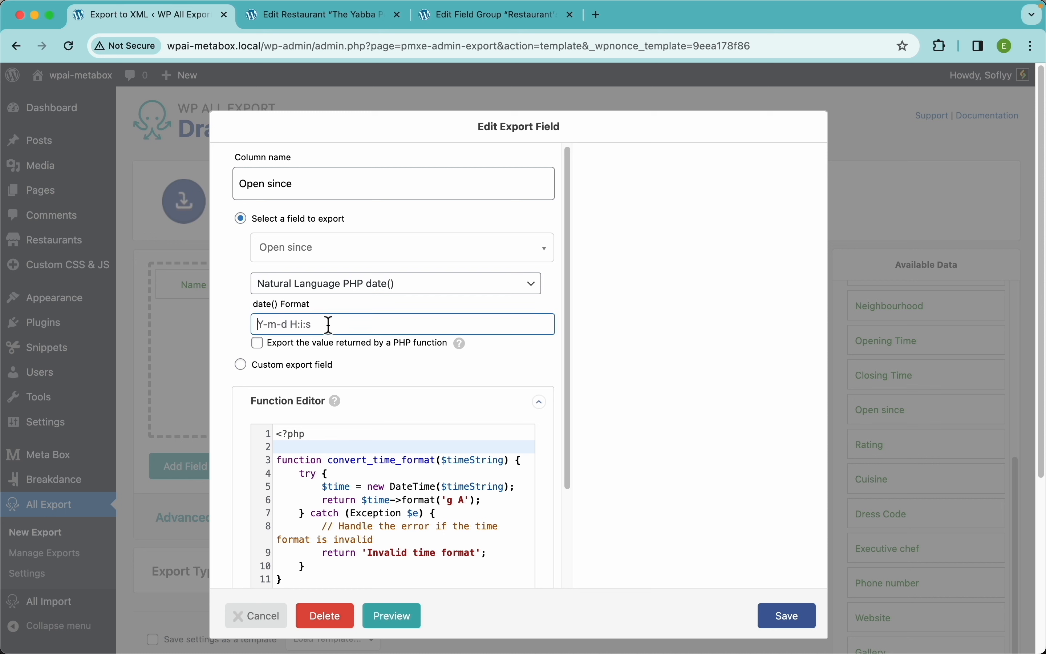
type("D, F j Y")
left_click(790, 622)
left_click(781, 466)
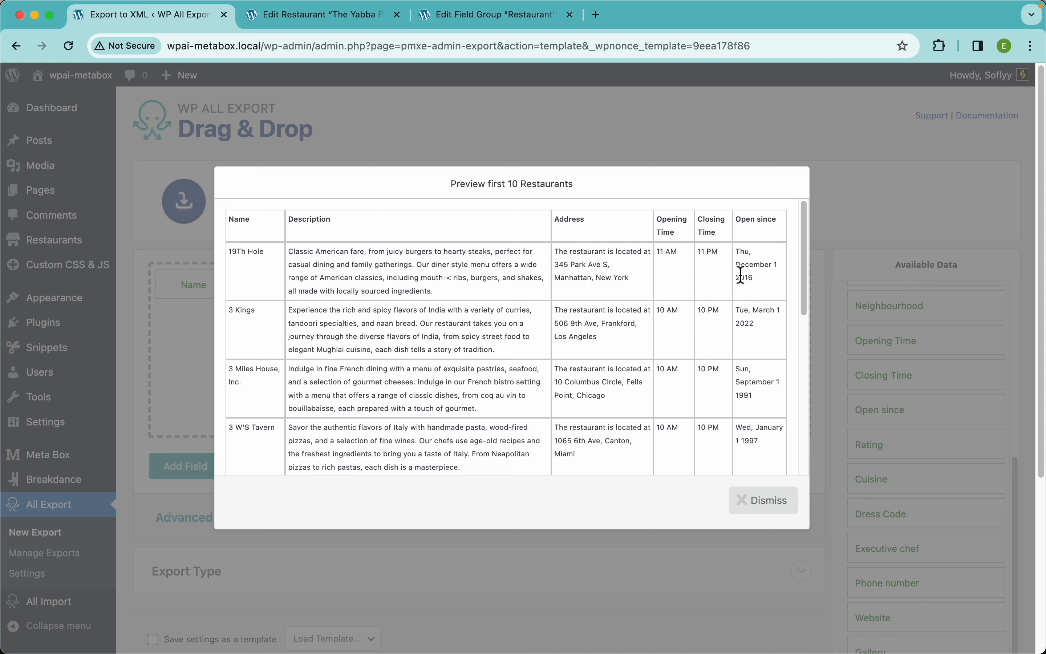
left_click(766, 506)
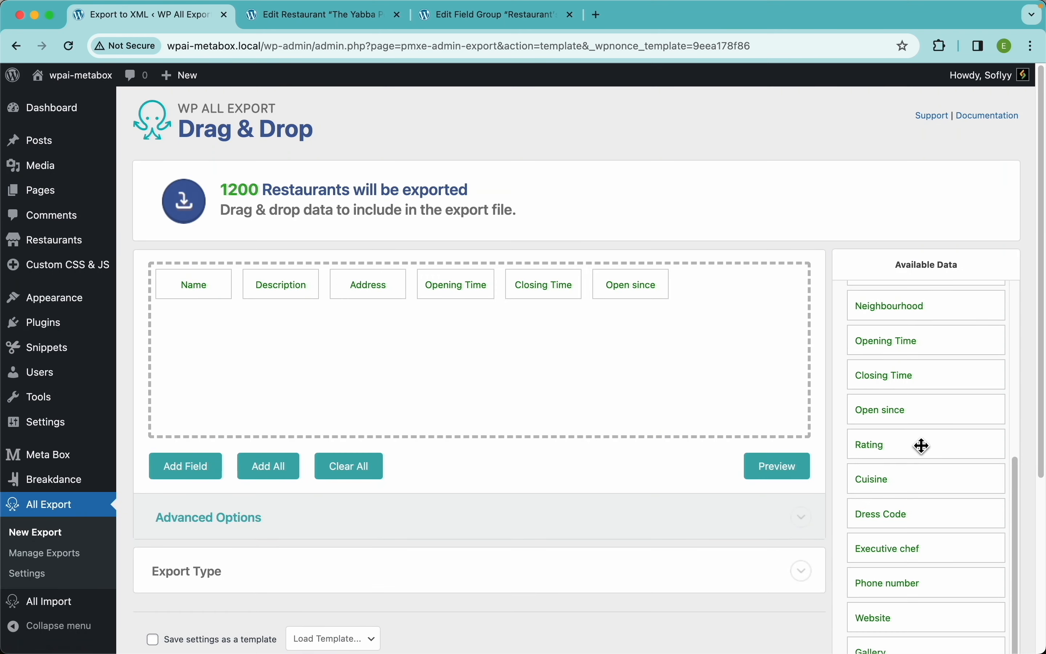
Step: Add the Rating column and preview the export
scroll(922, 410, "down", 2)
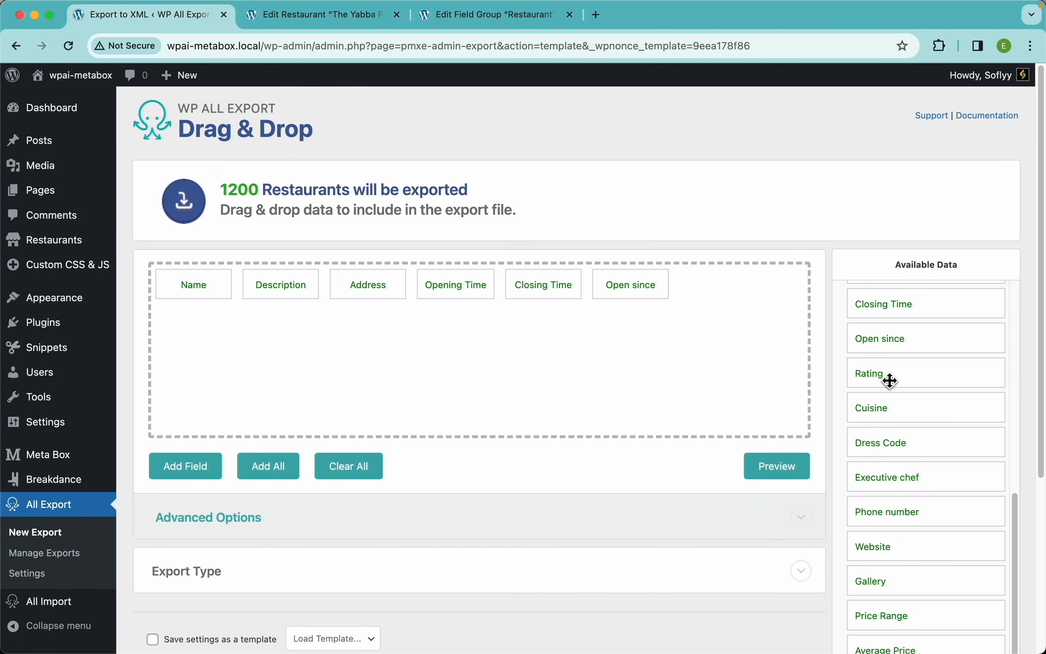
left_click_drag(889, 375, 766, 327)
left_click(778, 467)
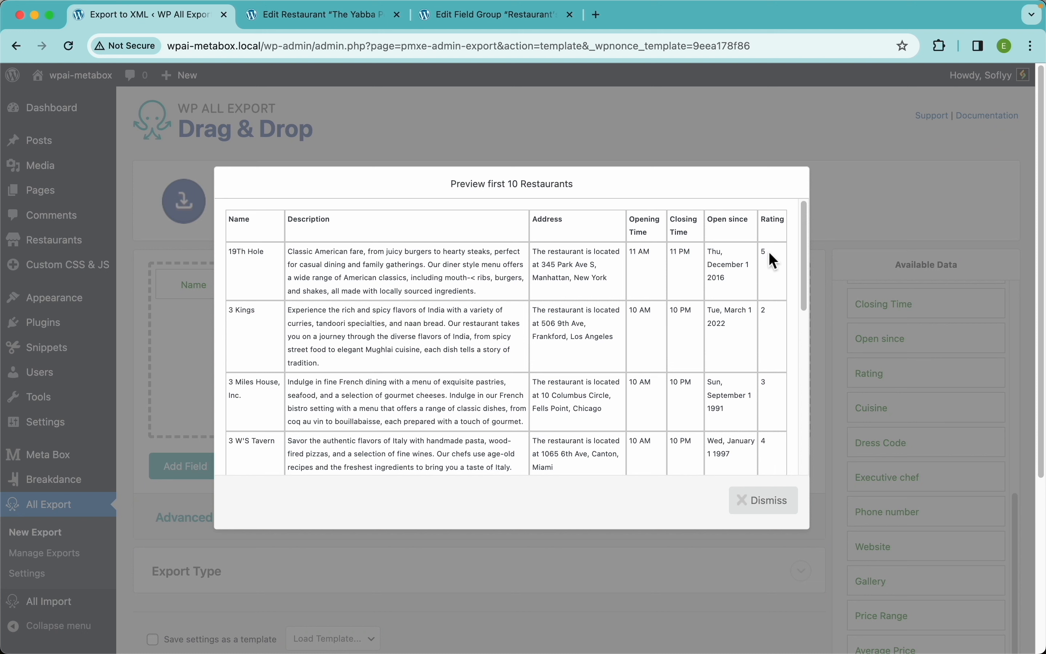
left_click(361, 26)
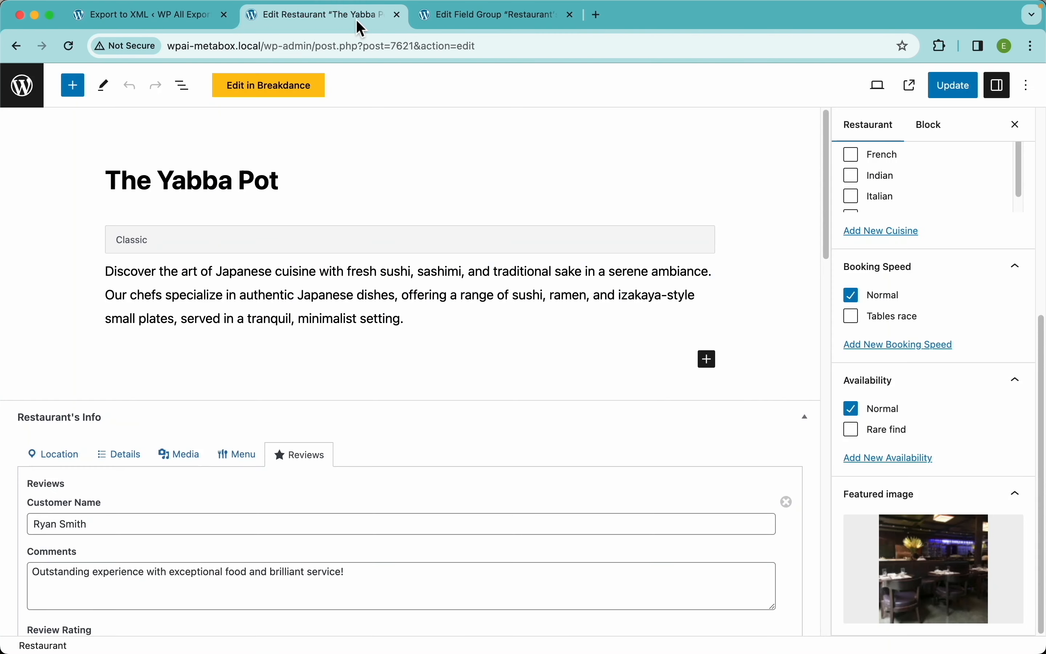
left_click(142, 464)
scroll(130, 463, "down", 3)
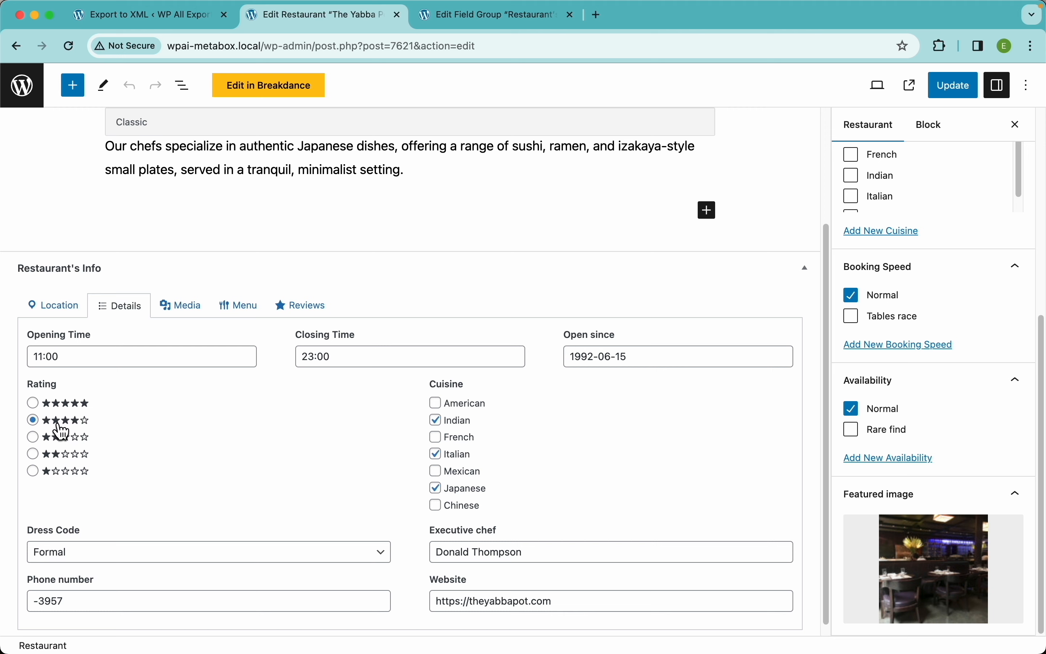
left_click(197, 22)
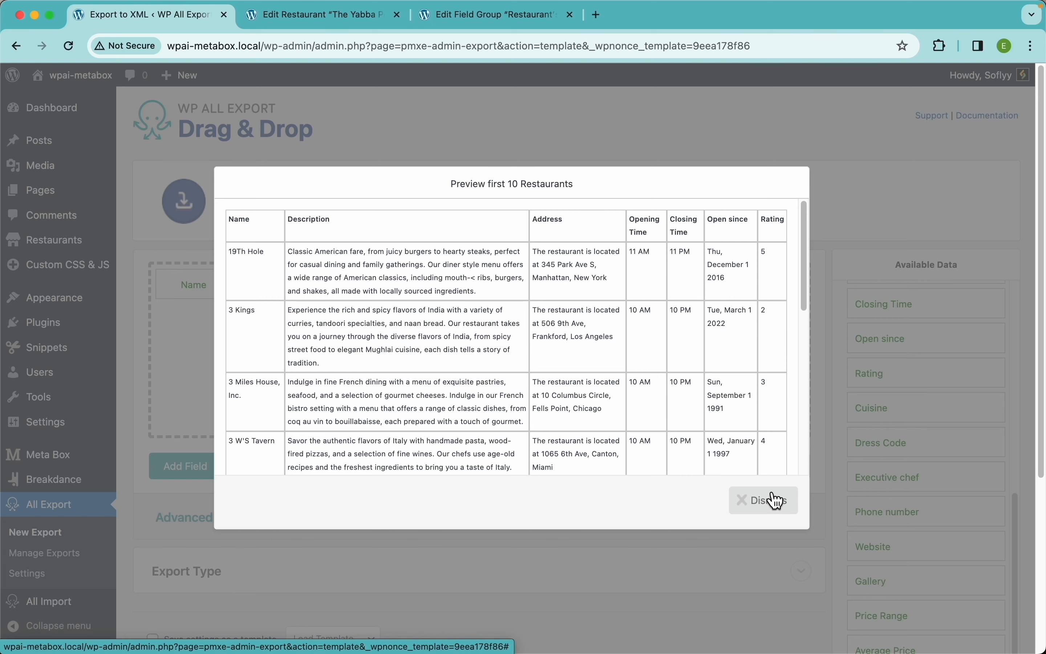
Step: Turn Rating into a custom export field outputting '{Rating} stars', still headed Rating
left_click(760, 498)
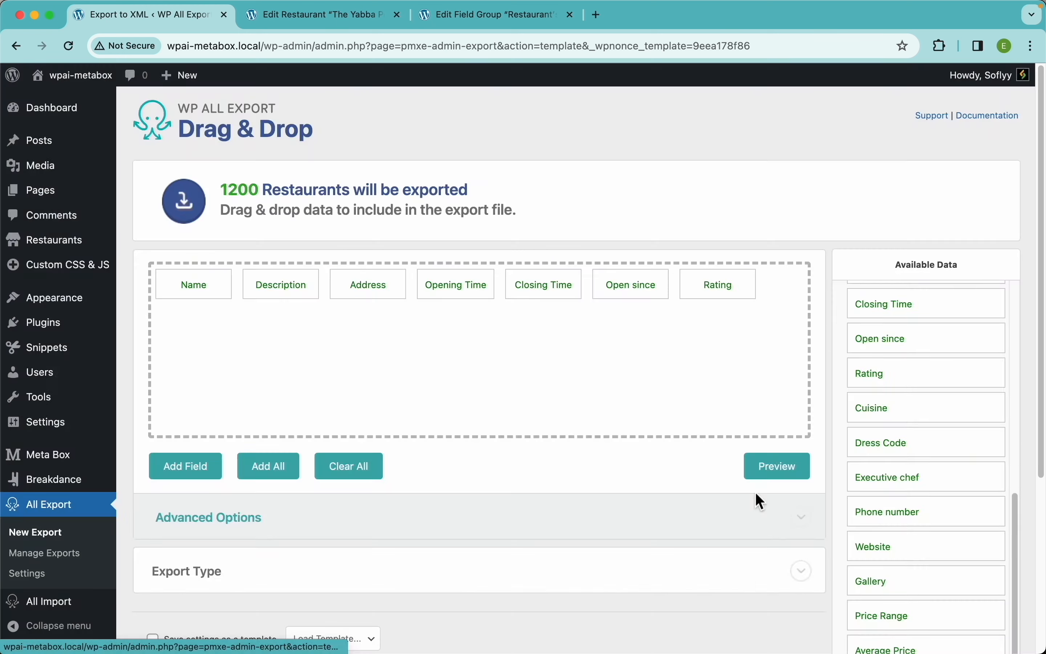
left_click(712, 287)
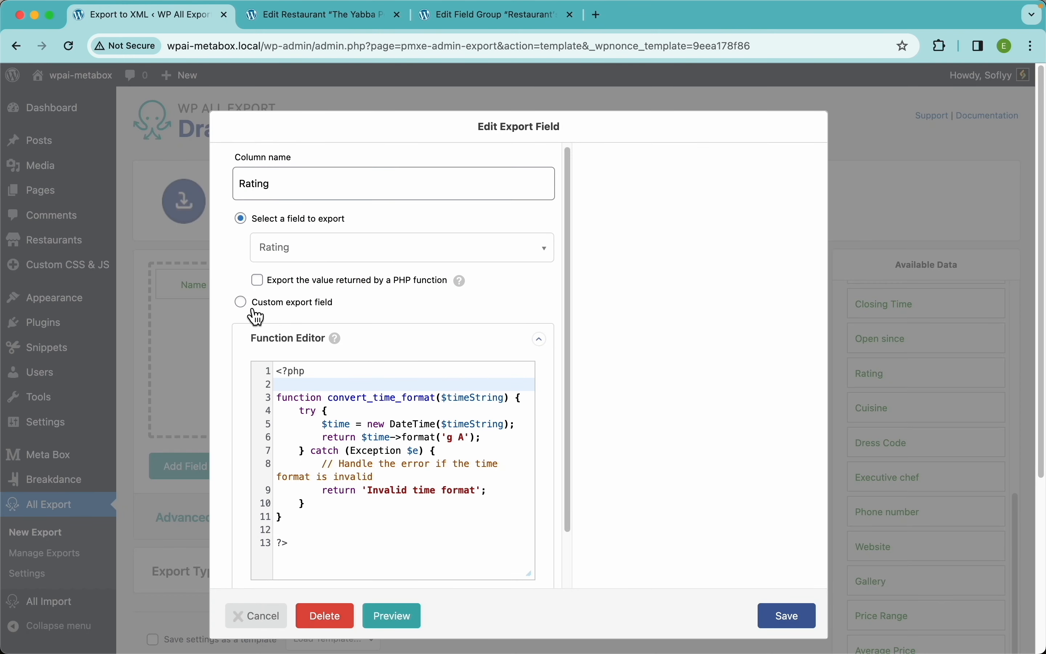
left_click(301, 317)
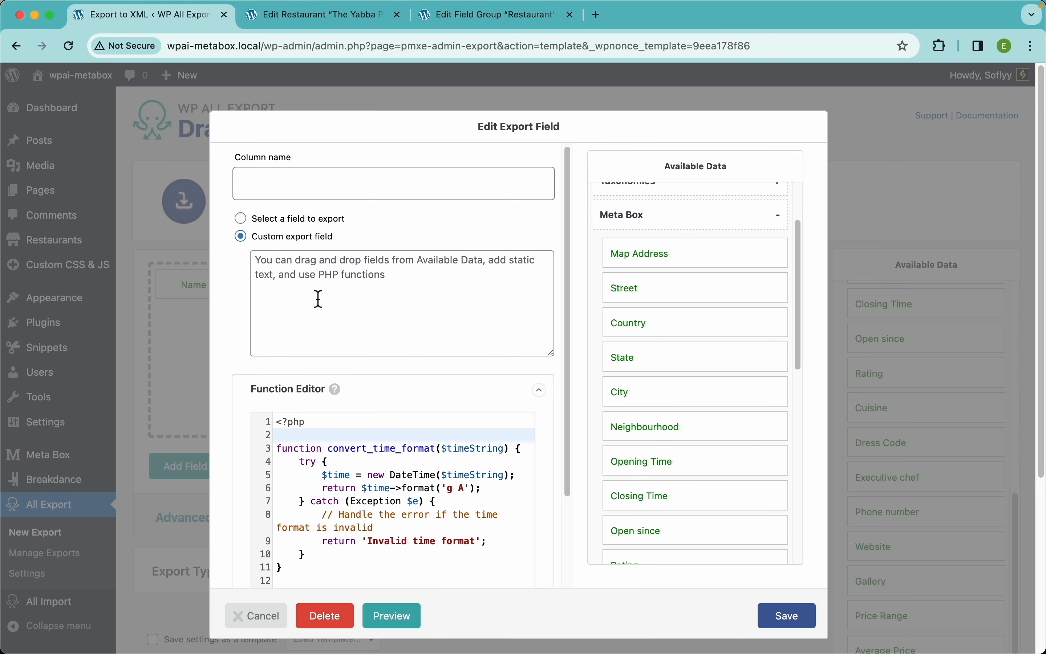
scroll(685, 458, "down", 3)
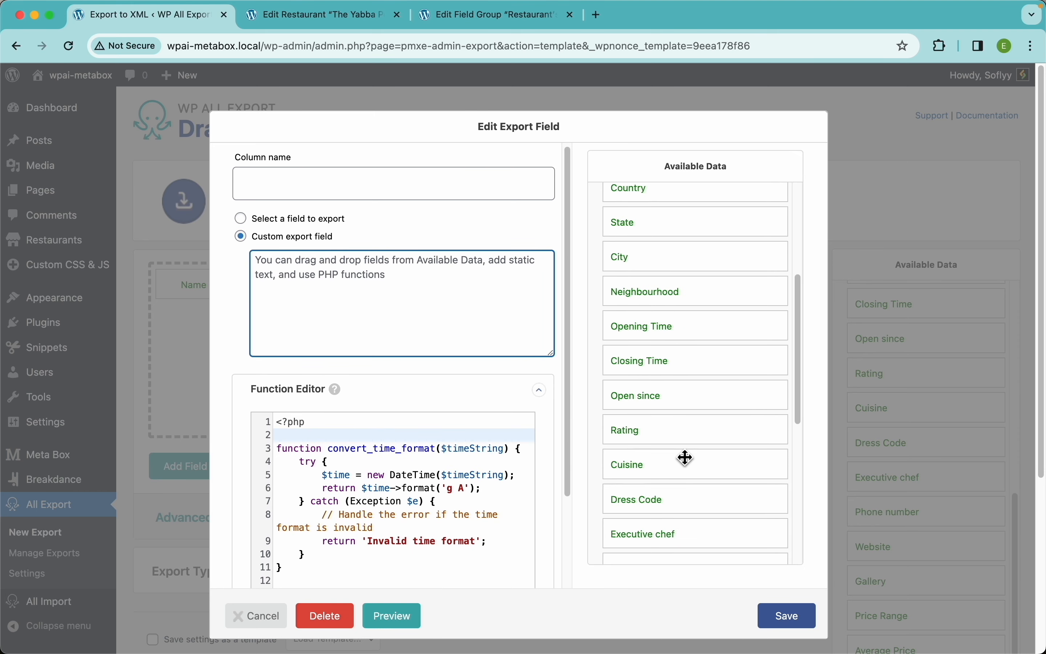
left_click_drag(652, 437, 443, 339)
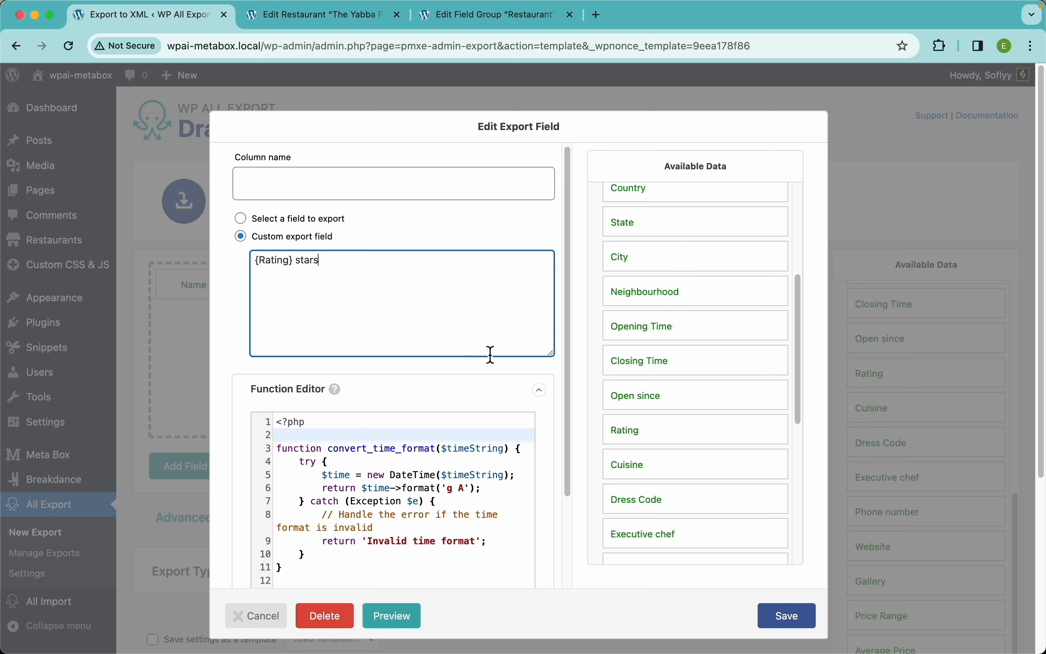
left_click(377, 193)
type("R")
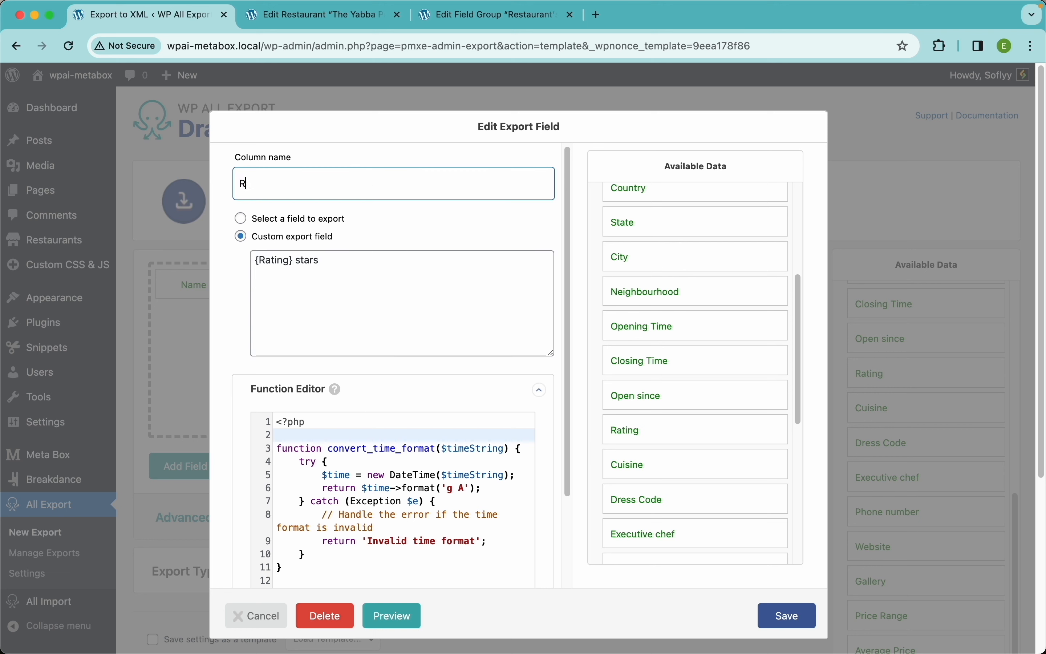
type("a")
type("r")
type("ting")
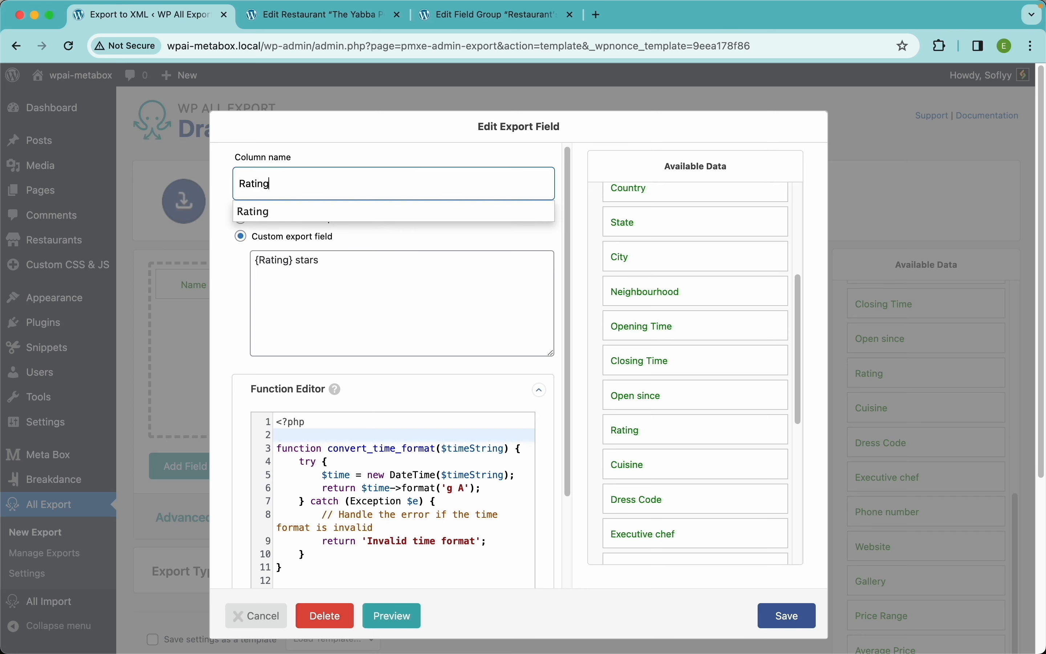
left_click(798, 623)
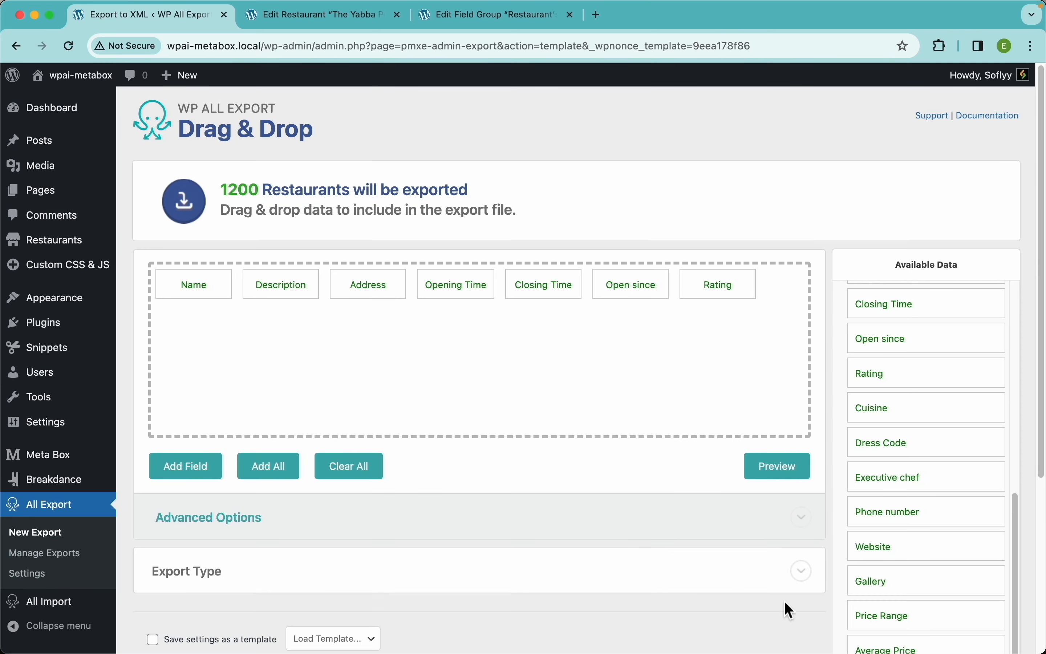
Step: Preview the export to check the new '{Rating} stars' values
left_click(784, 468)
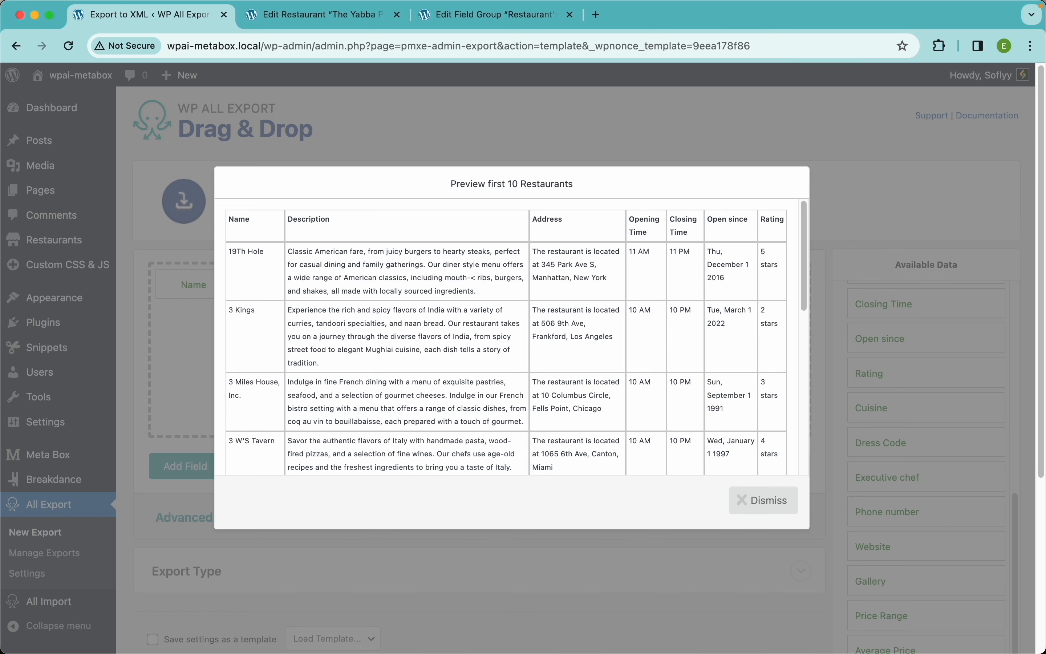
scroll(774, 415, "down", 10)
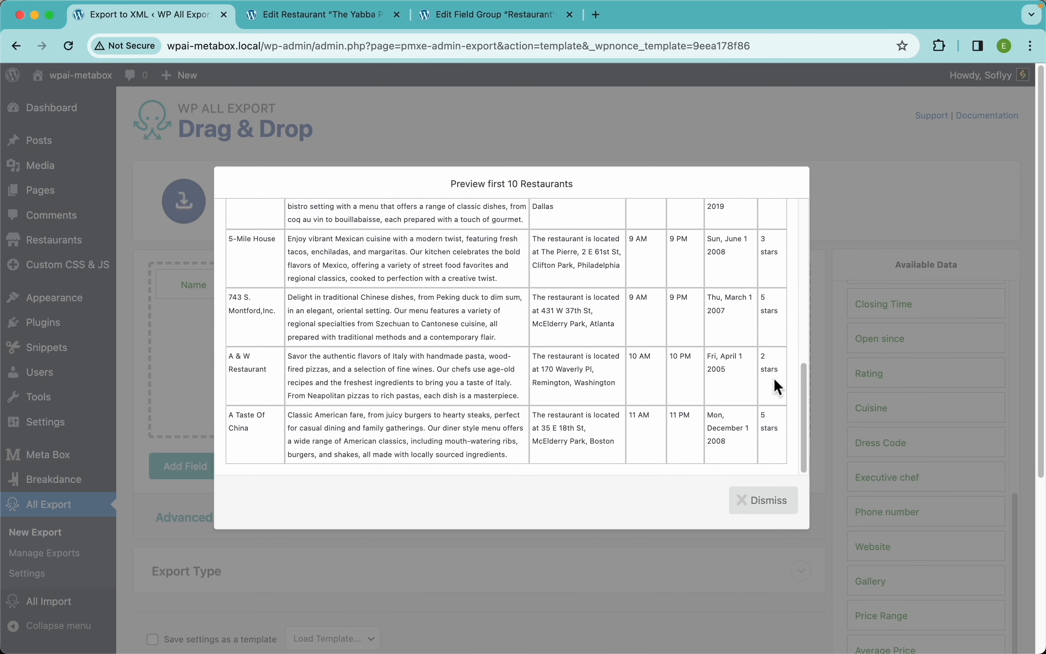
scroll(774, 378, "up", 10)
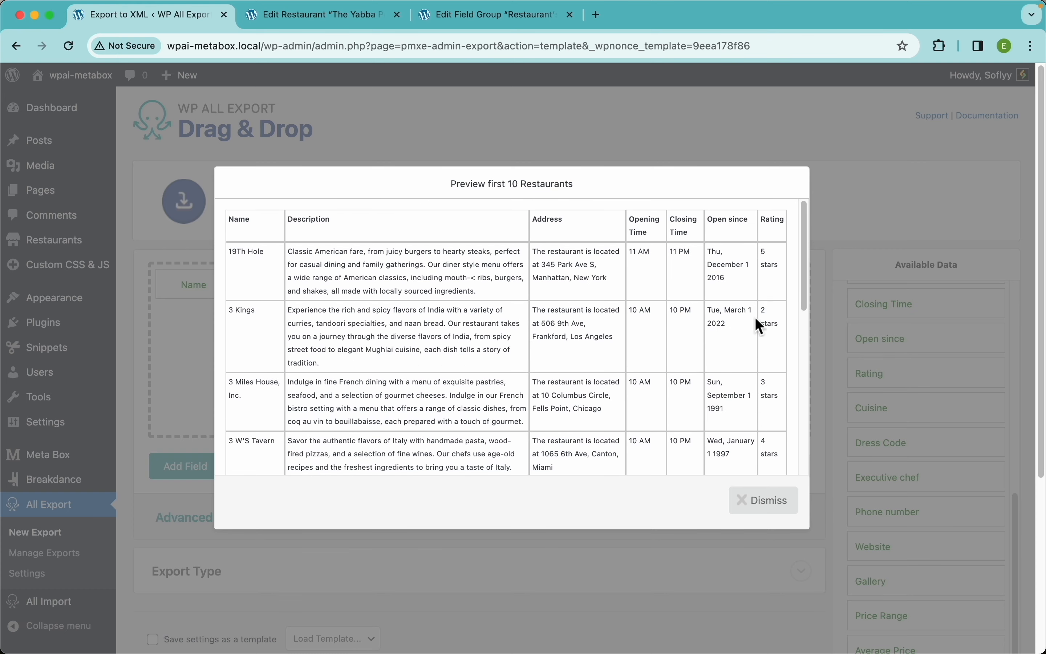
left_click(764, 500)
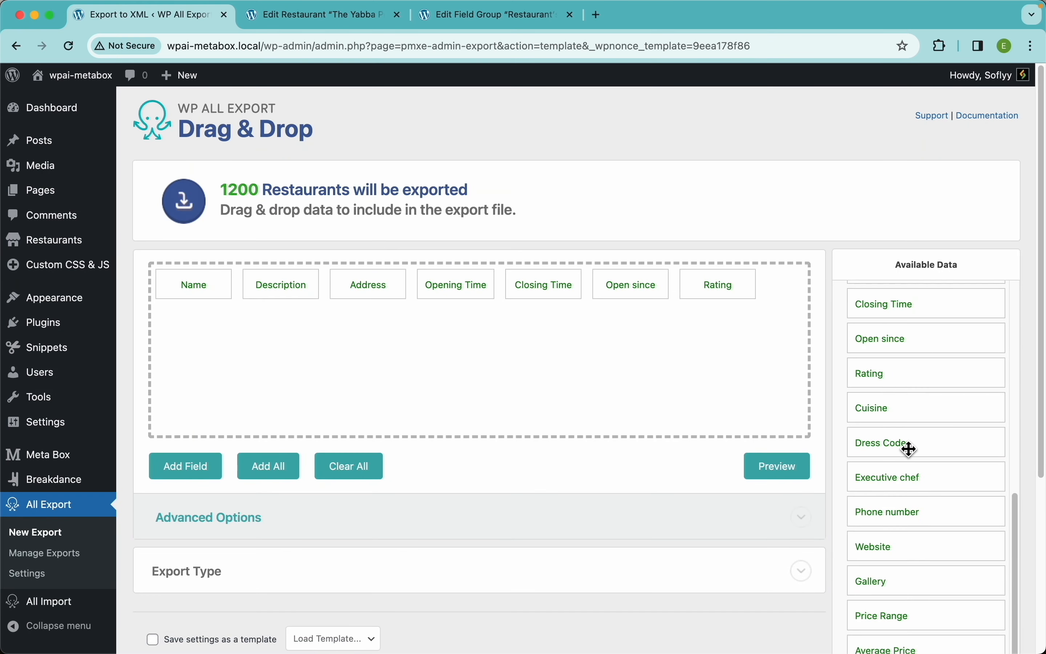
Step: Add a Dress Code column after Rating and preview it
scroll(934, 416, "down", 3)
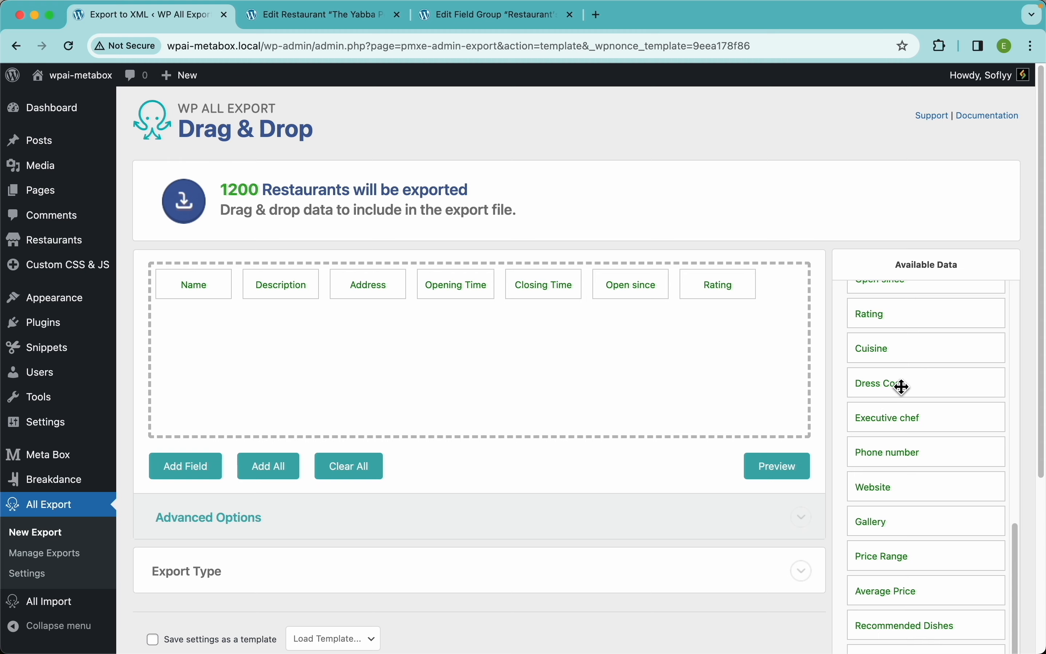
left_click_drag(904, 386, 666, 369)
left_click(774, 466)
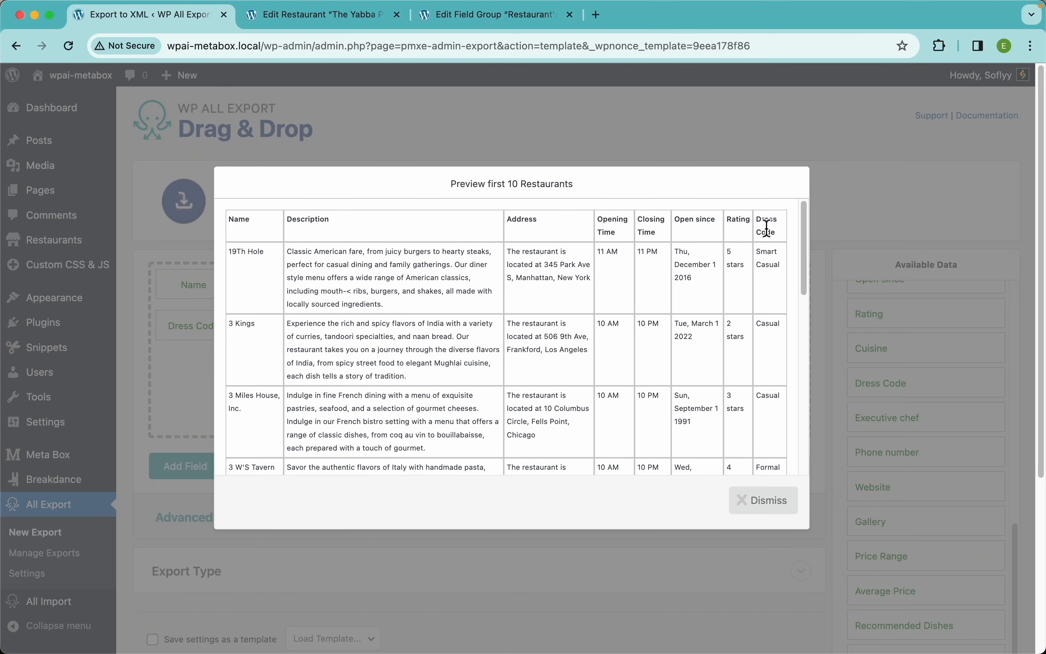
left_click(765, 501)
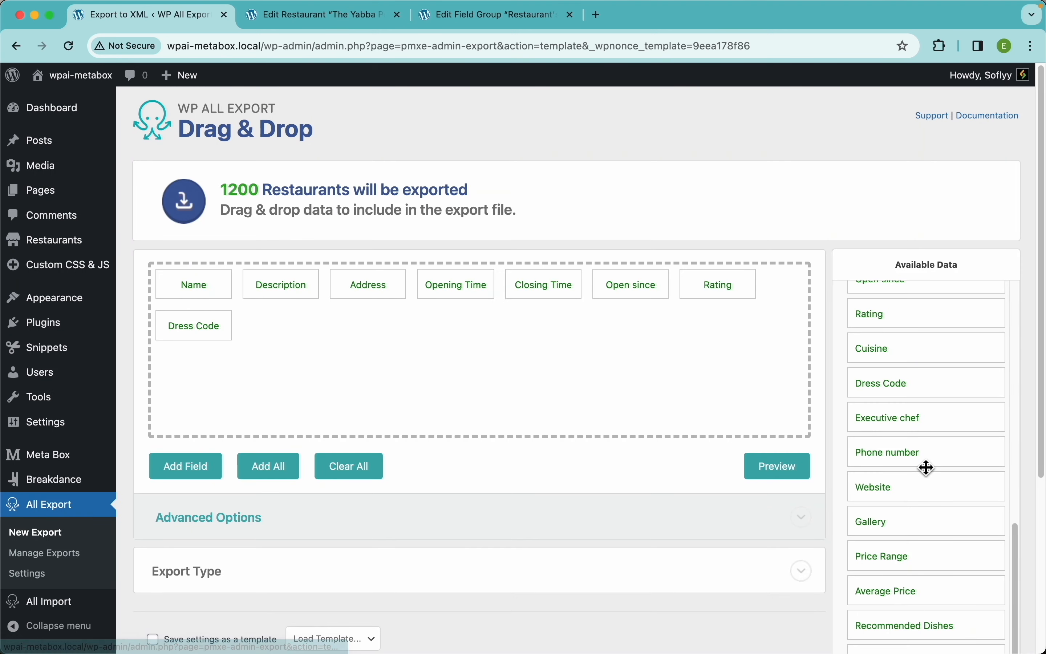
Step: Add Executive chef, Phone number, Website and Gallery columns, previewing the Gallery image URLs
left_click_drag(888, 422, 685, 383)
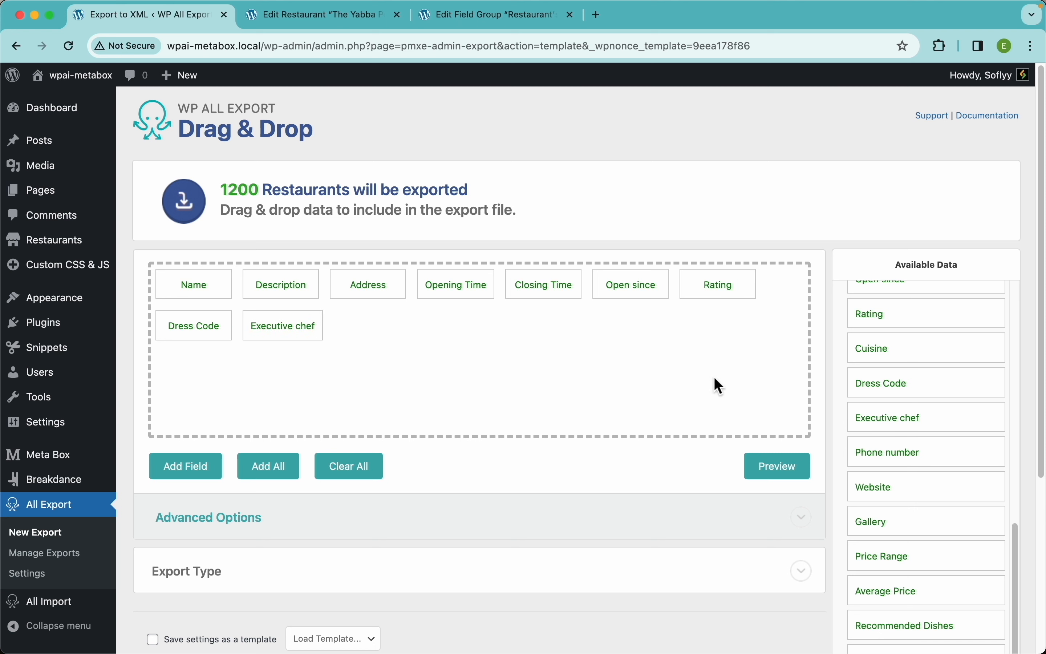
left_click_drag(913, 465, 692, 375)
left_click_drag(868, 486, 692, 343)
left_click_drag(876, 525, 722, 377)
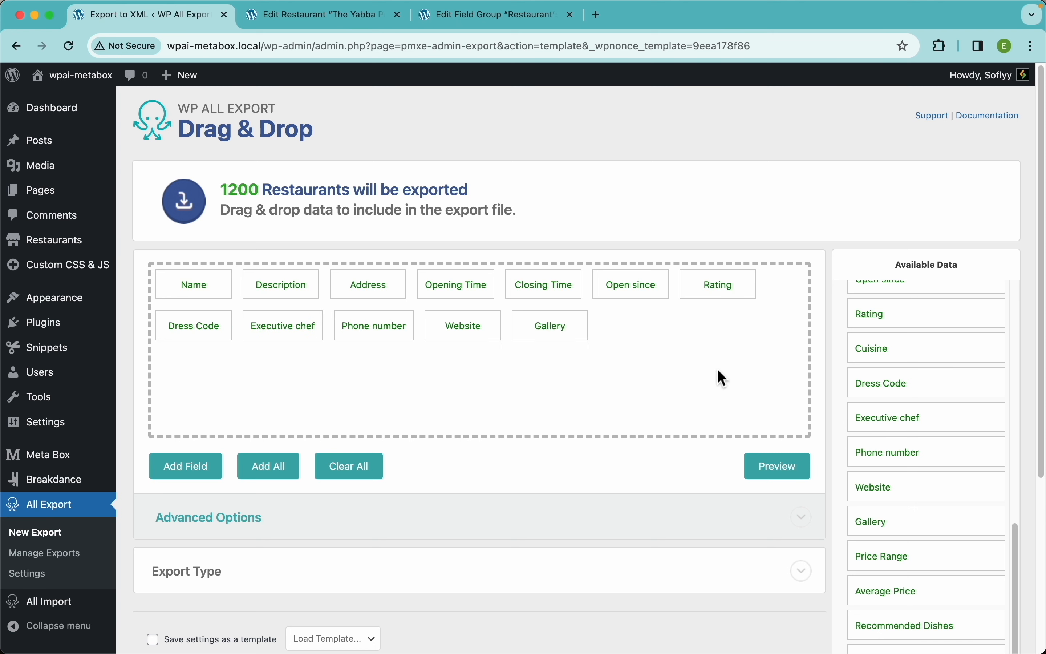
left_click(784, 476)
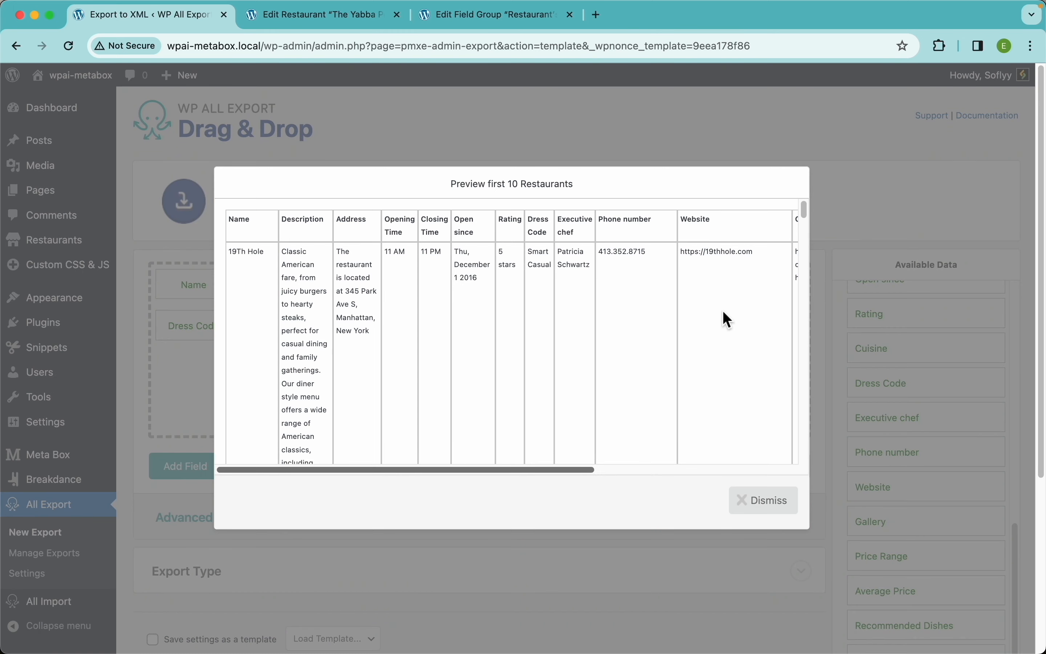
scroll(724, 312, "right", 10)
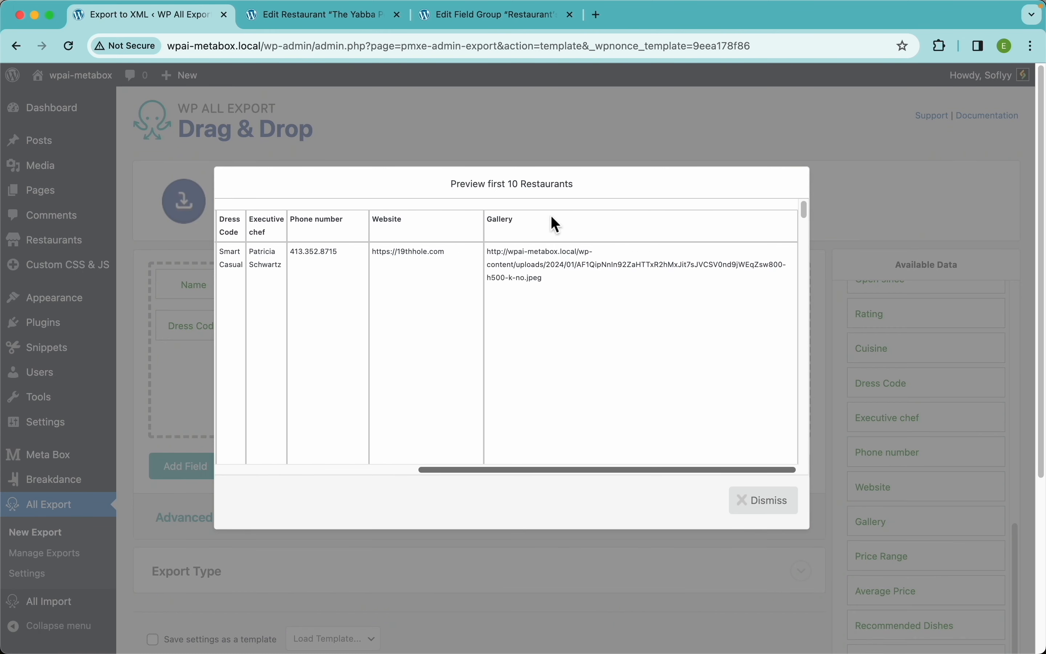
left_click_drag(488, 251, 582, 294)
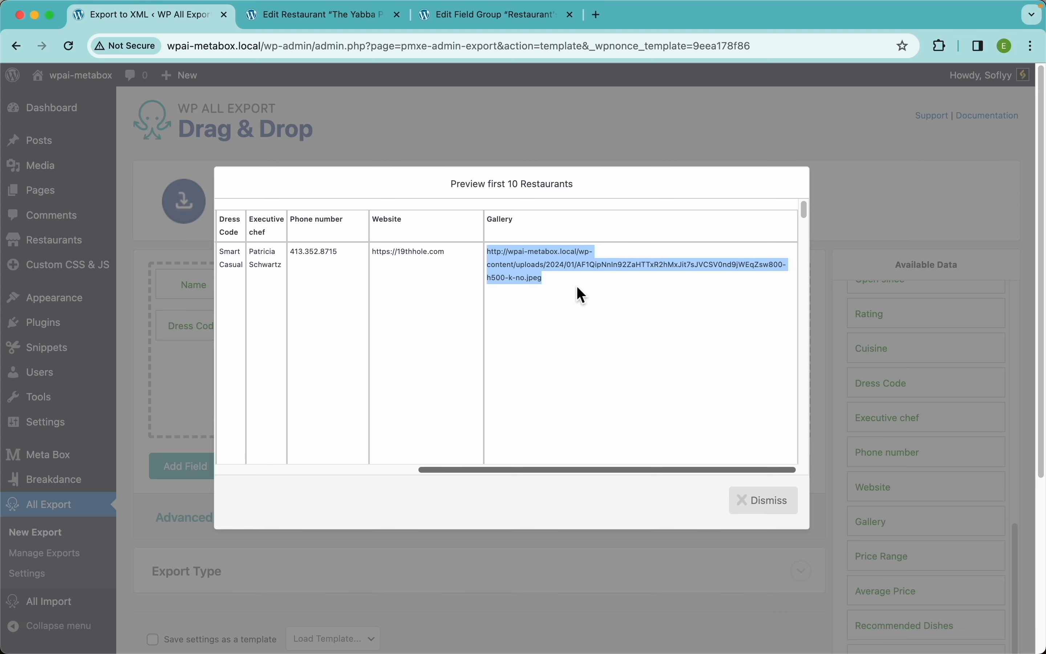
key("super+t")
type("http://wpai-metabox.local/wp-content/uploads/2024/01/AF1QipNnIn92ZaHTTxR2hMxJit7sJVCSV0nd9jWEqZsw800-h500-k-no.jpeg")
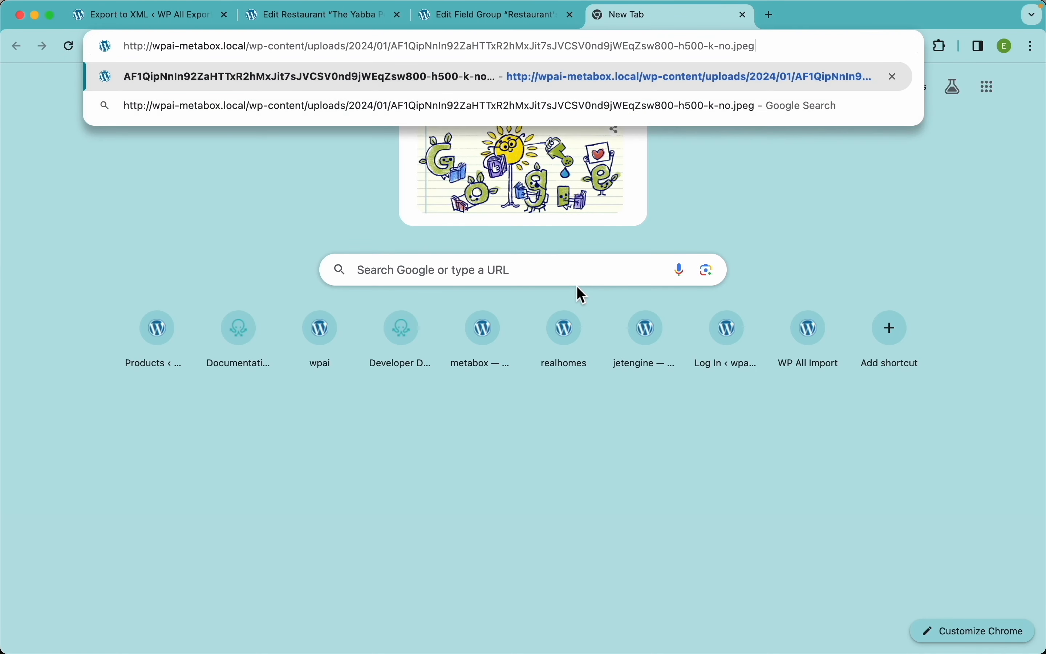
key("Return")
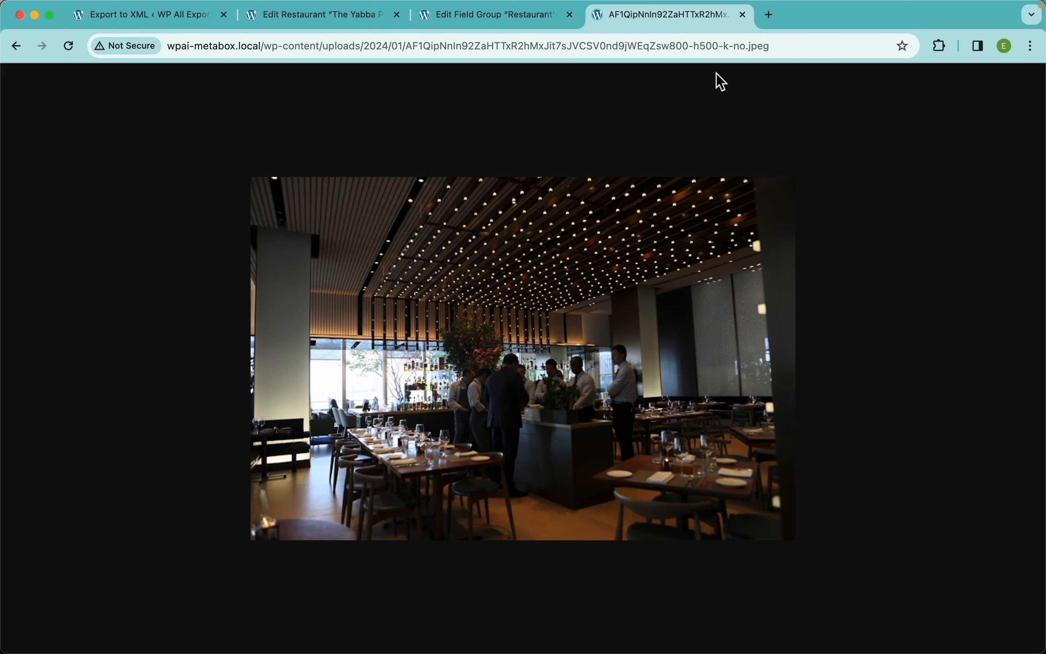
left_click(743, 16)
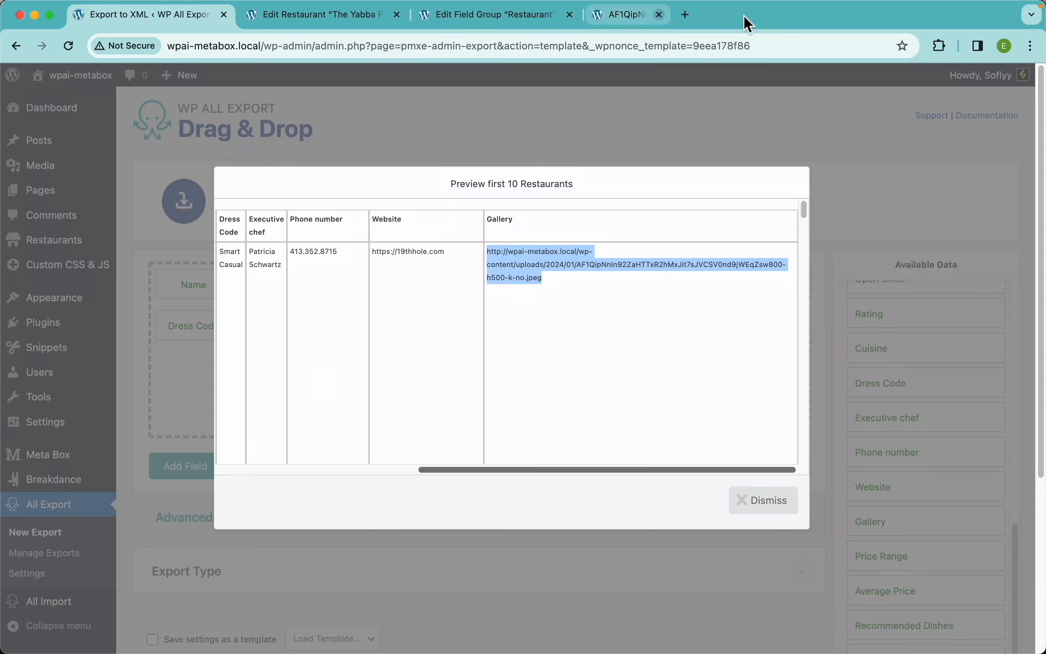
Step: Keep the Gallery column's value format as Media URL and save it
left_click(721, 310)
left_click(798, 157)
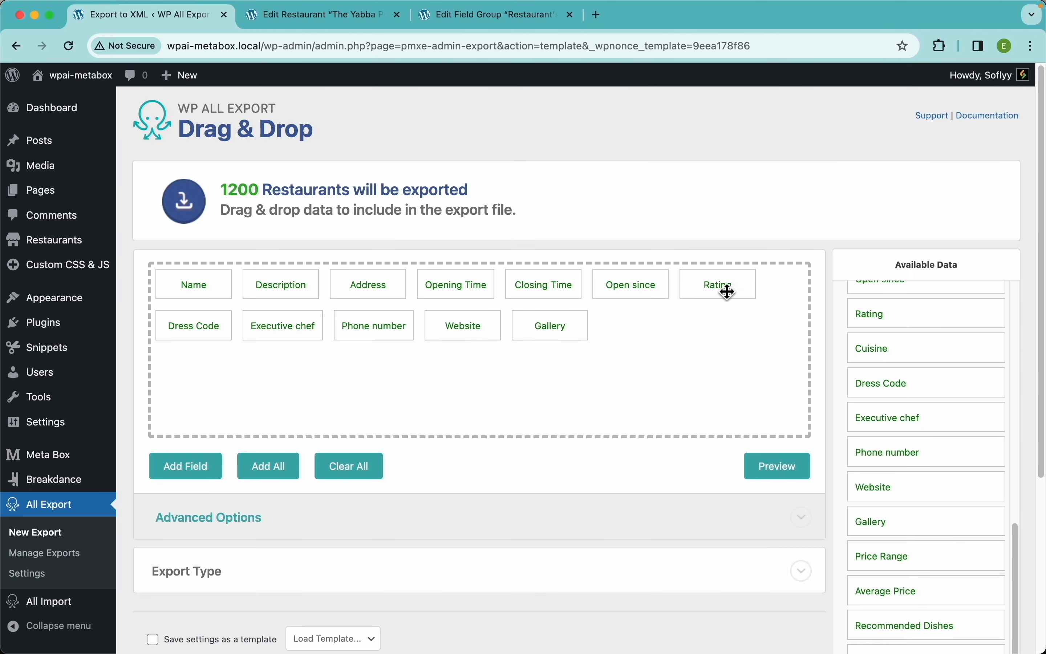
left_click(533, 329)
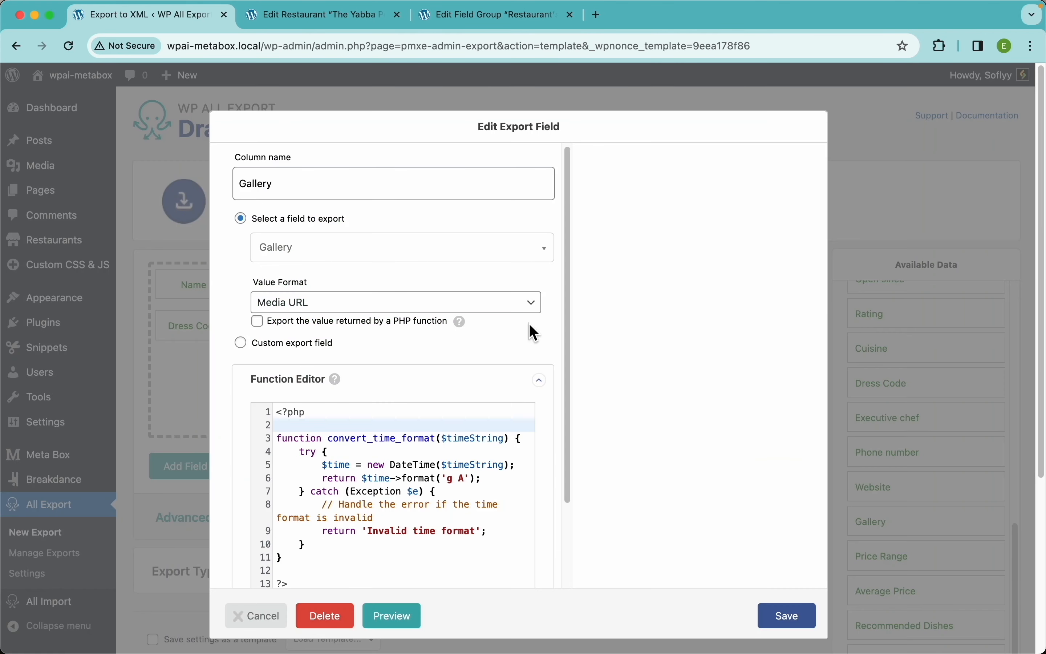
left_click(335, 305)
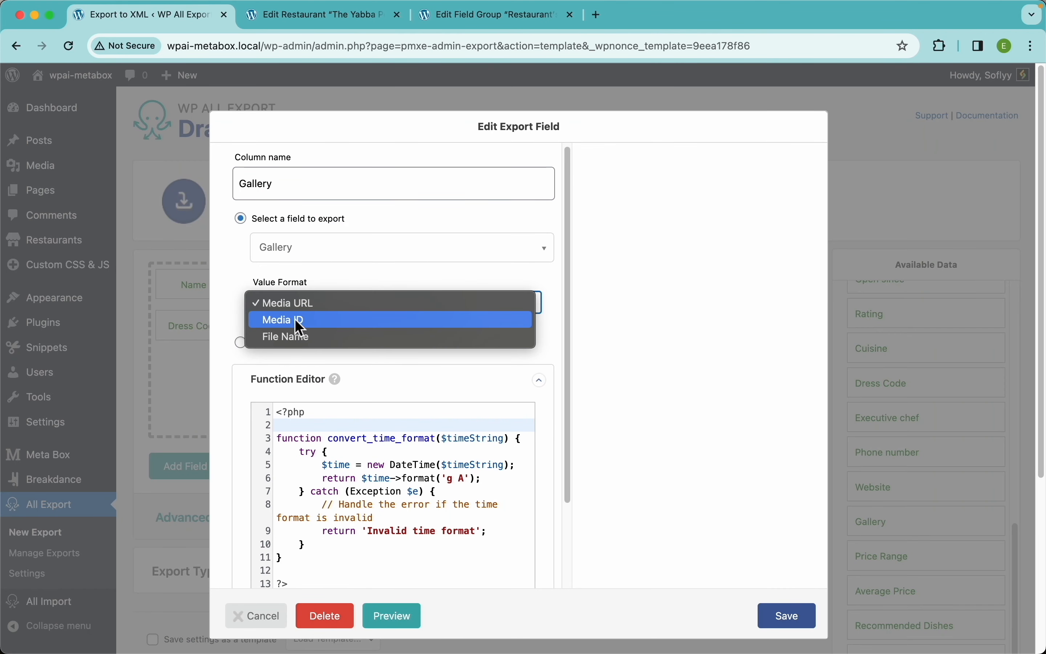
left_click(596, 374)
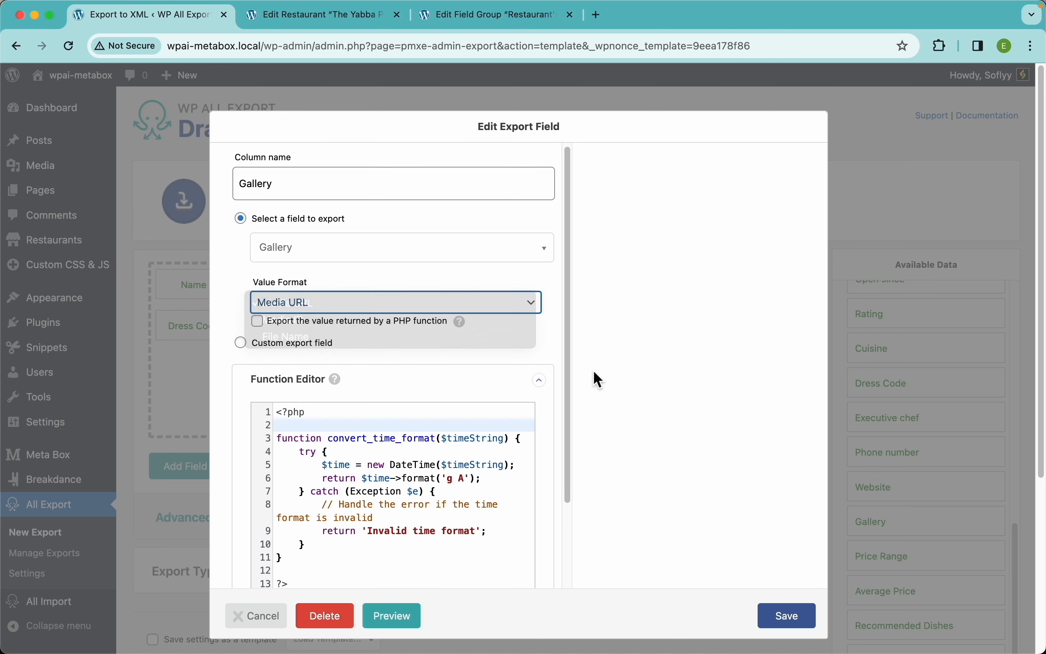
left_click(786, 618)
Step: Add a Price Range column after Gallery and preview it
scroll(900, 438, "down", 1)
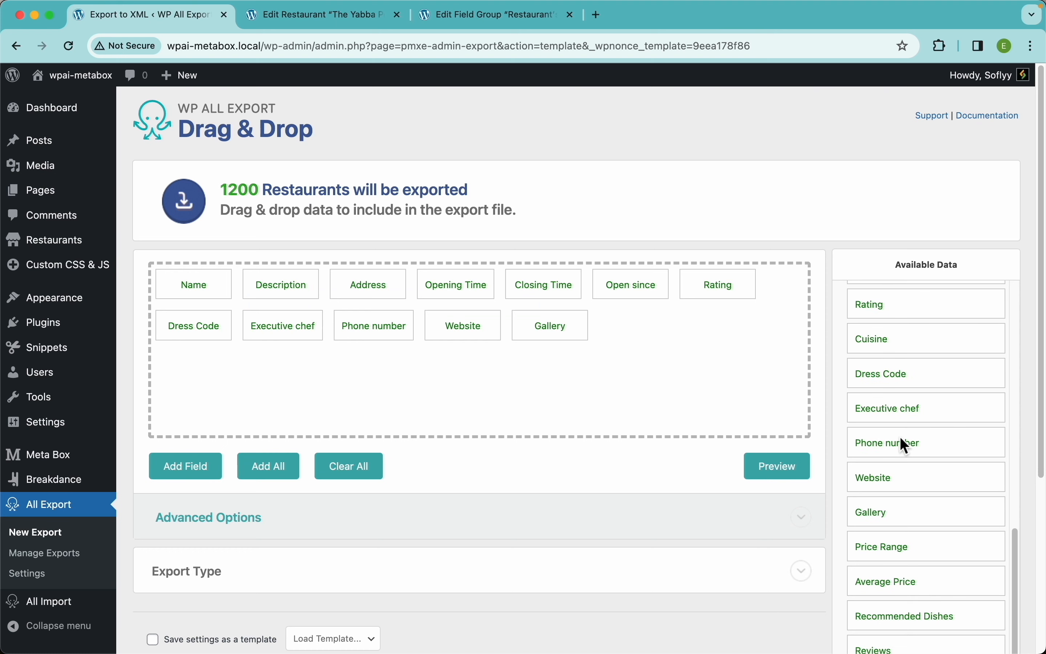
left_click_drag(885, 548, 740, 384)
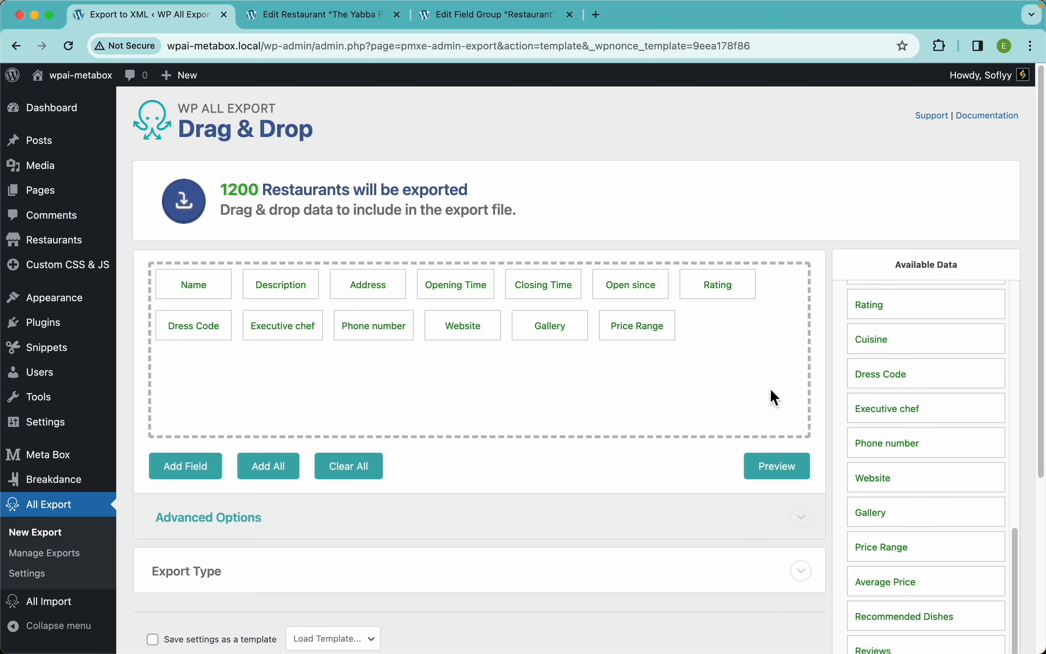
left_click(773, 473)
scroll(743, 281, "right", 8)
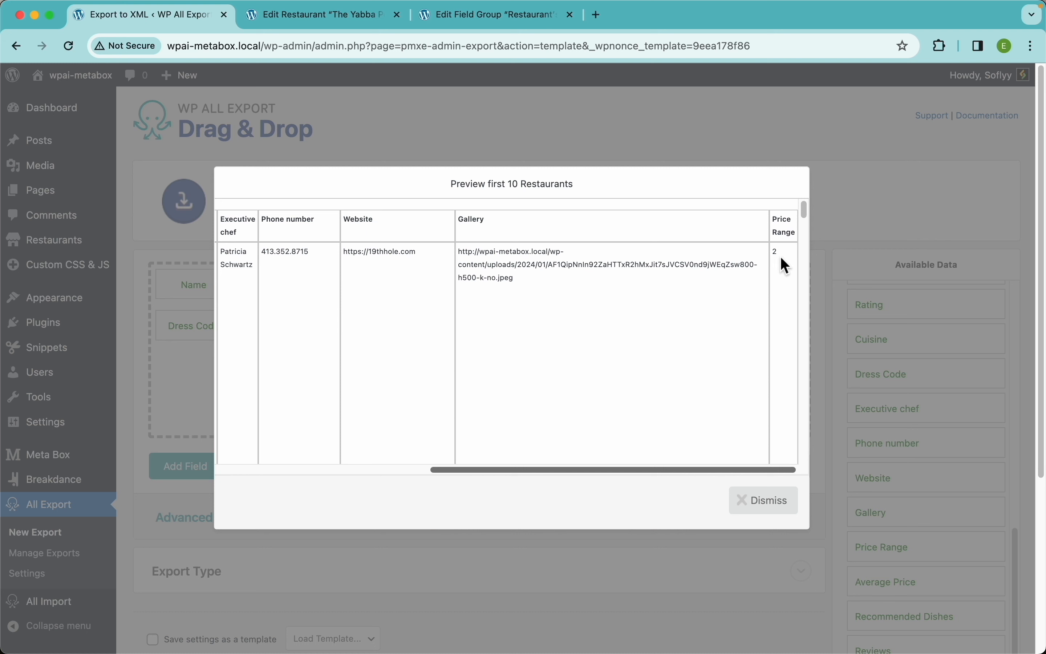
left_click(437, 19)
left_click(341, 145)
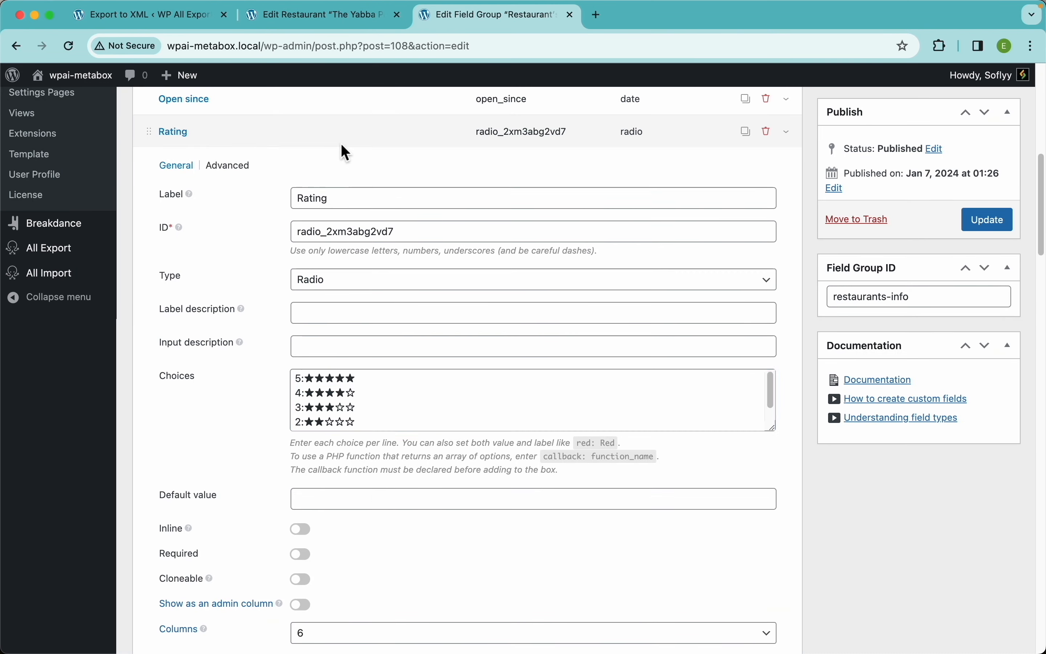
scroll(287, 244, "down", 15)
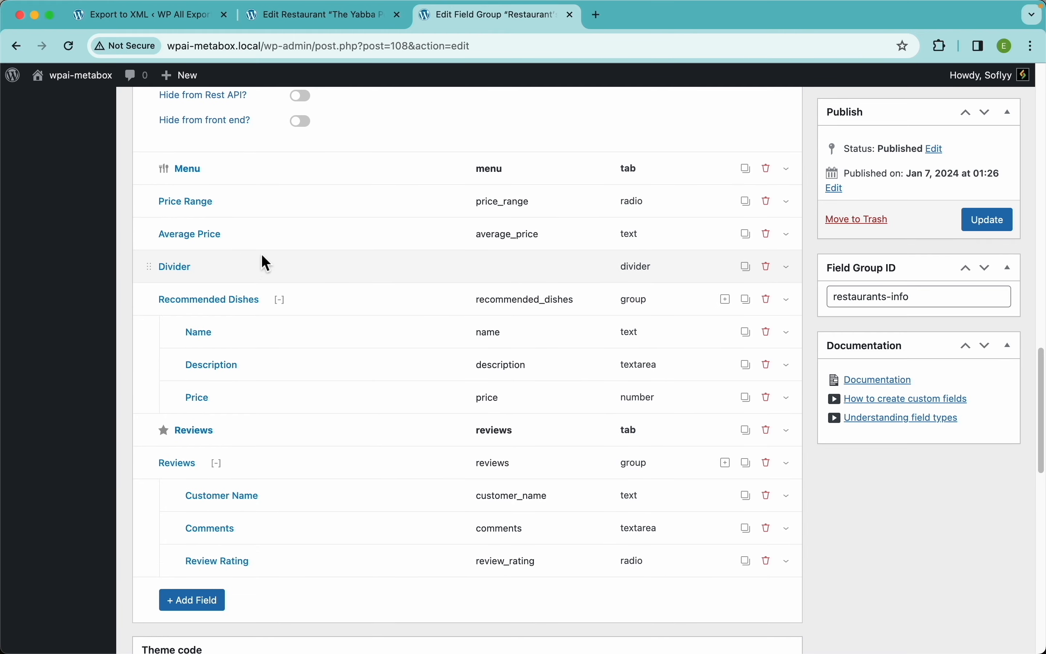
left_click(292, 204)
scroll(292, 366, "down", 3)
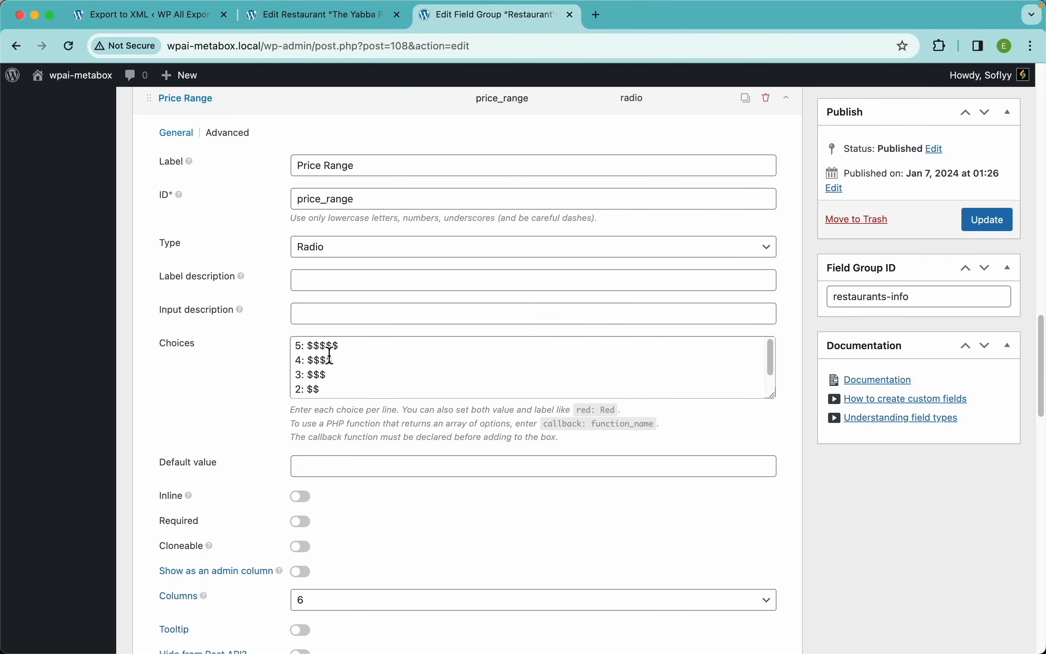
scroll(330, 358, "up", 5)
scroll(203, 334, "left", 3)
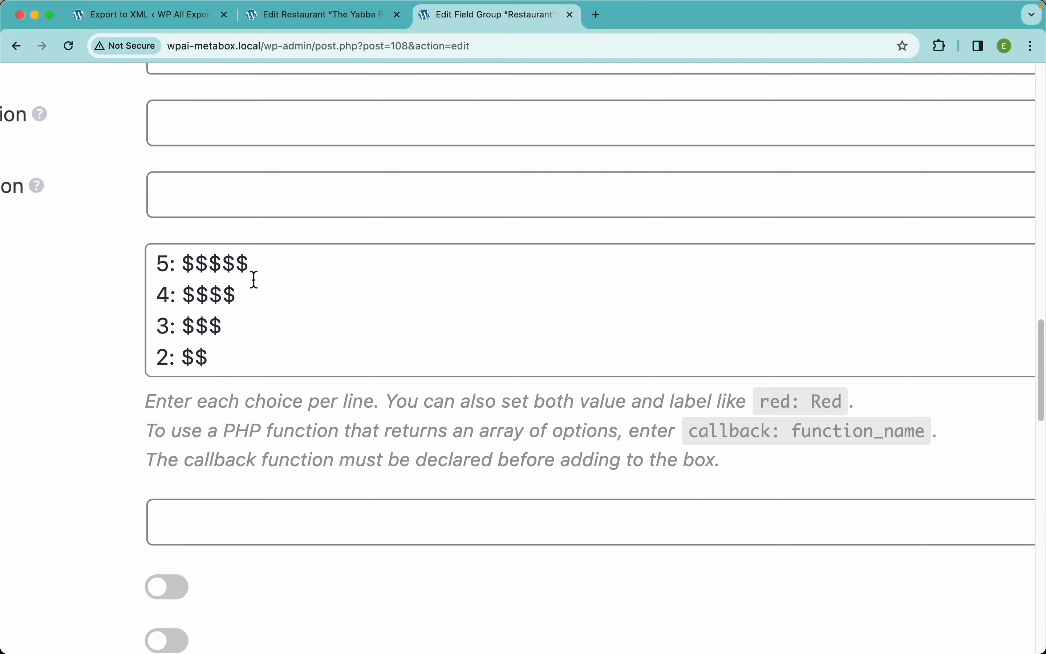
left_click_drag(250, 265, 182, 265)
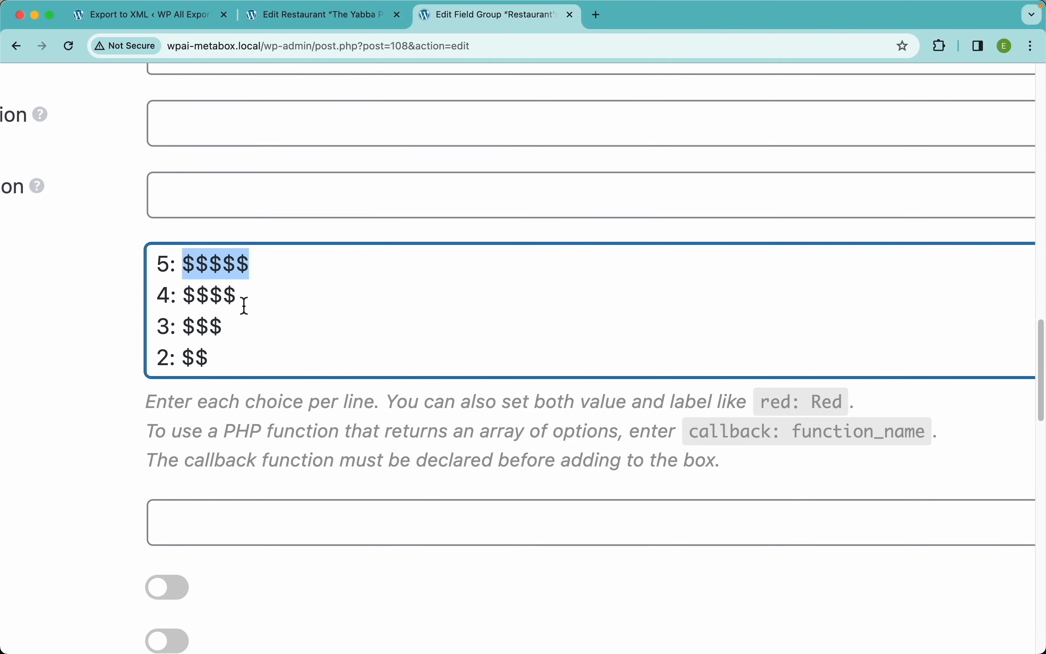
scroll(234, 310, "down", 5)
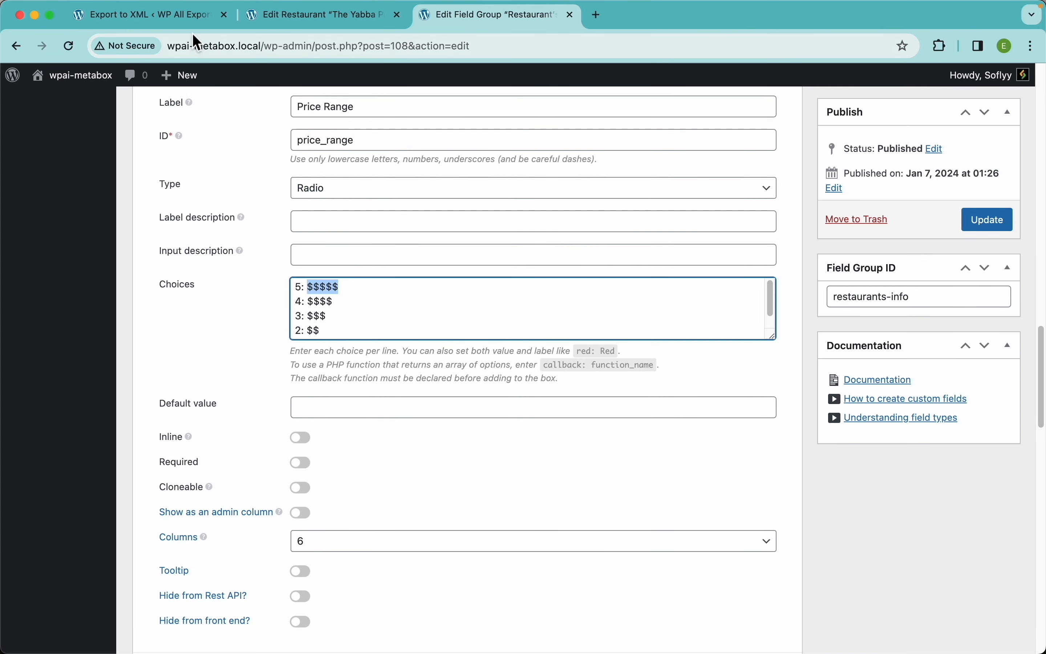
left_click(182, 26)
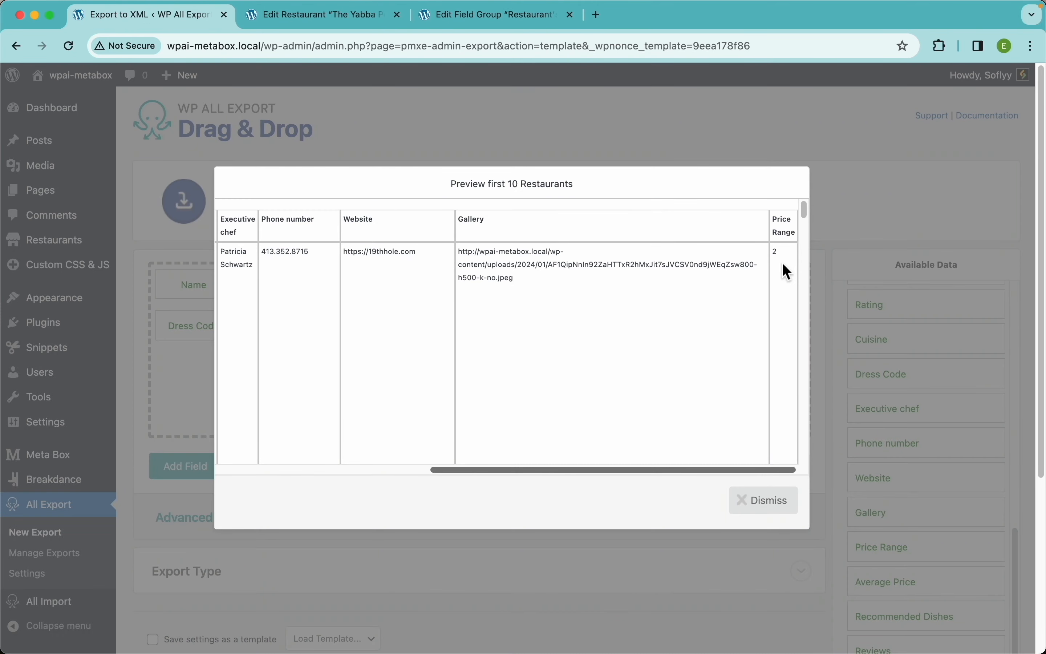
Step: Add Average Price after Price Range and preview values like '$20 and over'
left_click(774, 500)
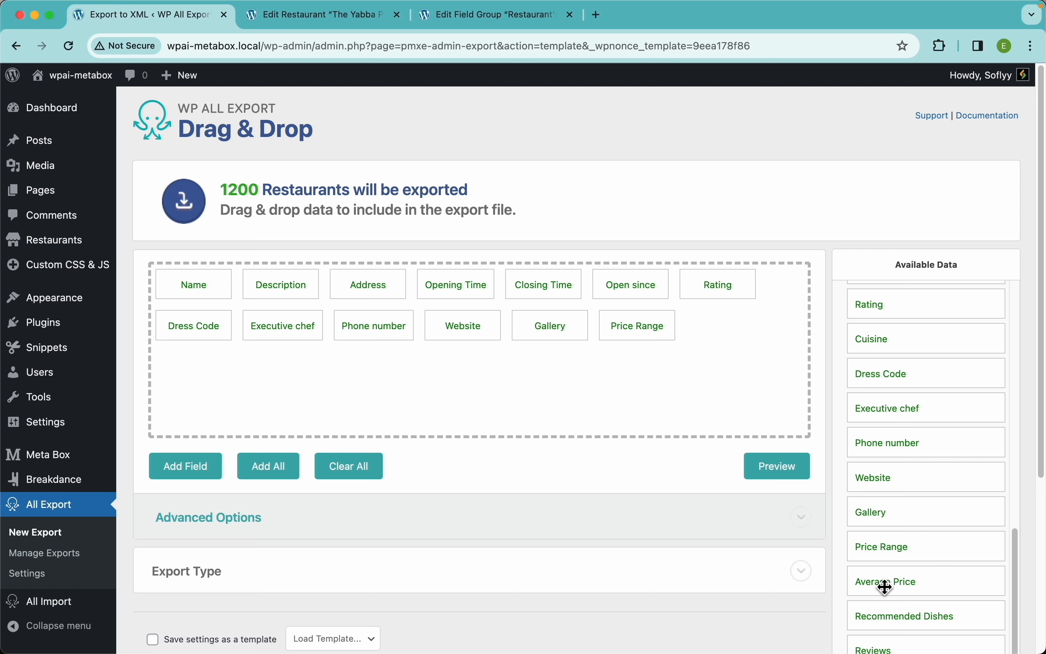
left_click_drag(882, 584, 721, 333)
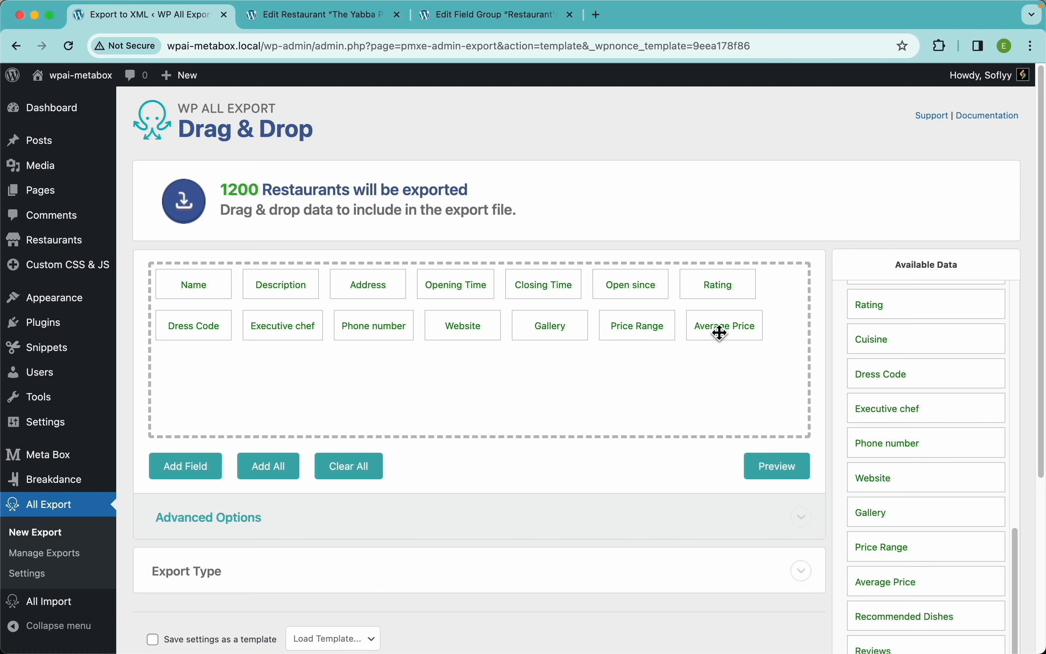
left_click(787, 466)
scroll(728, 290, "right", 1)
scroll(733, 298, "right", 5)
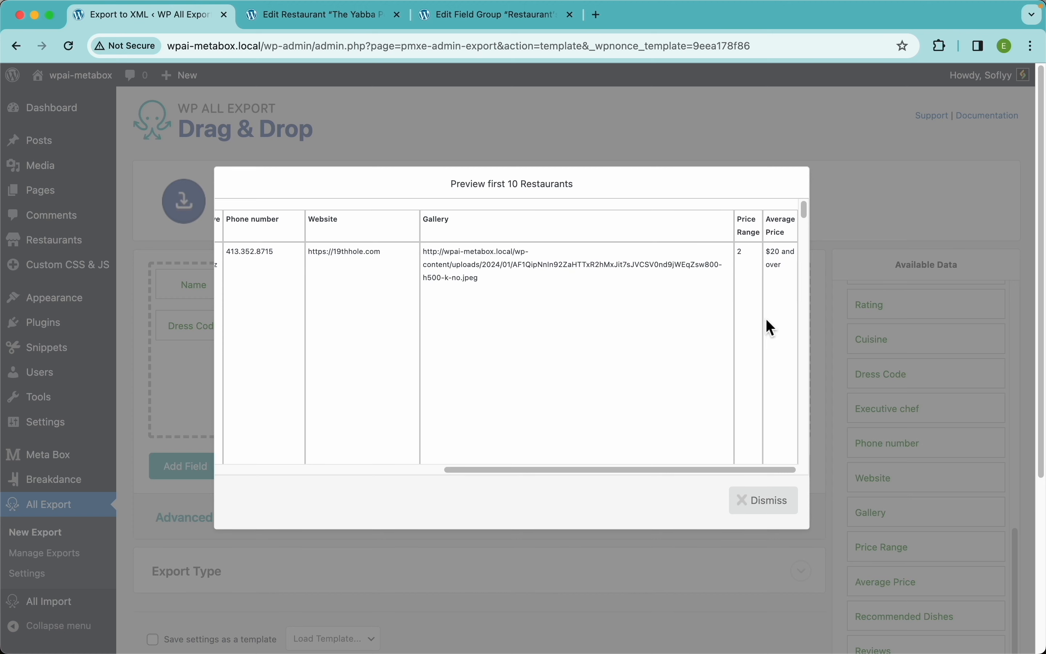
scroll(766, 319, "down", 5)
scroll(764, 327, "up", 3)
scroll(766, 275, "down", 3)
scroll(764, 324, "up", 3)
scroll(766, 275, "down", 3)
scroll(765, 325, "up", 3)
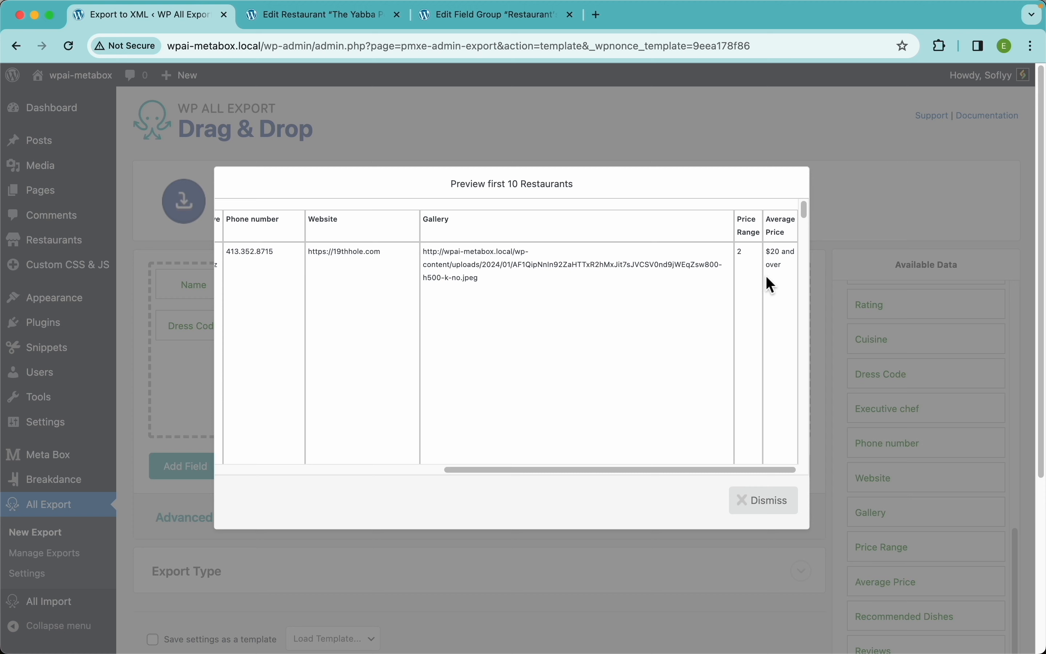